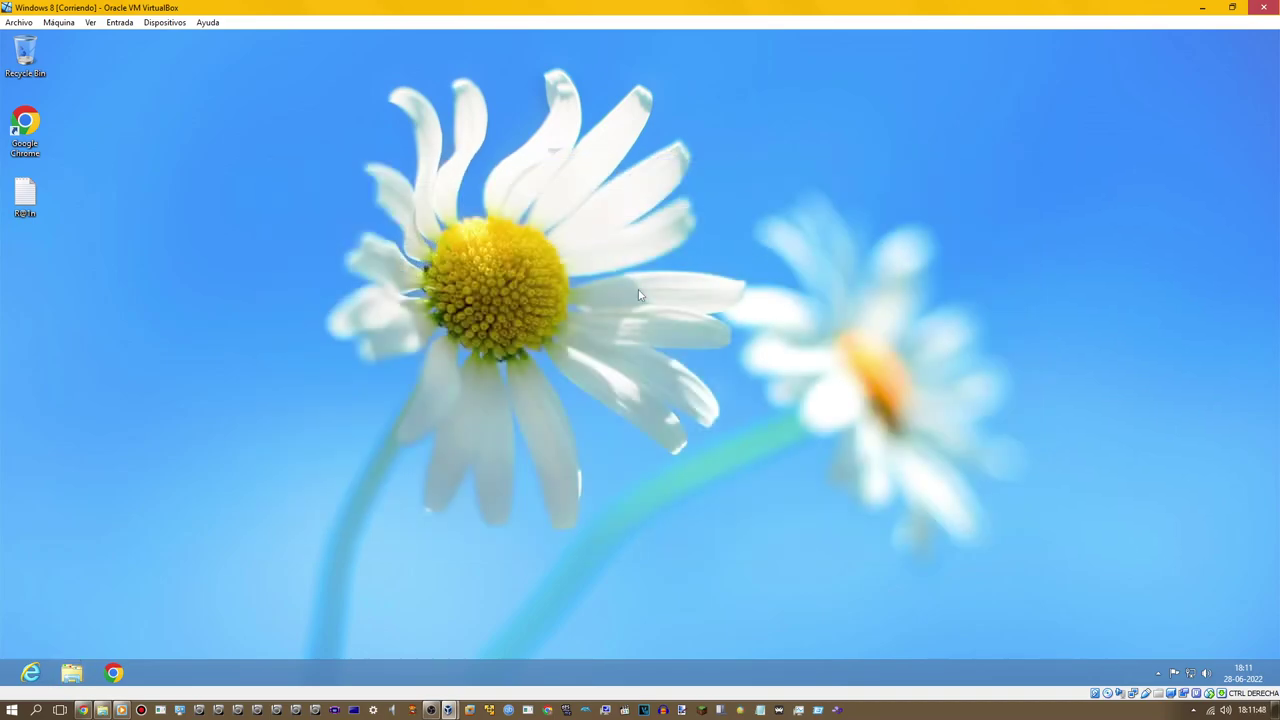
Step: Run winver to view the Windows version details, move the About Windows dialog across the desktop, and close it
key("super+r")
type("wi")
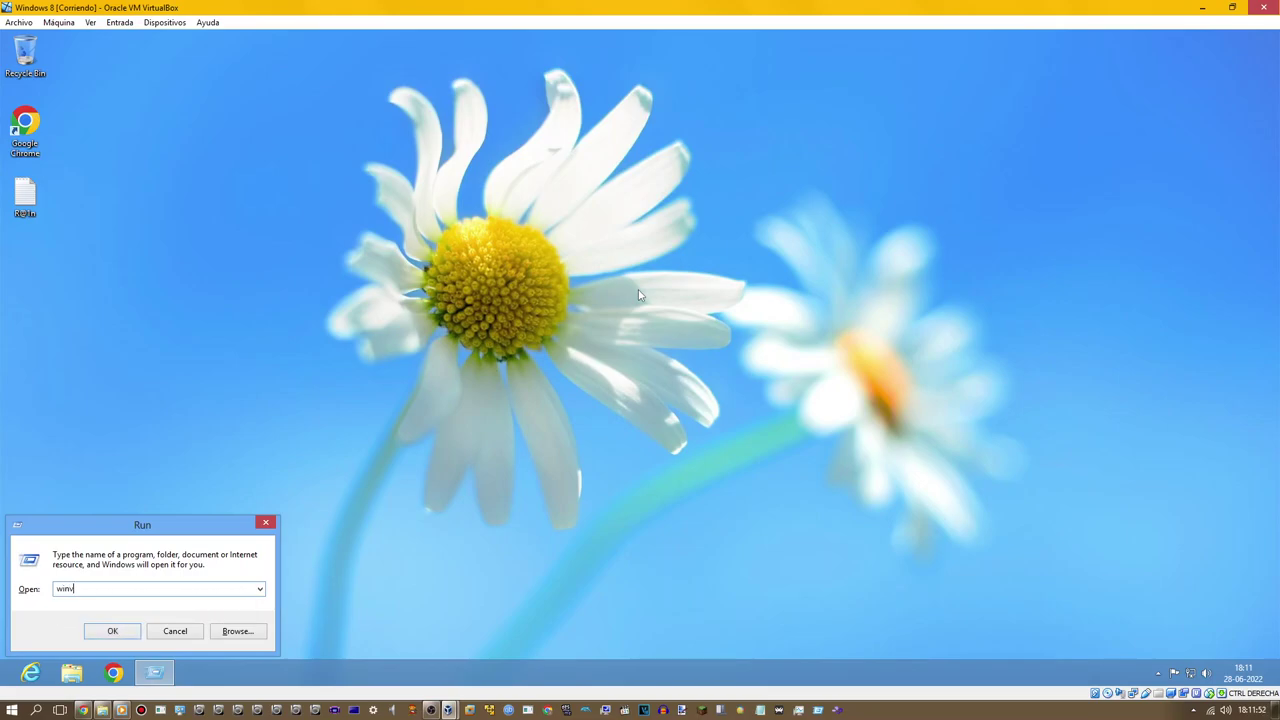
key("Return")
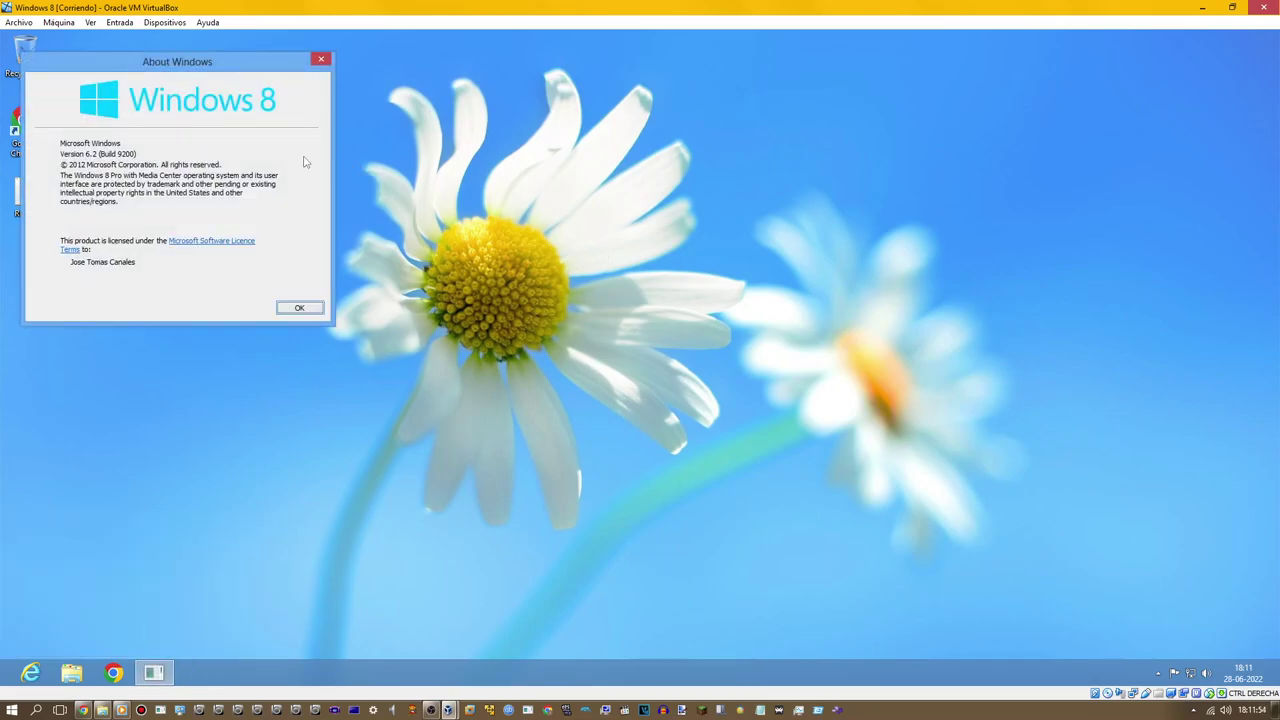
left_click_drag(233, 66, 1107, 84)
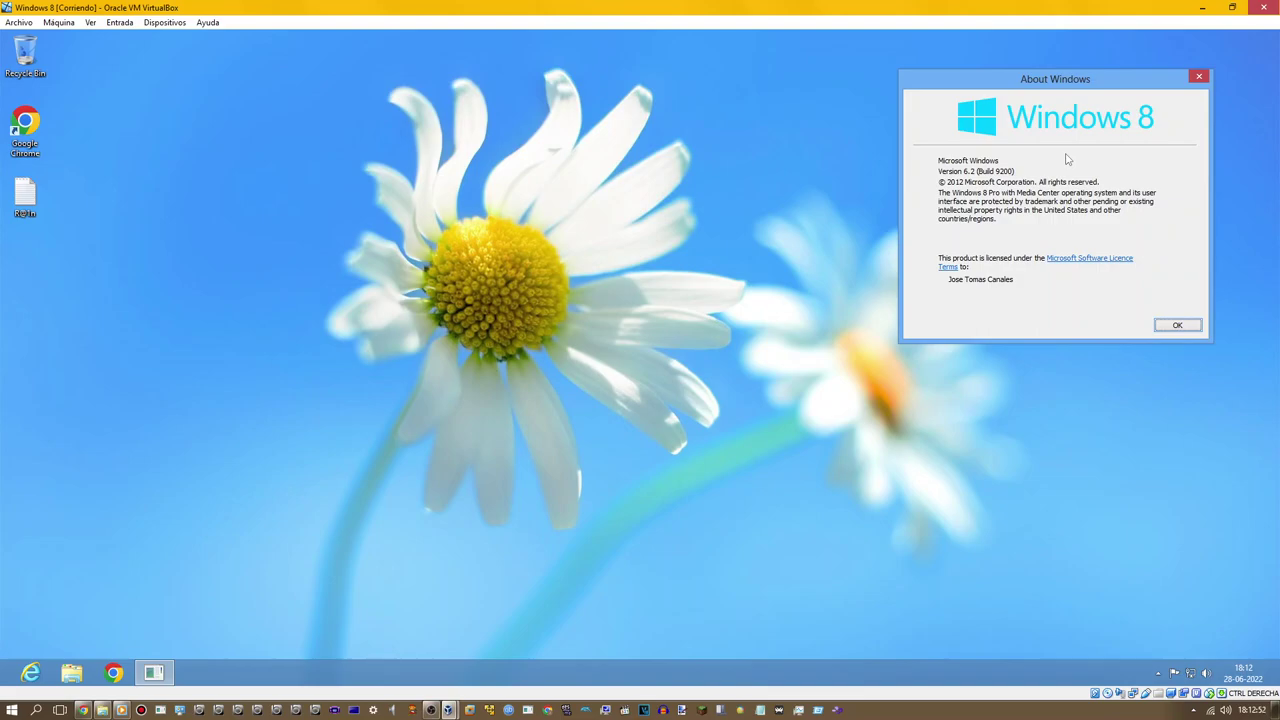
key("Return")
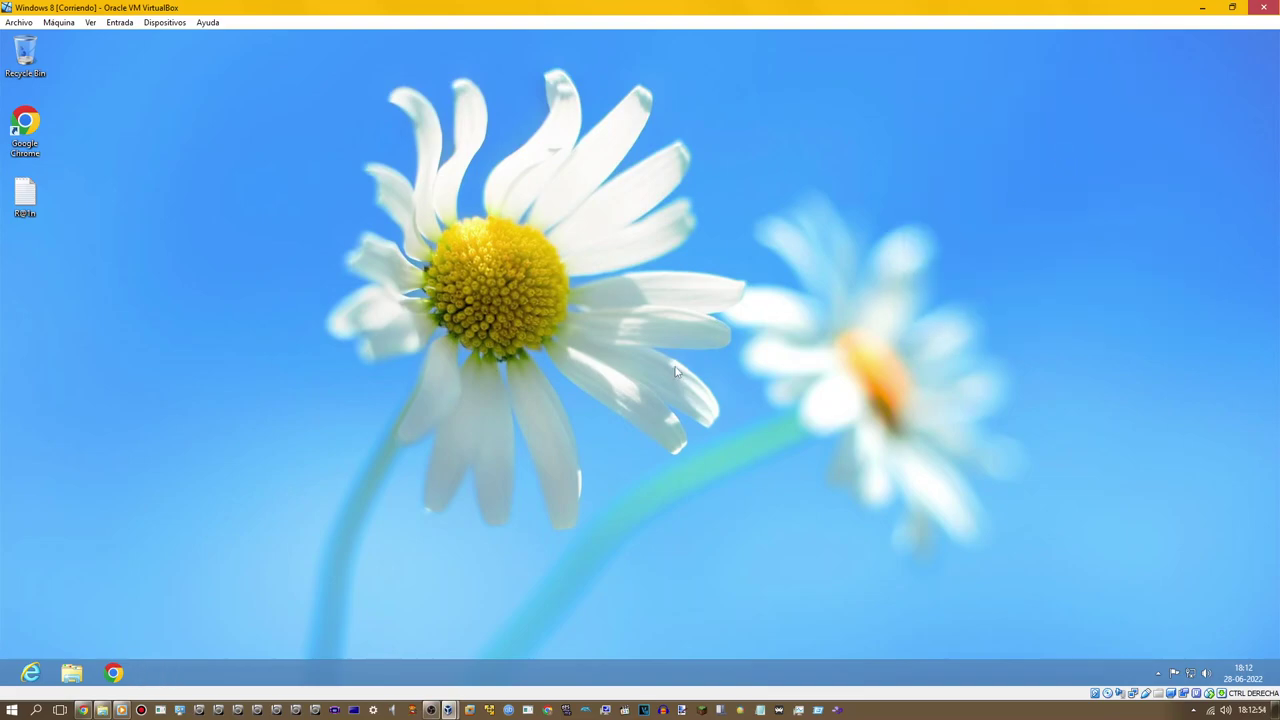
Step: View the computer's basic information in a maximised System window, and close it
right_click(2, 683)
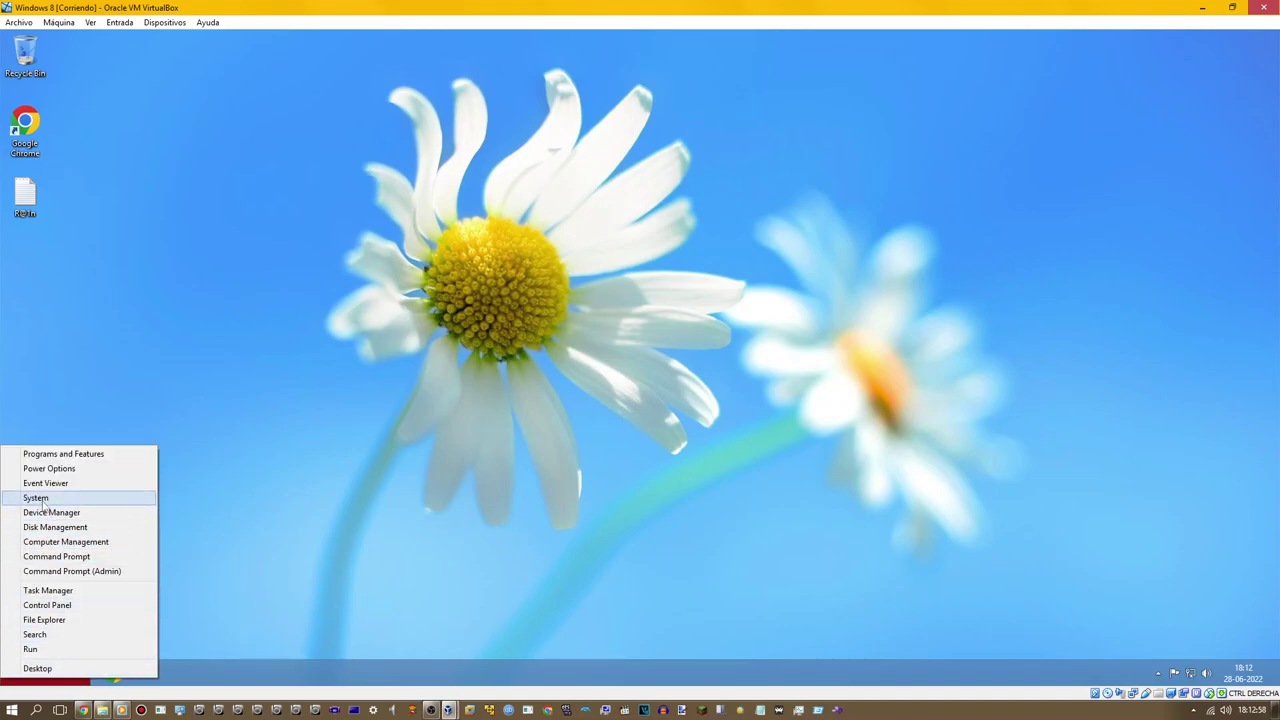
left_click(106, 500)
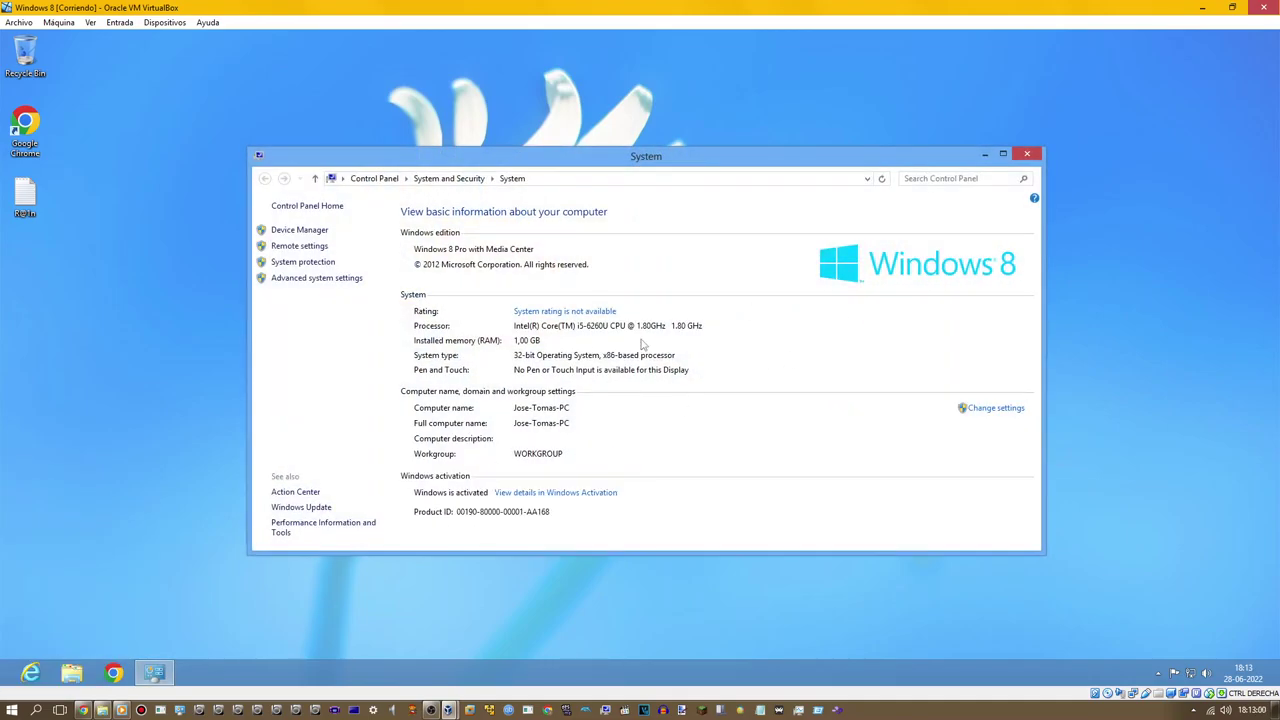
double_click(598, 164)
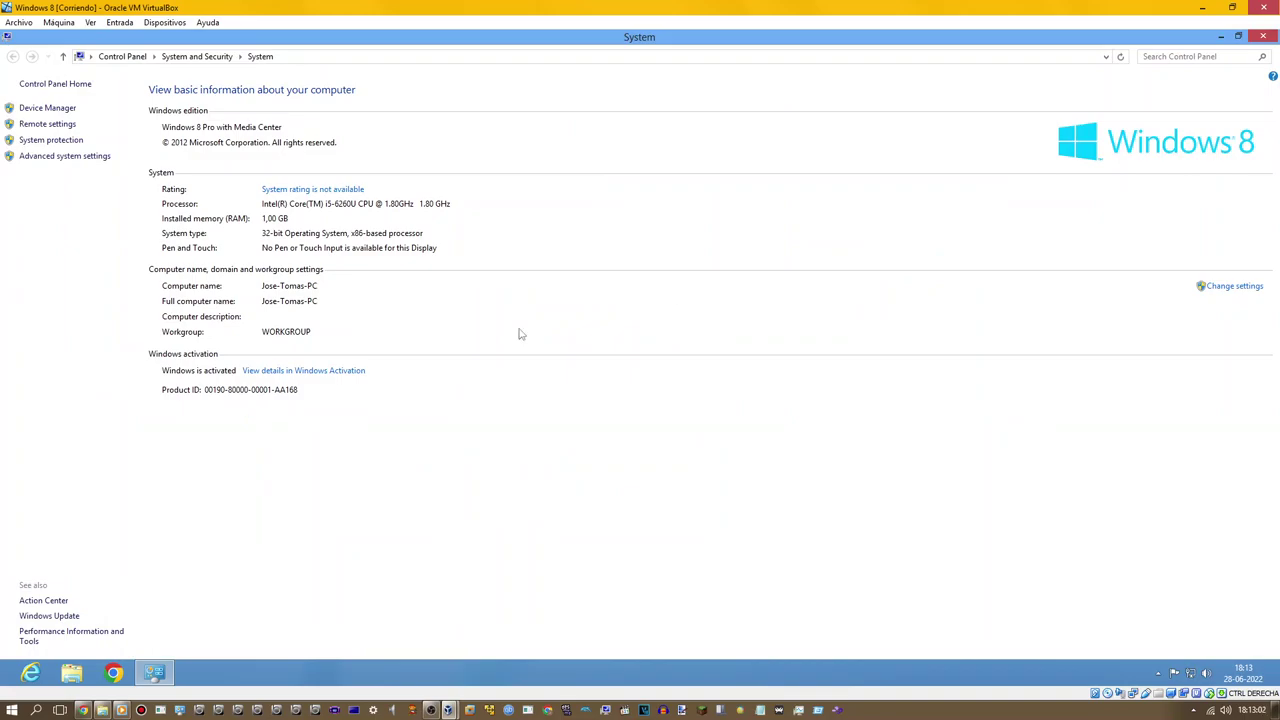
left_click(1258, 38)
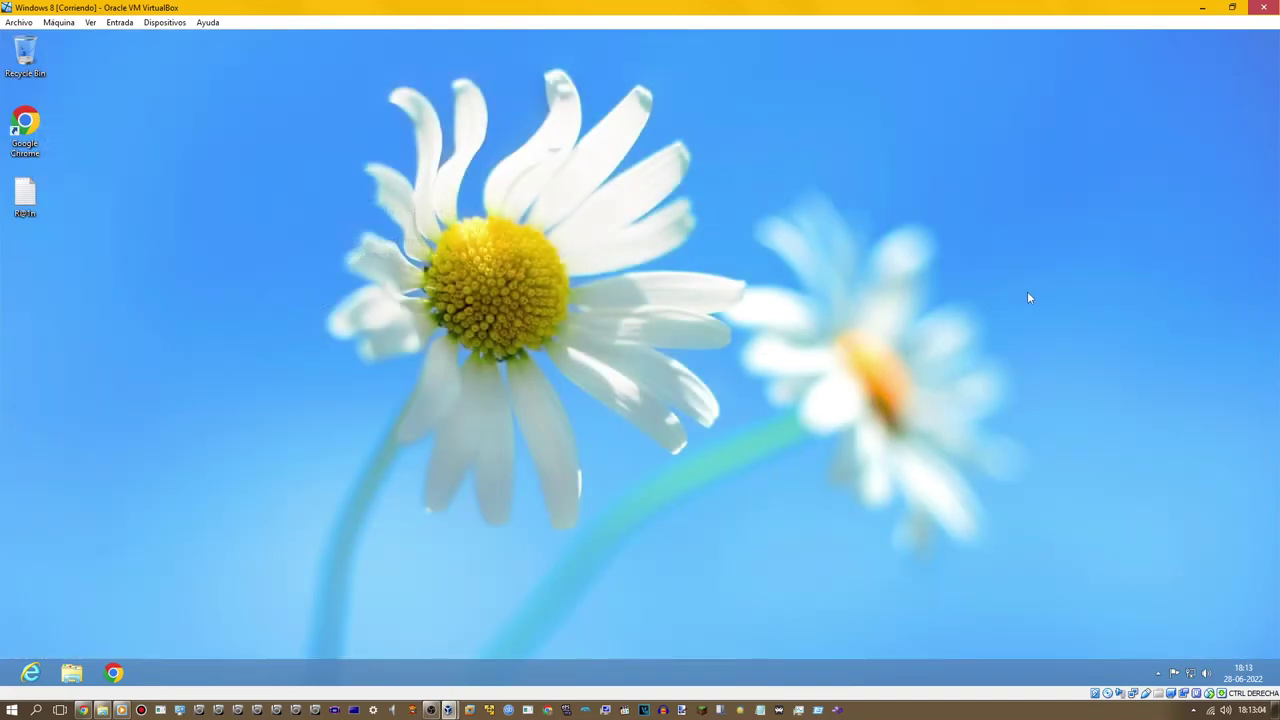
Step: View the desktop Personalisation themes from the Settings charm, and close the window
mouse_move(1278, 32)
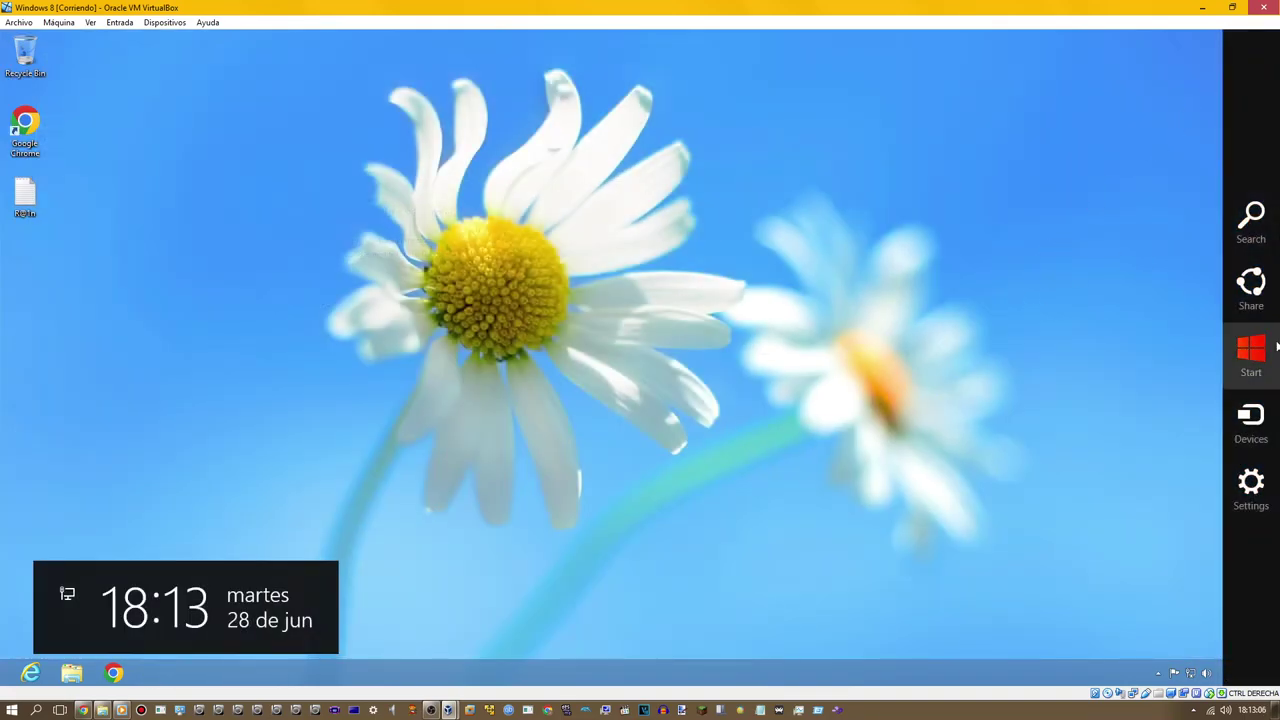
left_click(1245, 486)
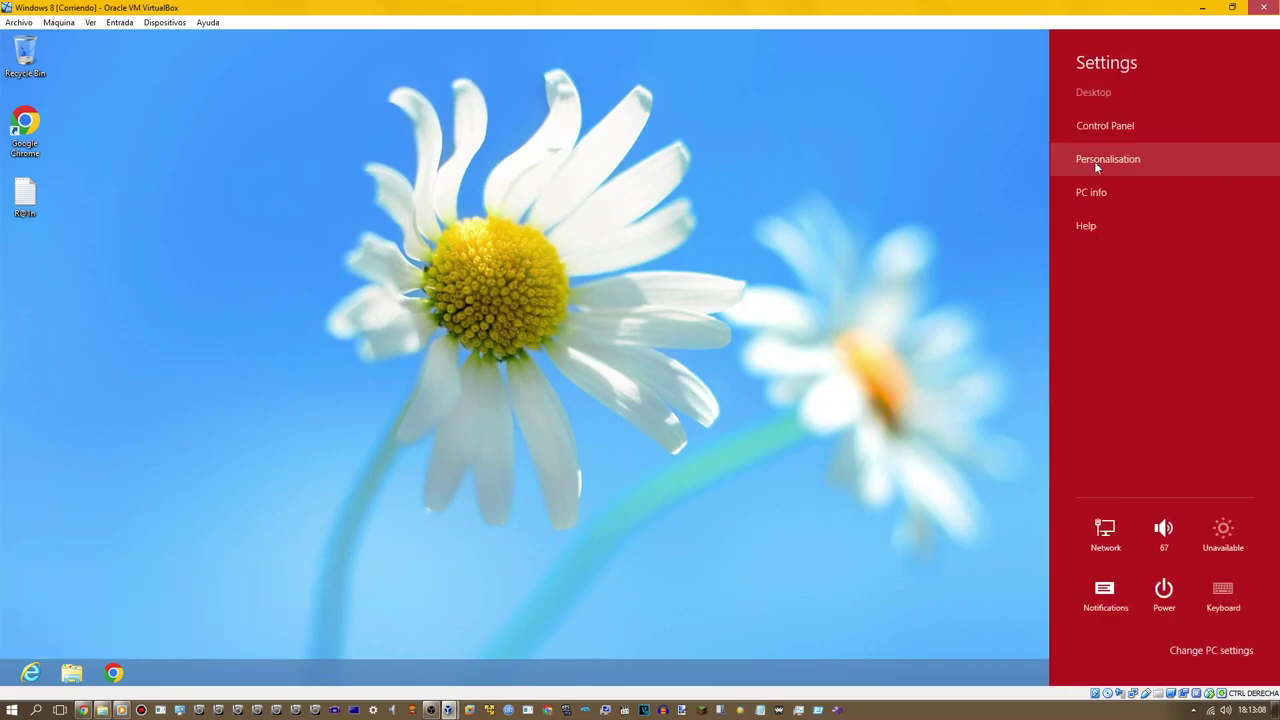
left_click(1094, 162)
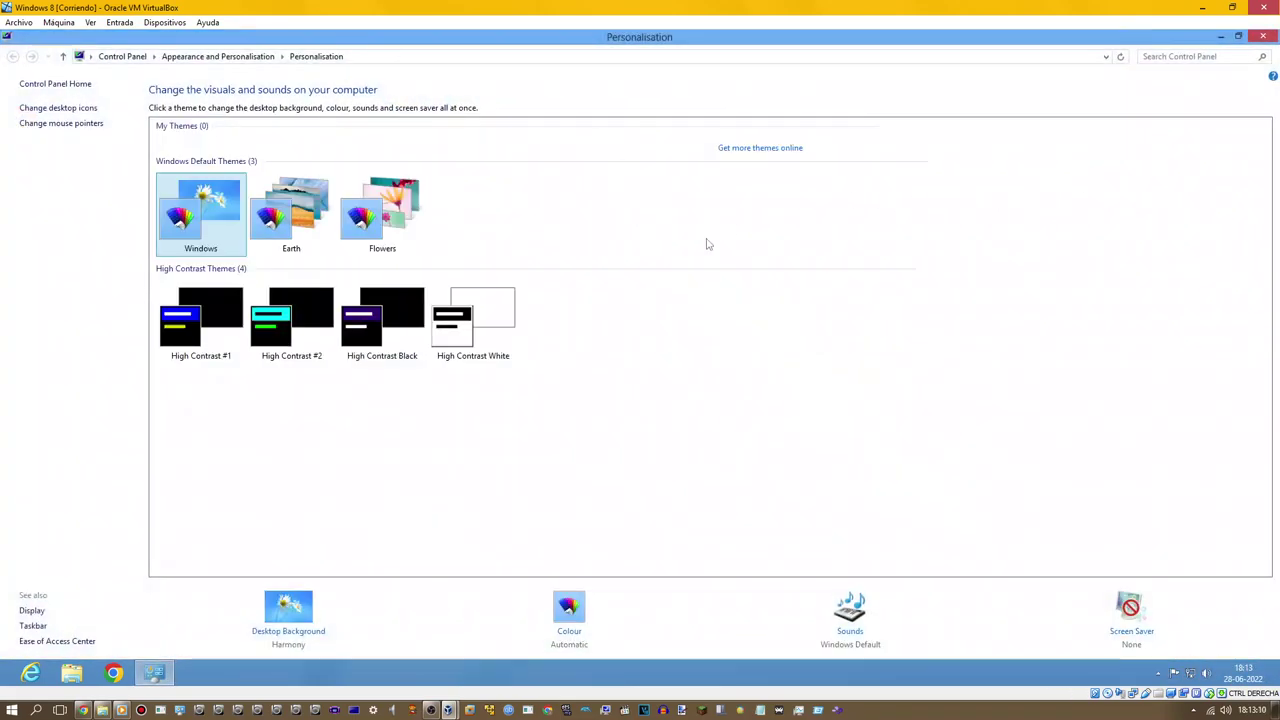
left_click(1263, 36)
Step: Open PC settings and look through the Users, Notifications, Search, Share and General categories
mouse_move(1278, 31)
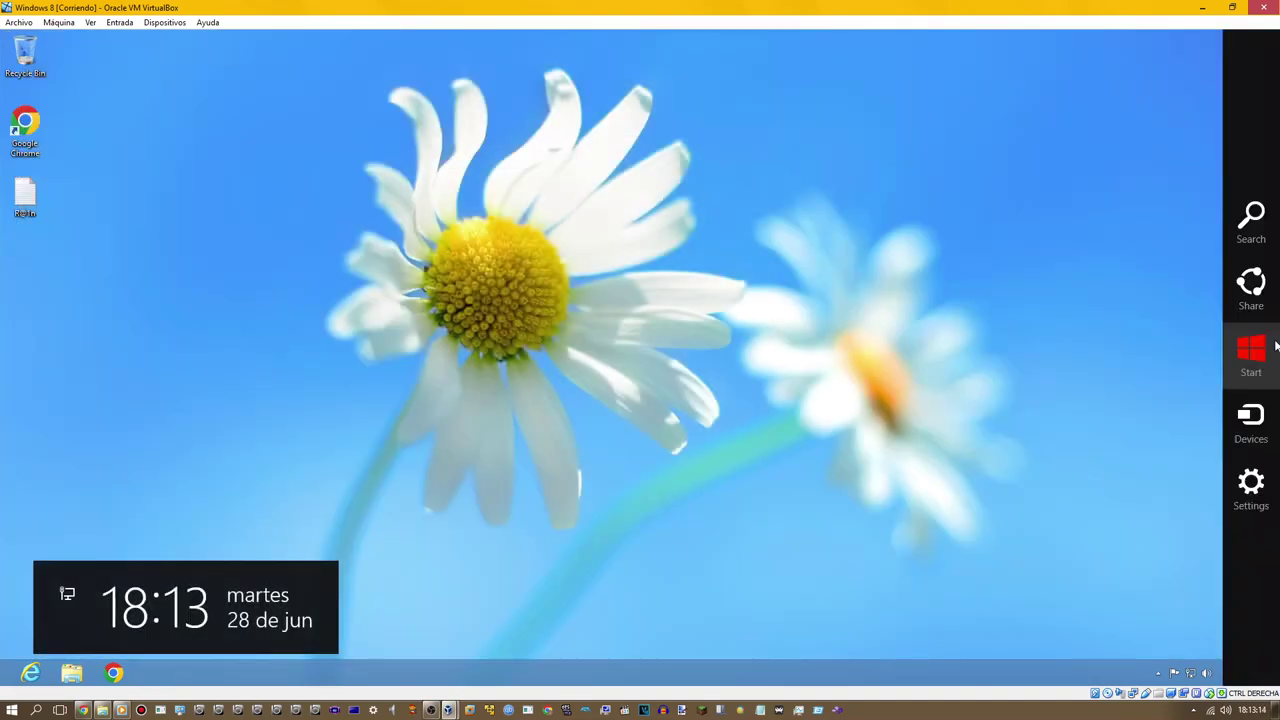
left_click(1250, 485)
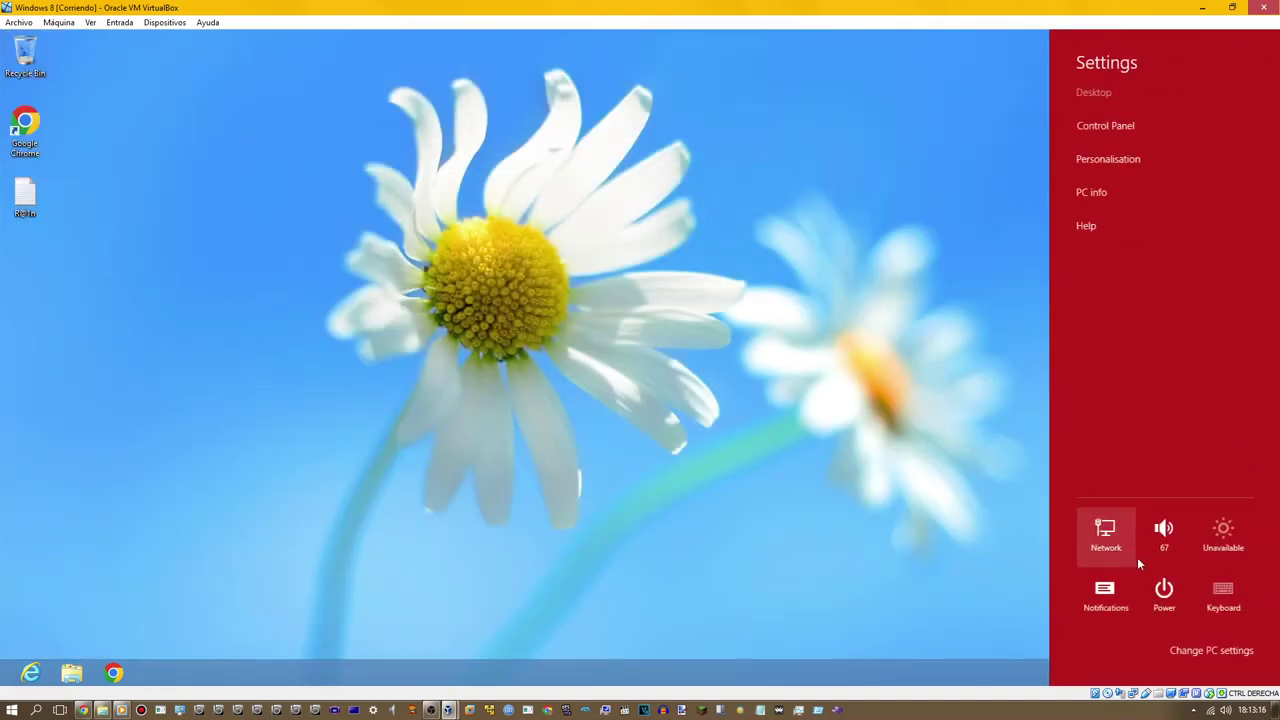
left_click(1112, 664)
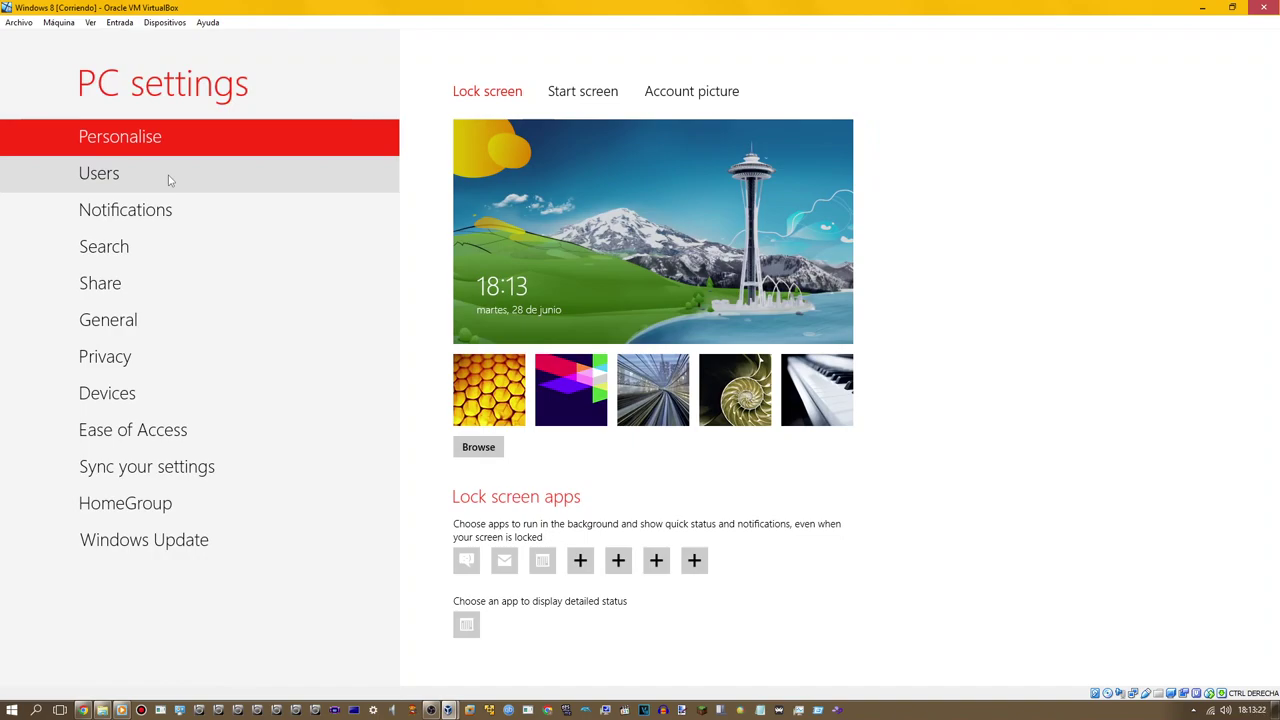
left_click(169, 179)
left_click(165, 211)
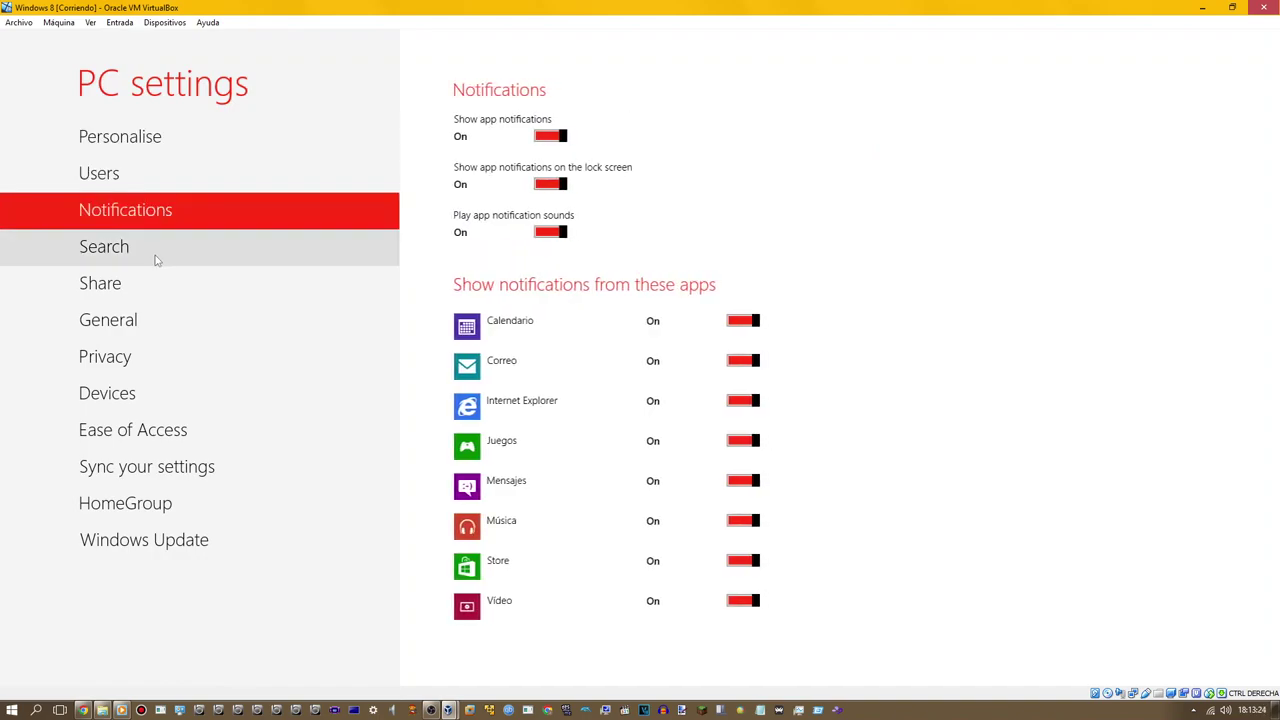
left_click(160, 248)
left_click(160, 284)
left_click(165, 321)
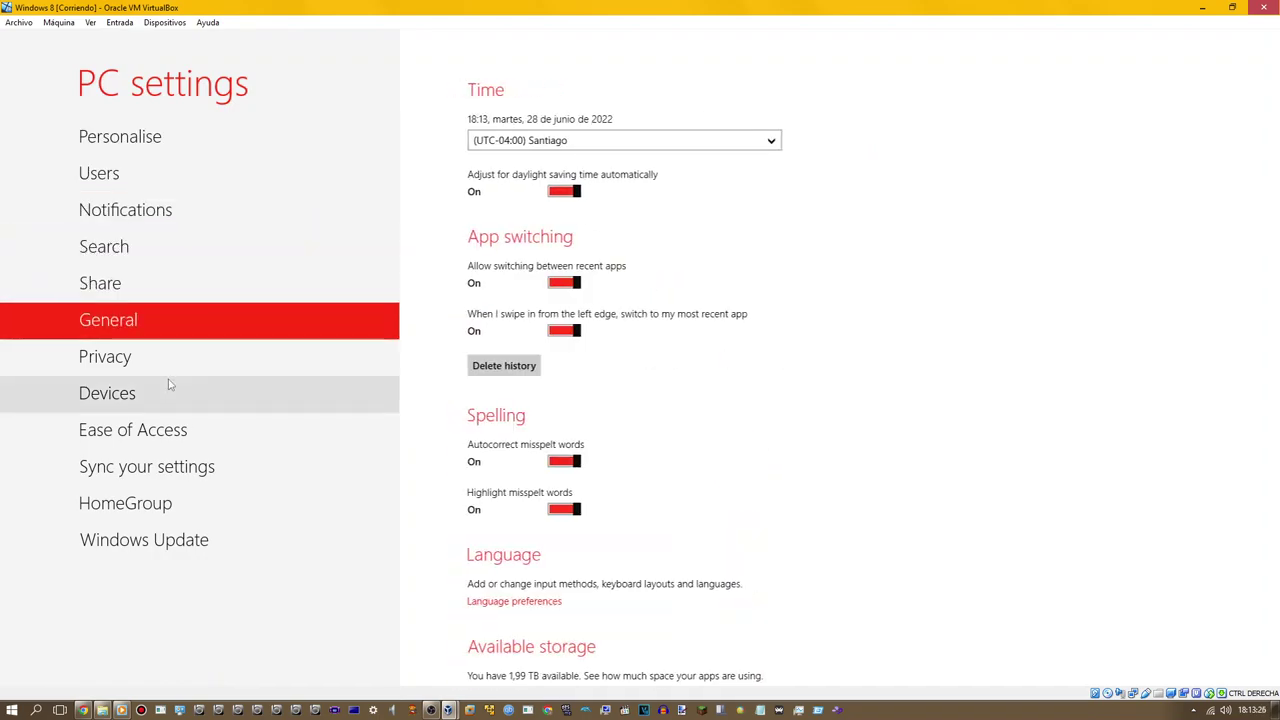
Step: Look through Privacy, Devices and Ease of Access, and toggle Download over metered connections in the Devices settings
left_click(155, 358)
left_click(162, 397)
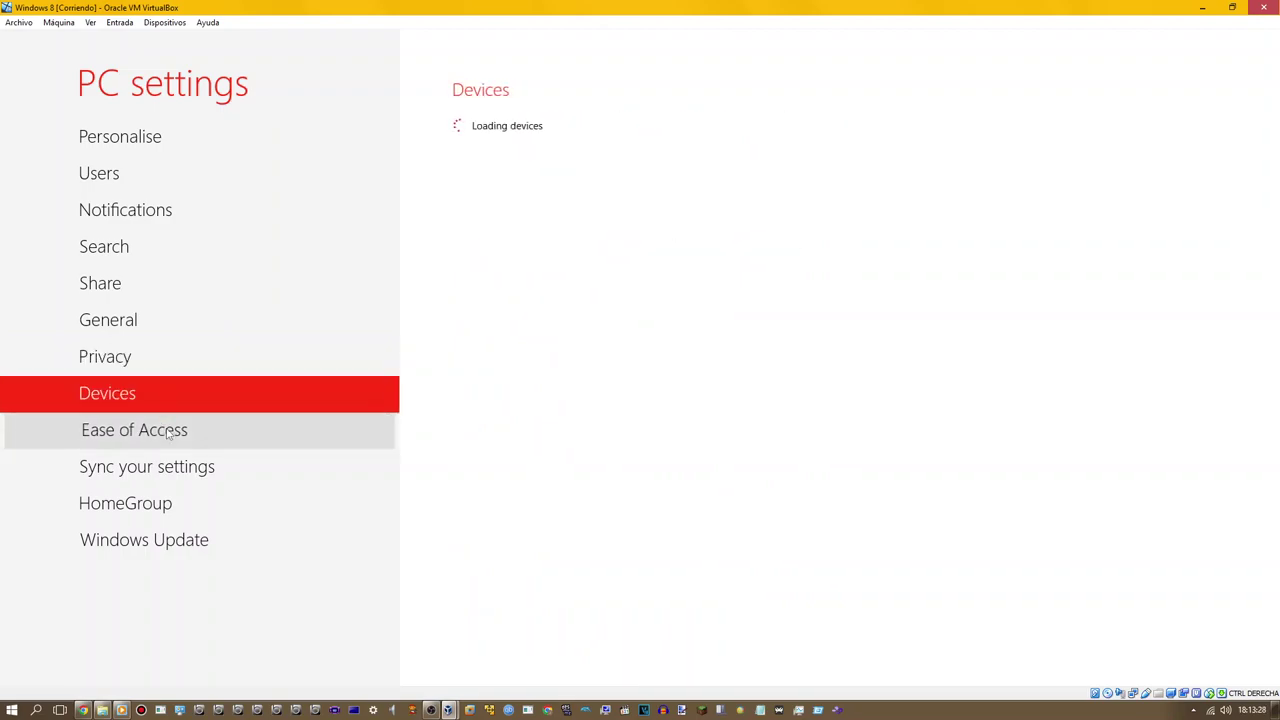
left_click(170, 432)
left_click(146, 395)
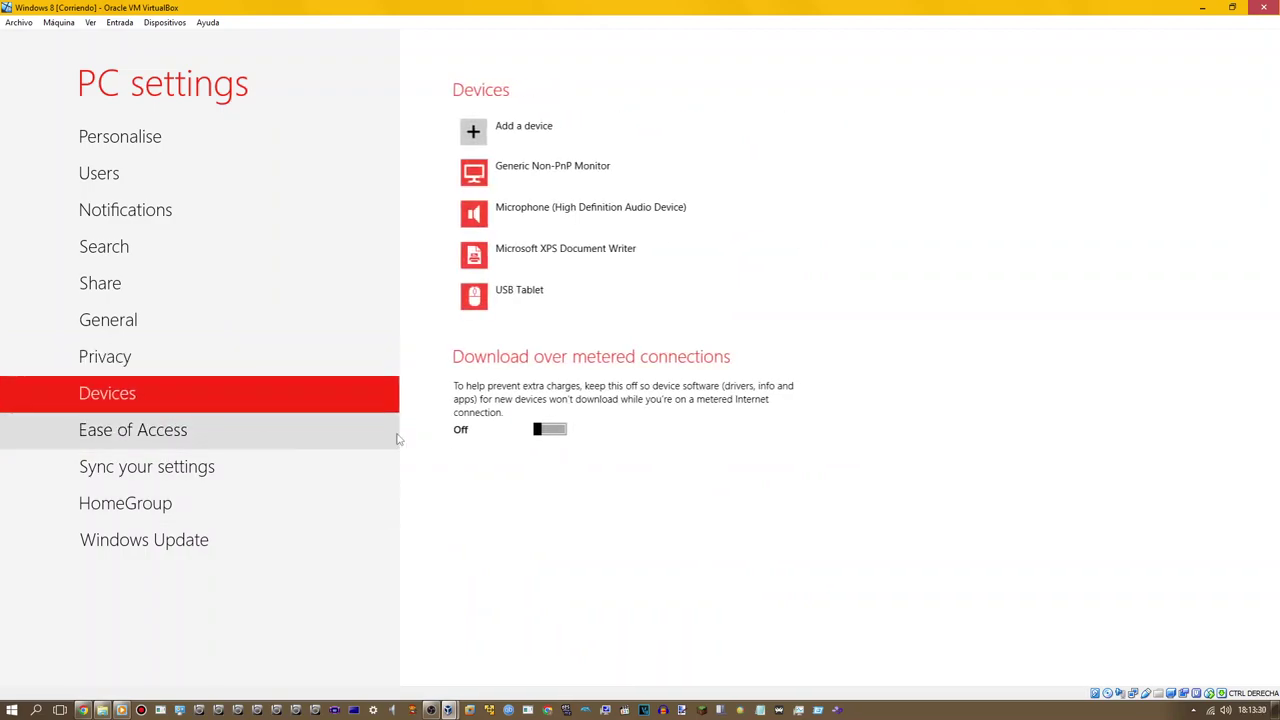
left_click(557, 430)
Step: Look through the Windows Update, HomeGroup, Sync your settings and Ease of Access categories, and return to Personalise
left_click(218, 546)
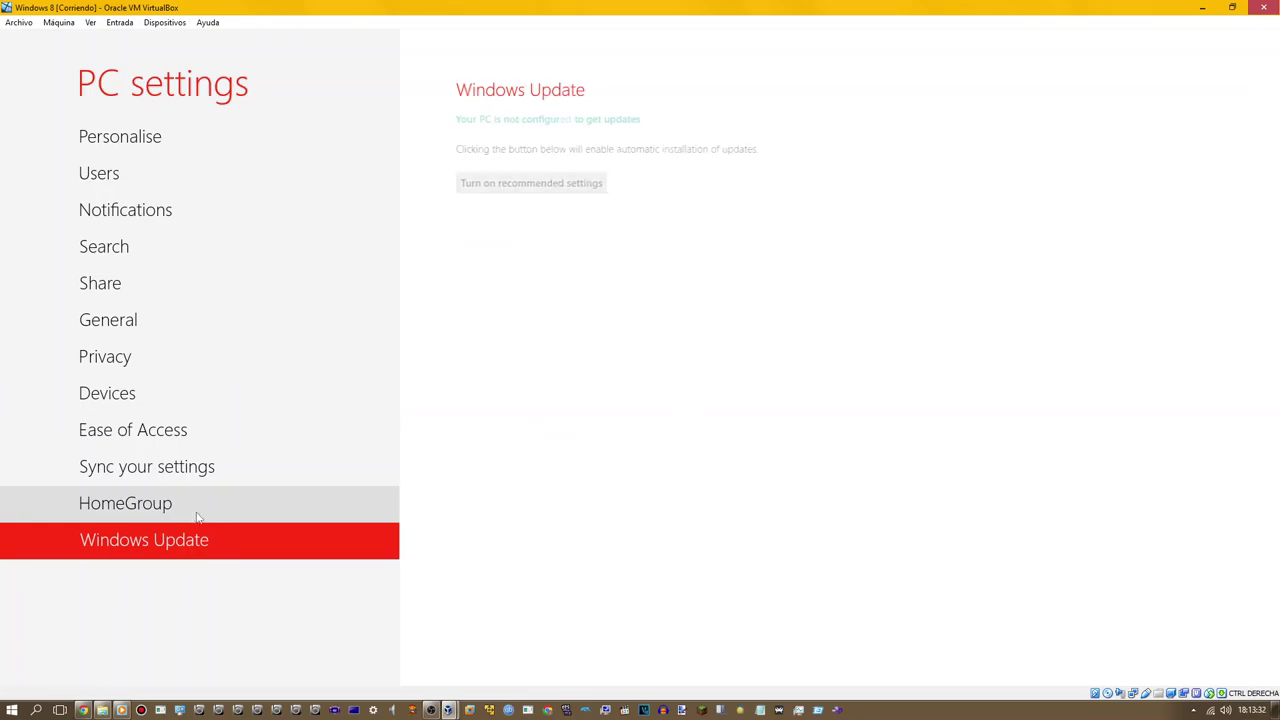
left_click(196, 510)
left_click(180, 467)
left_click(160, 430)
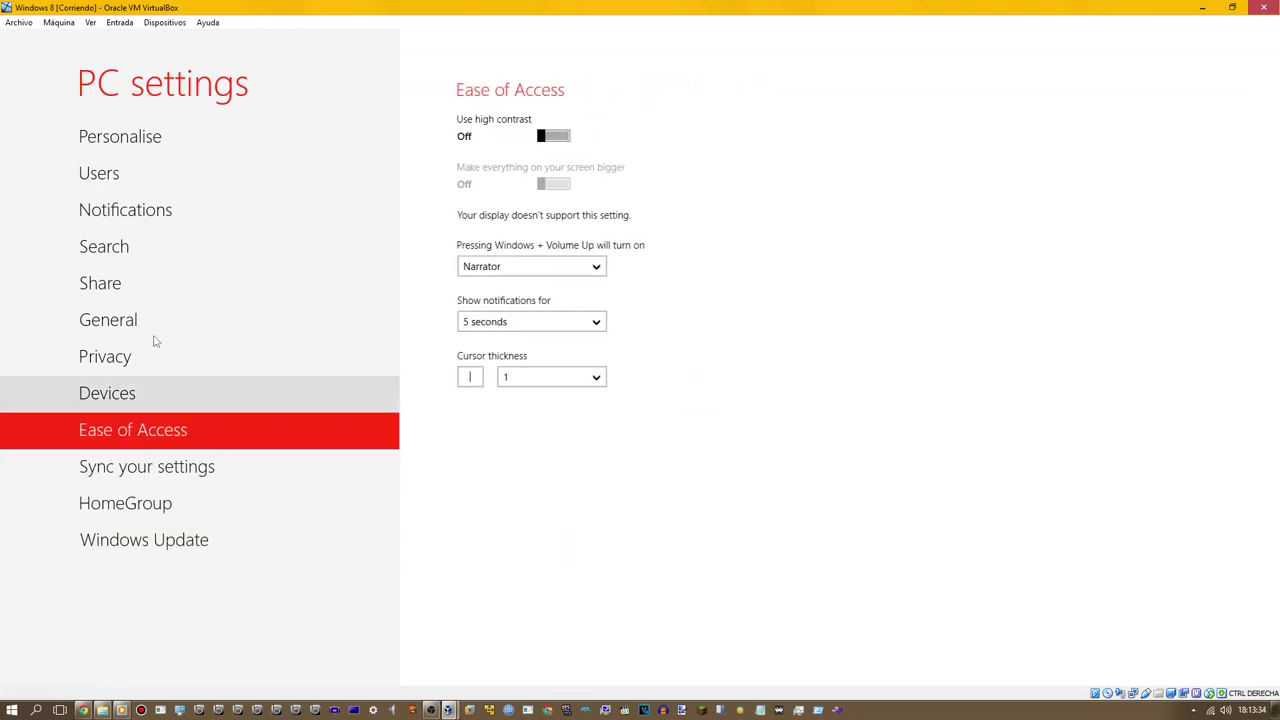
left_click(184, 140)
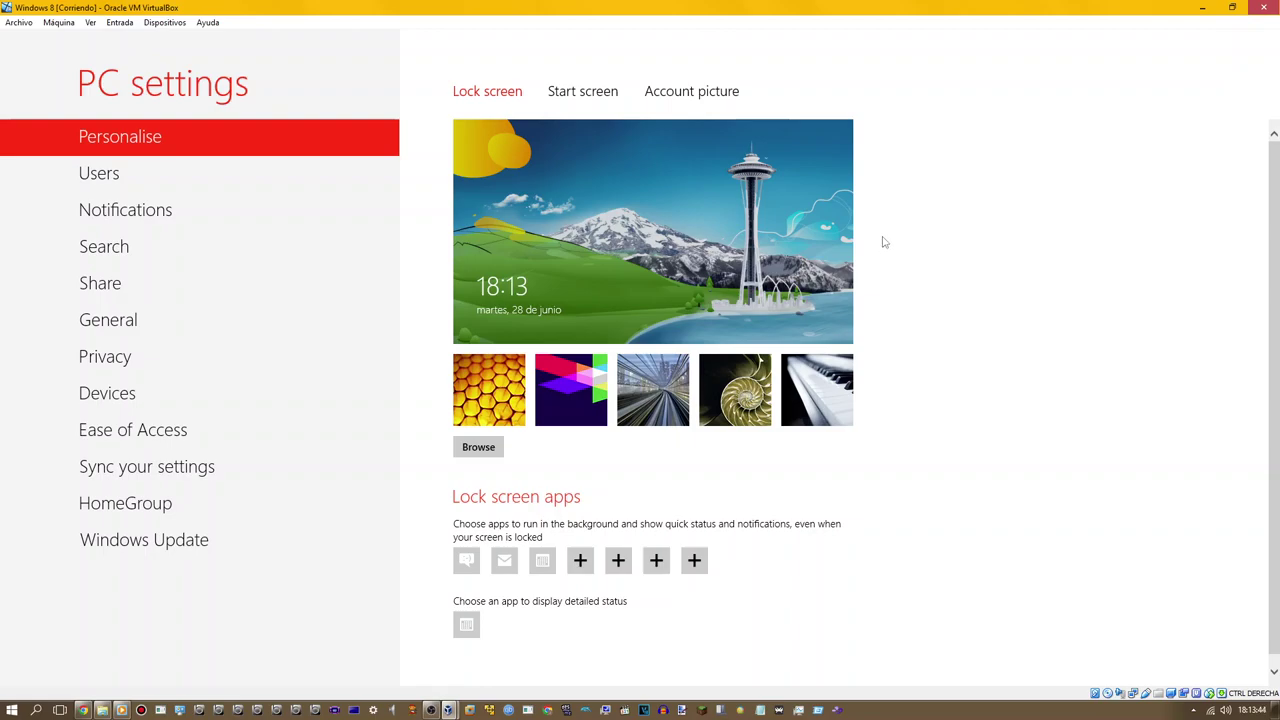
Step: Leave PC settings for the desktop and show the Computer location in File Explorer
key("super")
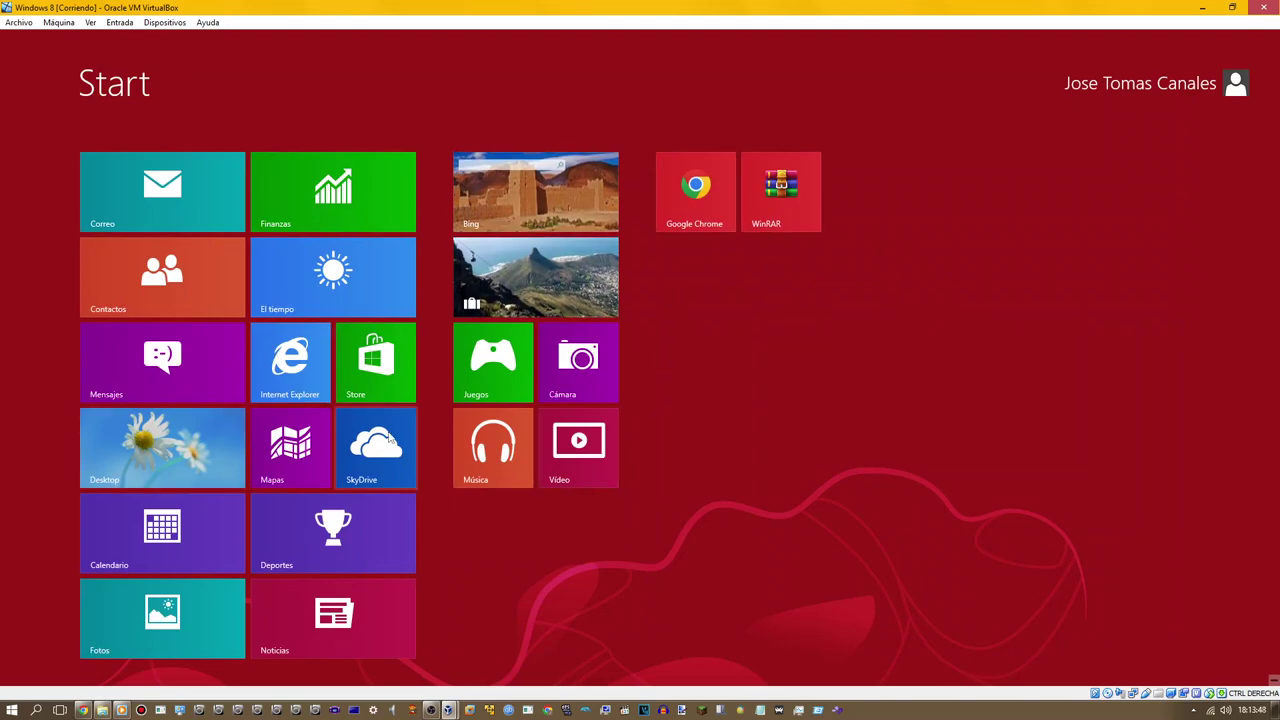
left_click(170, 455)
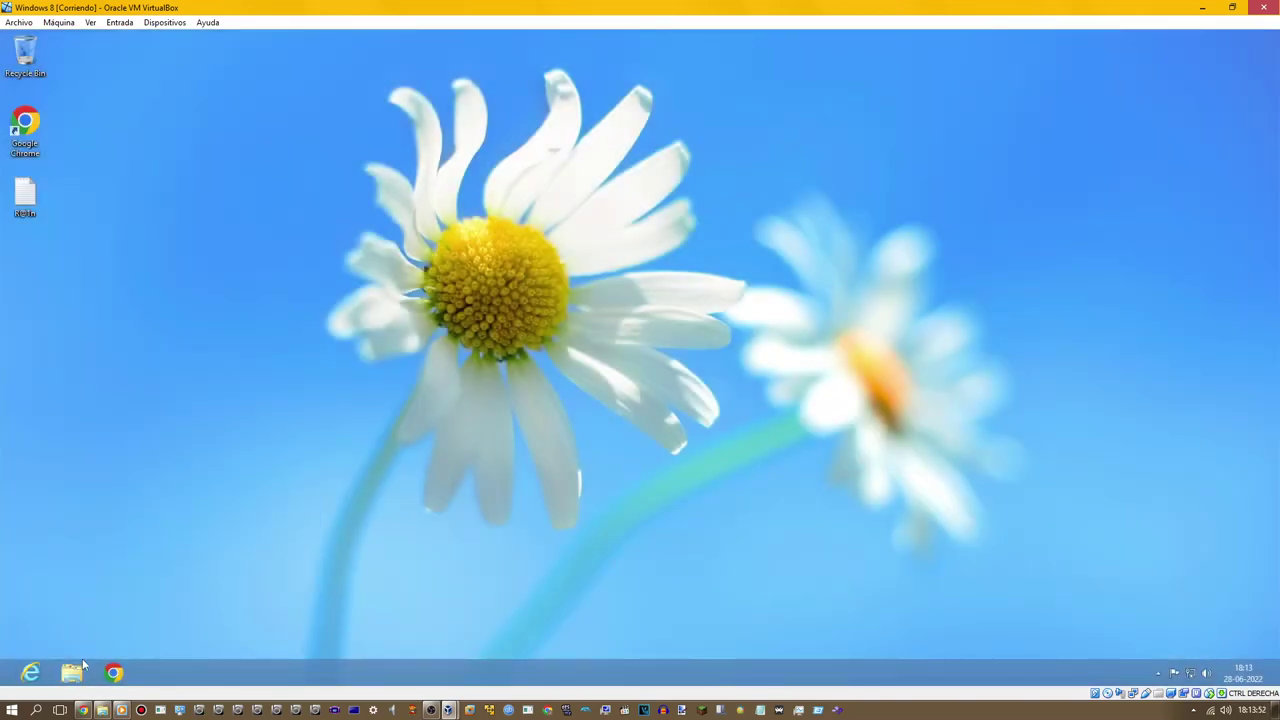
left_click(78, 670)
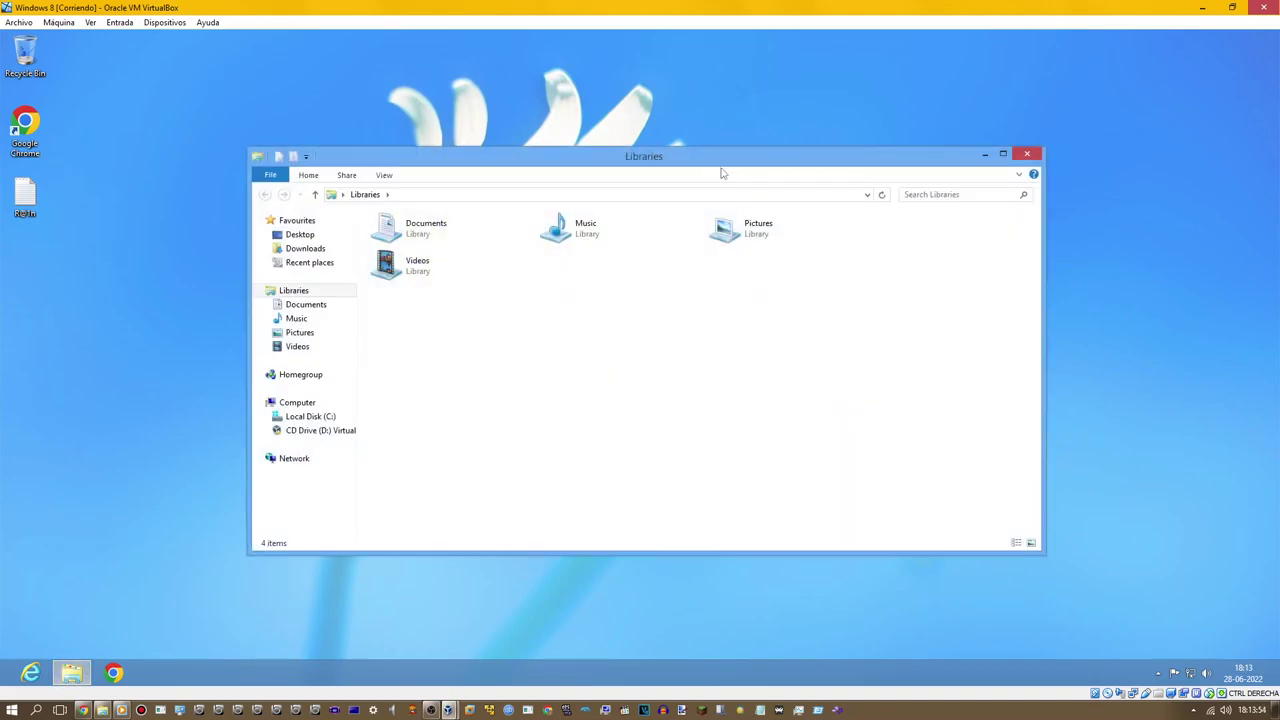
left_click(297, 402)
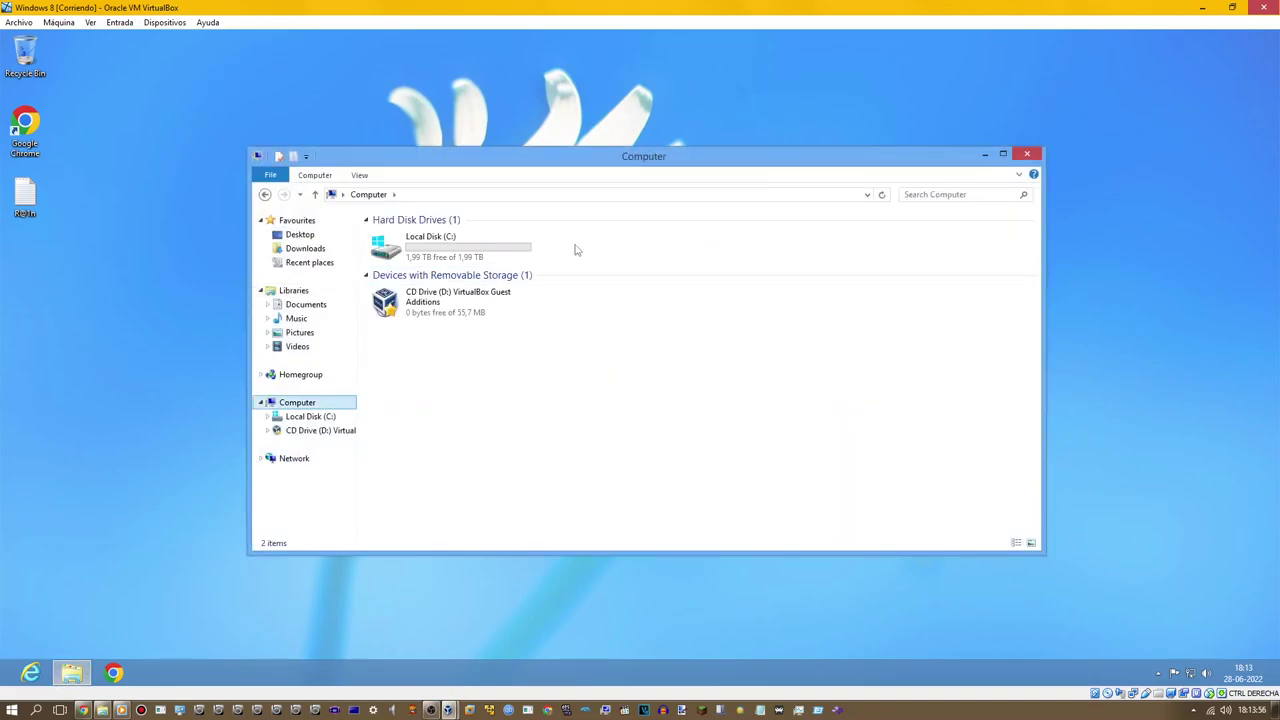
Step: Open the computer's properties, restore the window's smaller size, and go to the User Accounts page of Control Panel
right_click(576, 251)
left_click(612, 372)
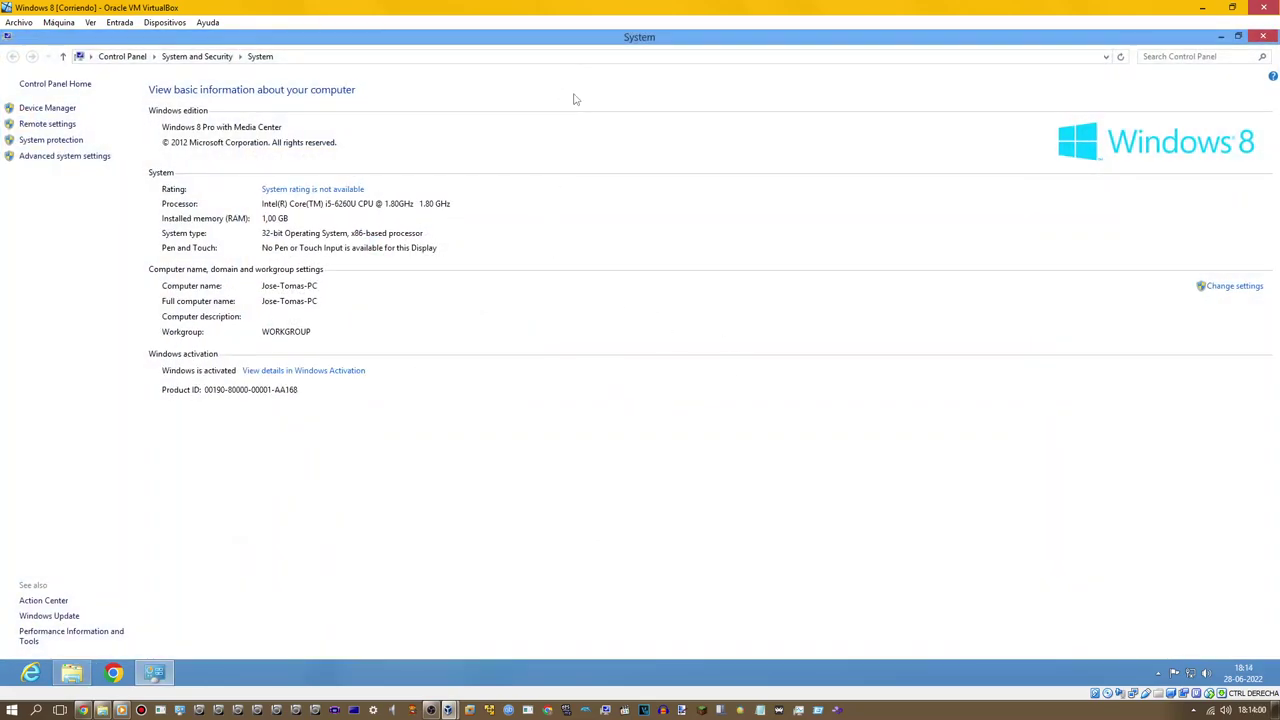
double_click(568, 38)
left_click(343, 226)
left_click(745, 264)
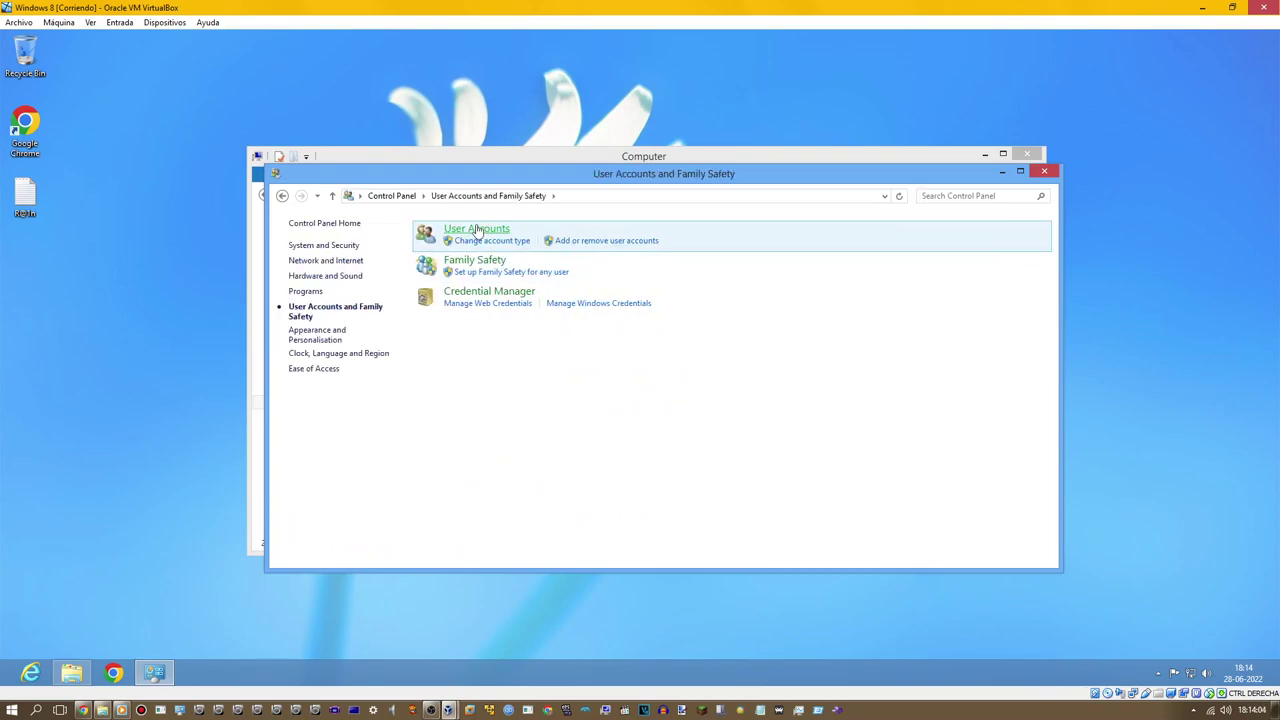
left_click(477, 231)
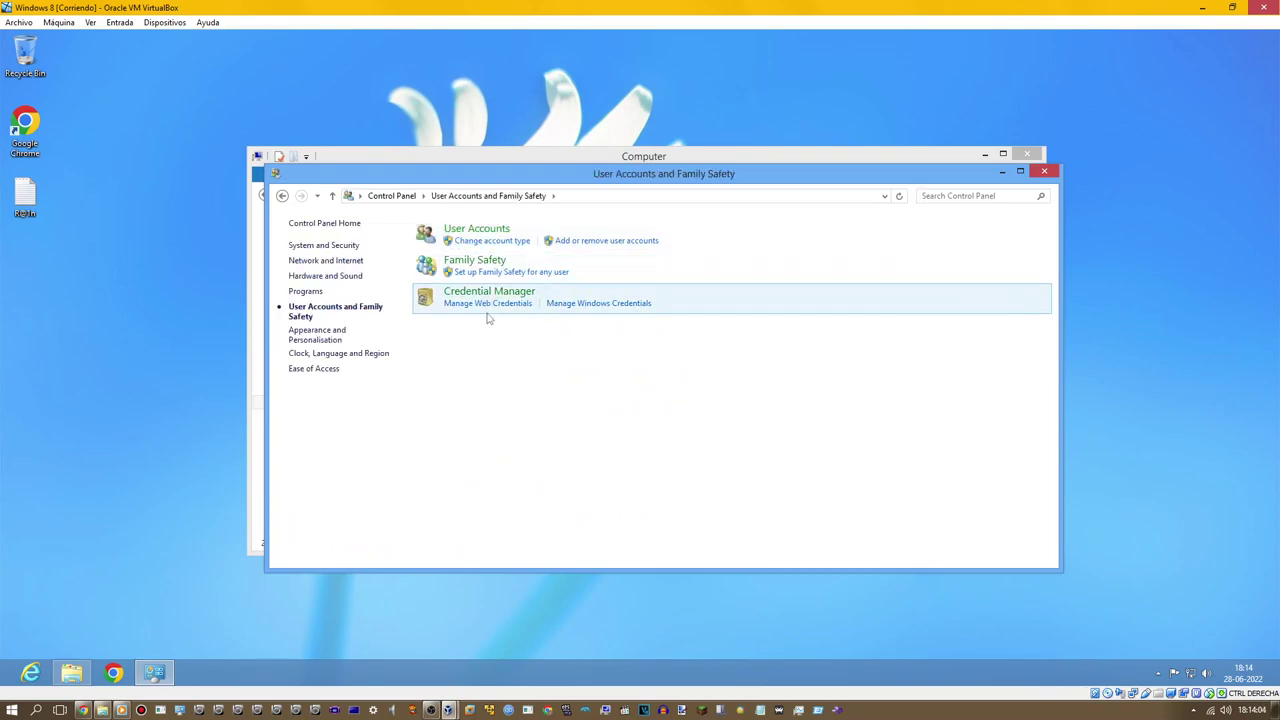
Step: Open Task Manager, expand it to the detailed view, and move its window away from the desktop's corner
right_click(544, 671)
left_click(577, 620)
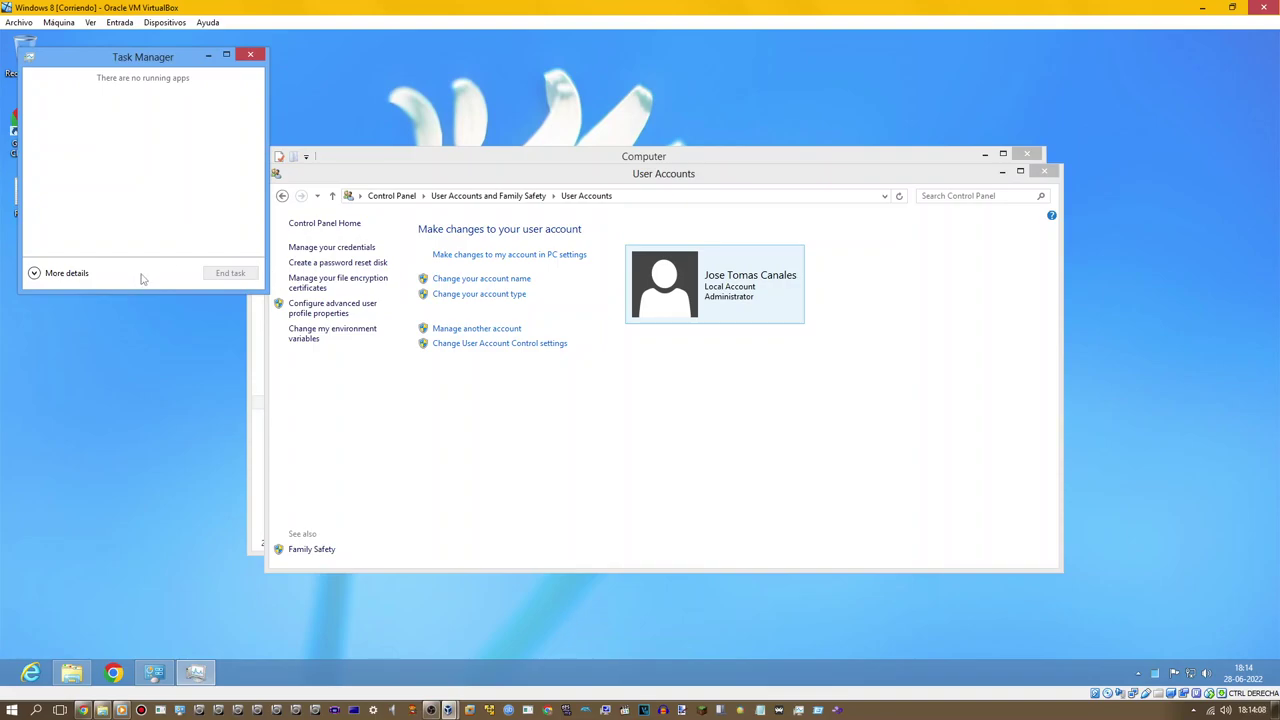
left_click(75, 274)
left_click_drag(195, 73, 269, 147)
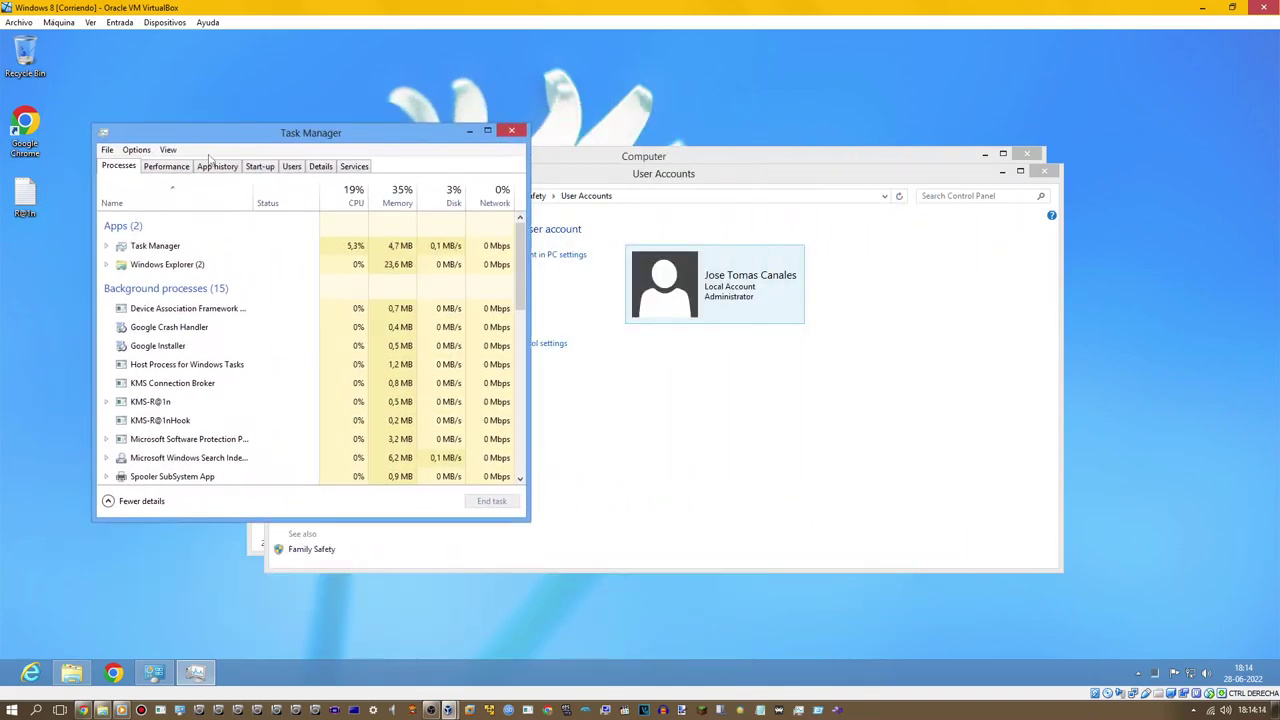
Step: Look through Task Manager's start-up, users, details and services information
left_click(266, 168)
left_click(291, 168)
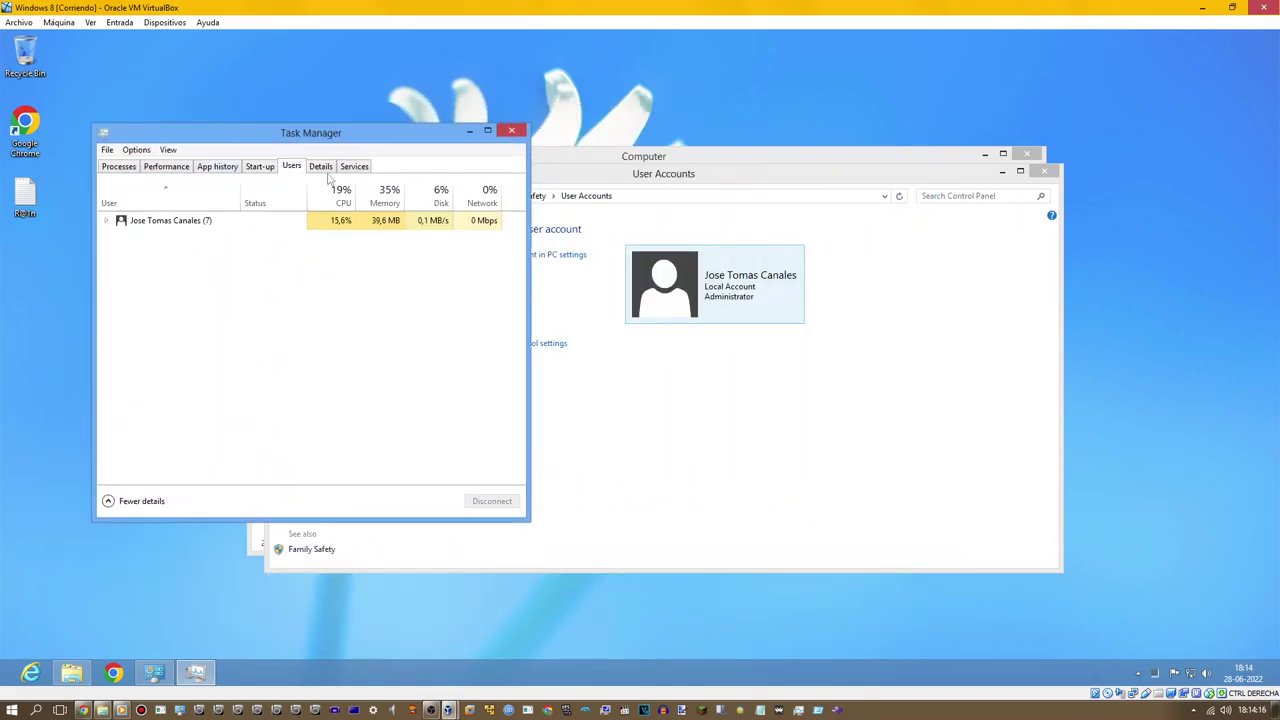
left_click(322, 168)
left_click(350, 167)
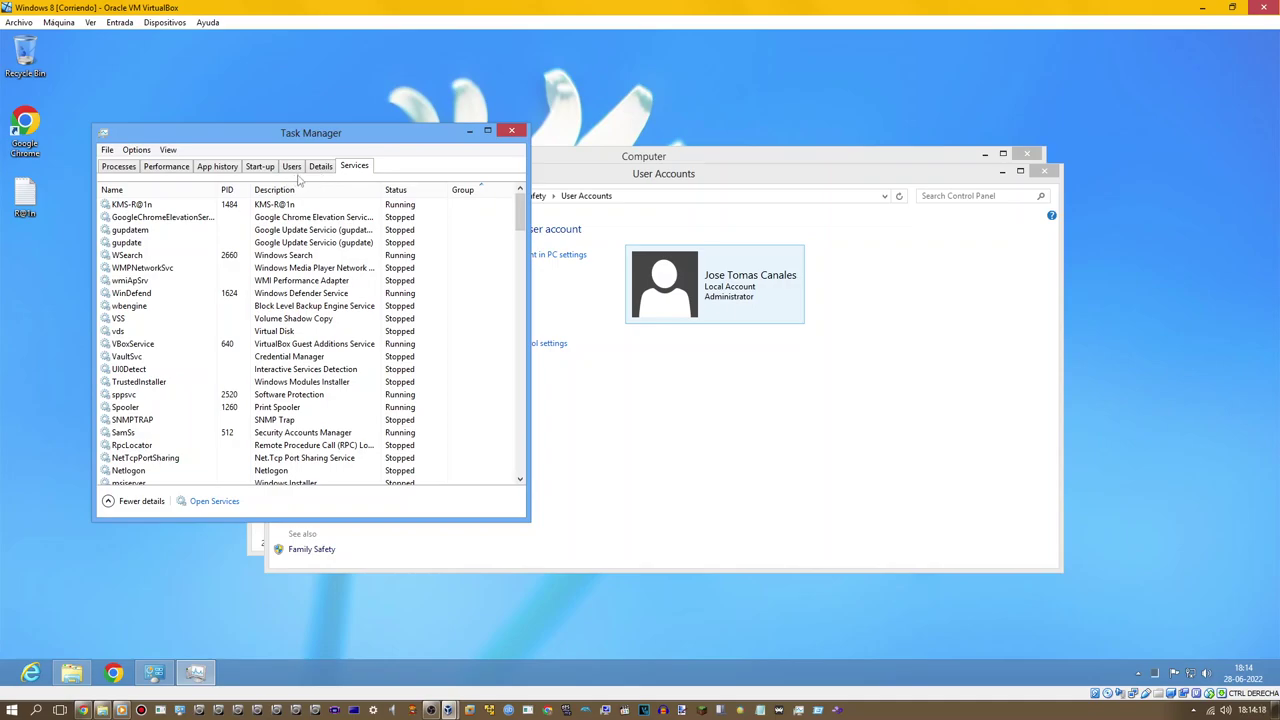
Step: Request ending the csrss.exe process with PID 348, choose to abandon unsaved data, and cancel the confirmation
left_click(319, 169)
left_click(248, 218)
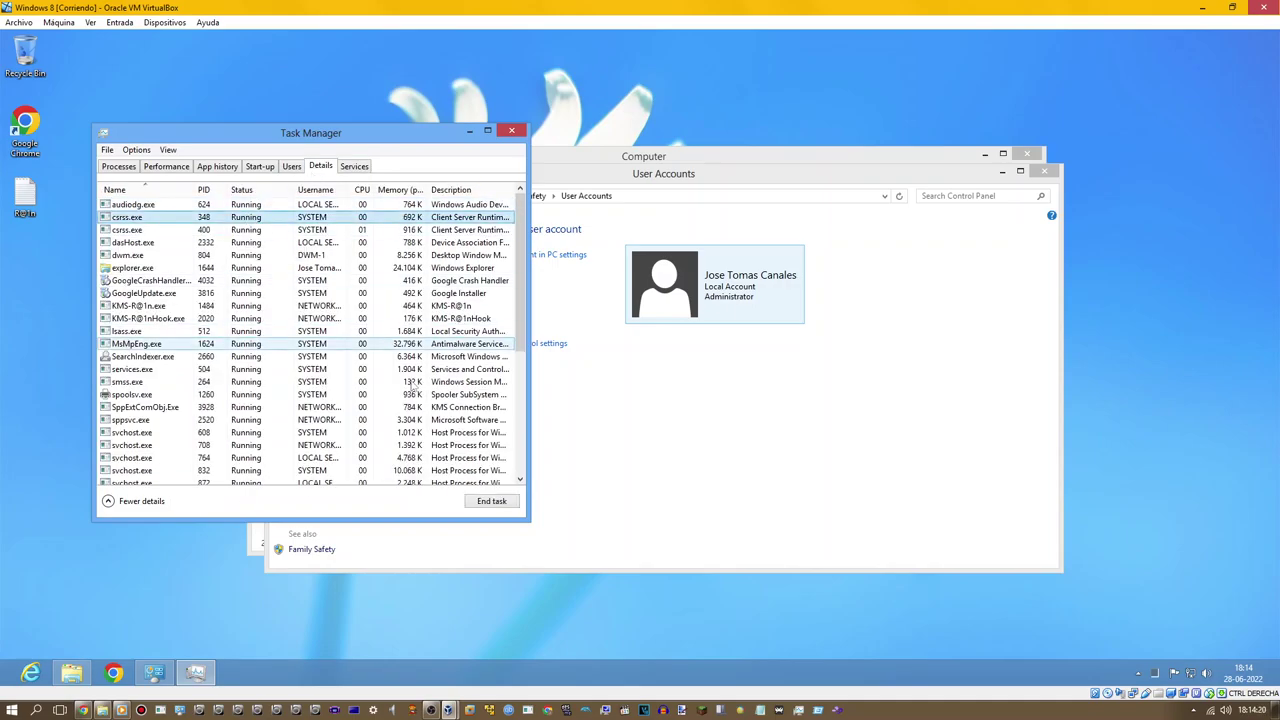
left_click(490, 502)
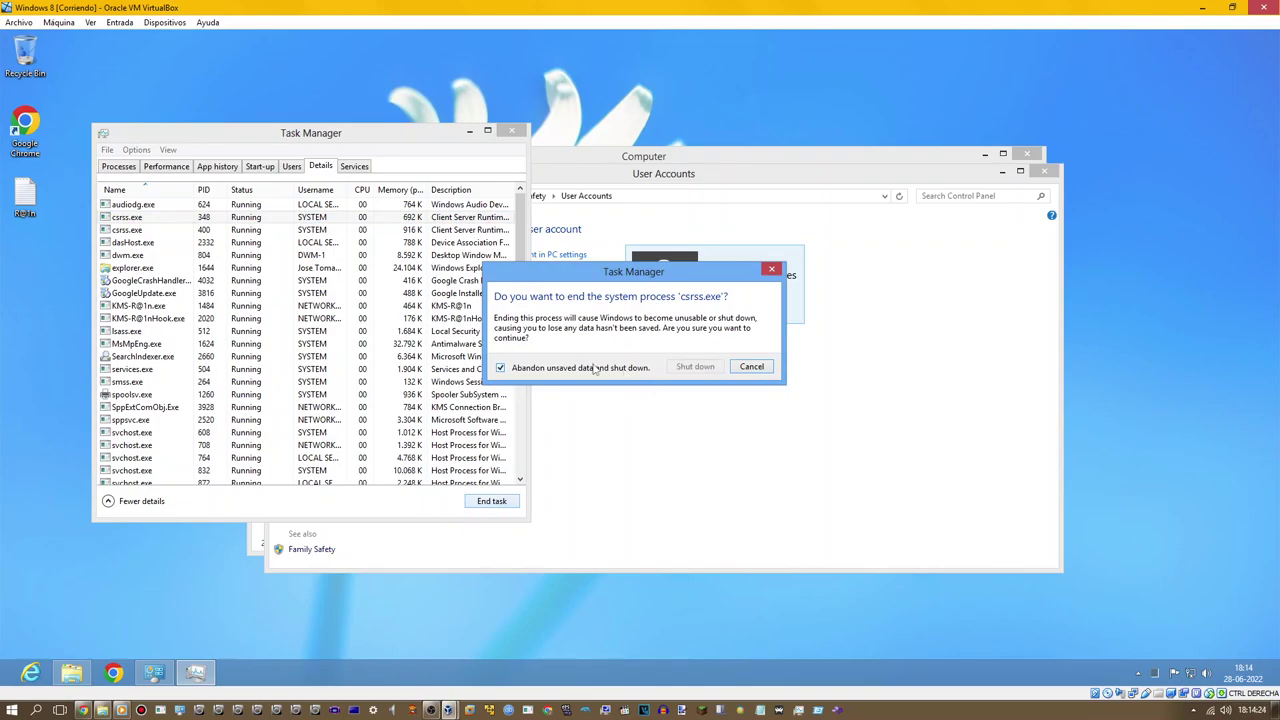
left_click(750, 367)
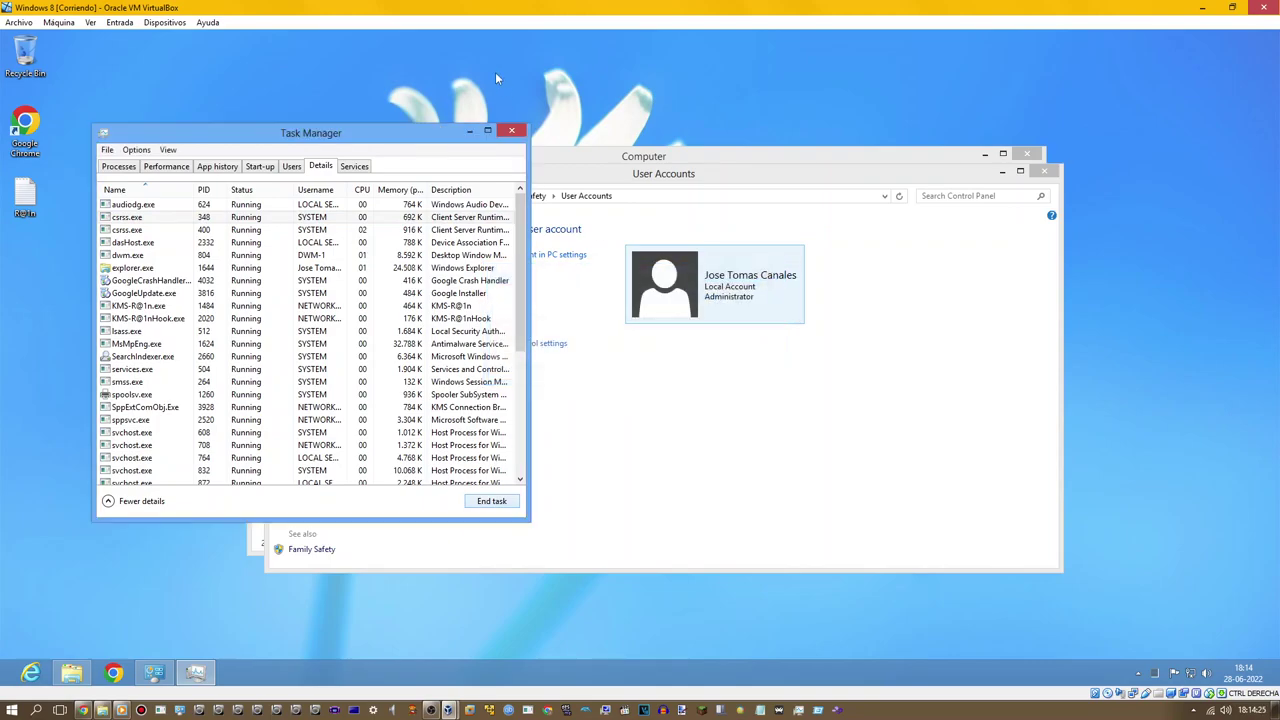
Step: Close Task Manager, lower the User Account Control level to Never notify, and allow the change
left_click(511, 132)
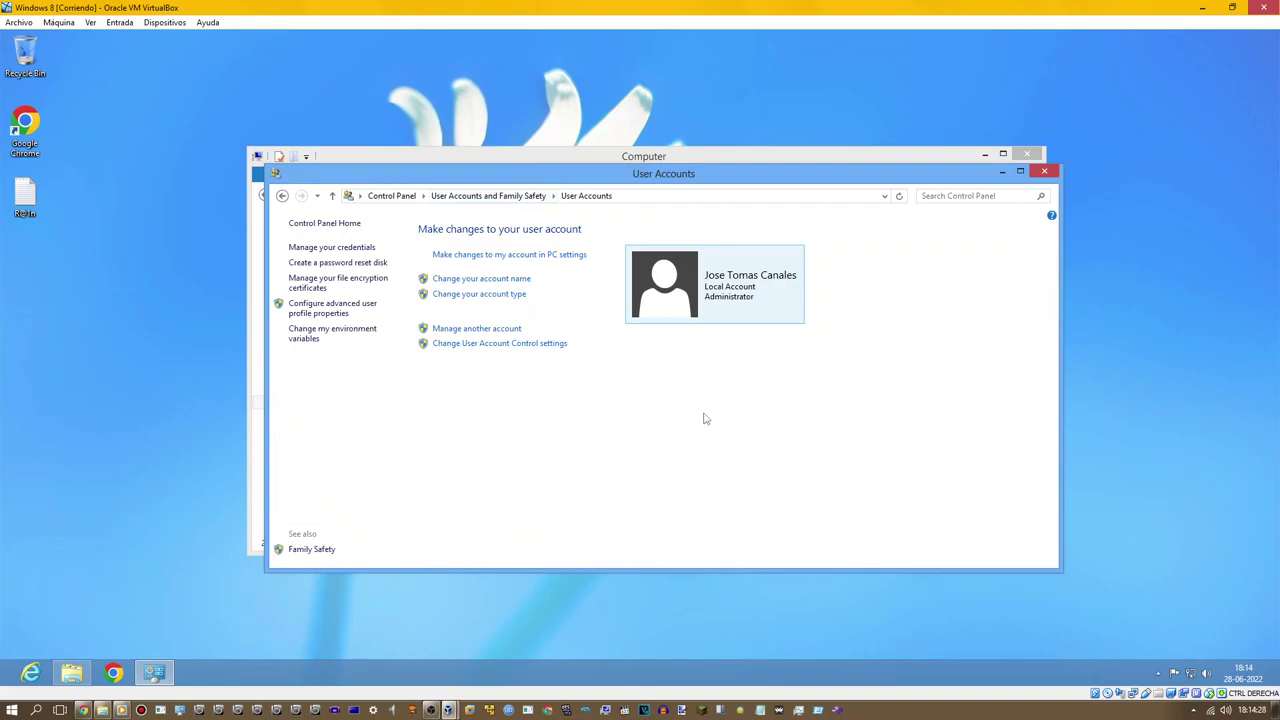
left_click(523, 344)
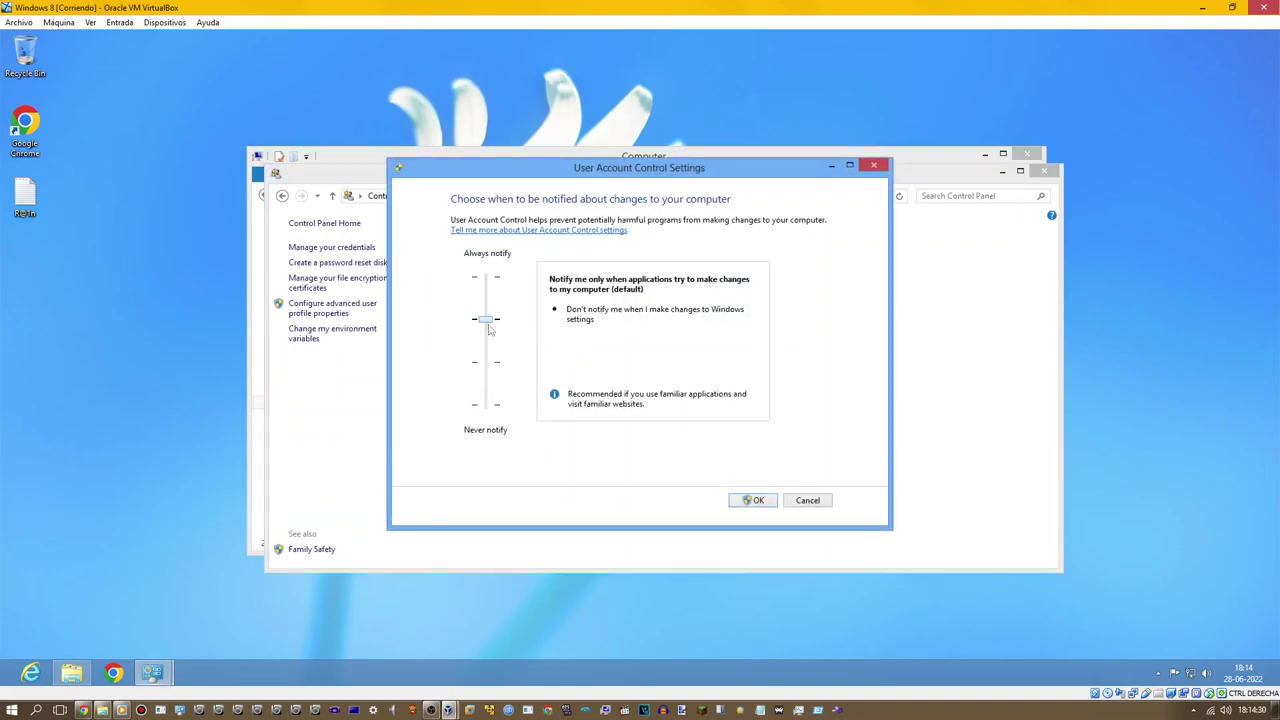
left_click_drag(489, 326, 489, 404)
left_click(770, 500)
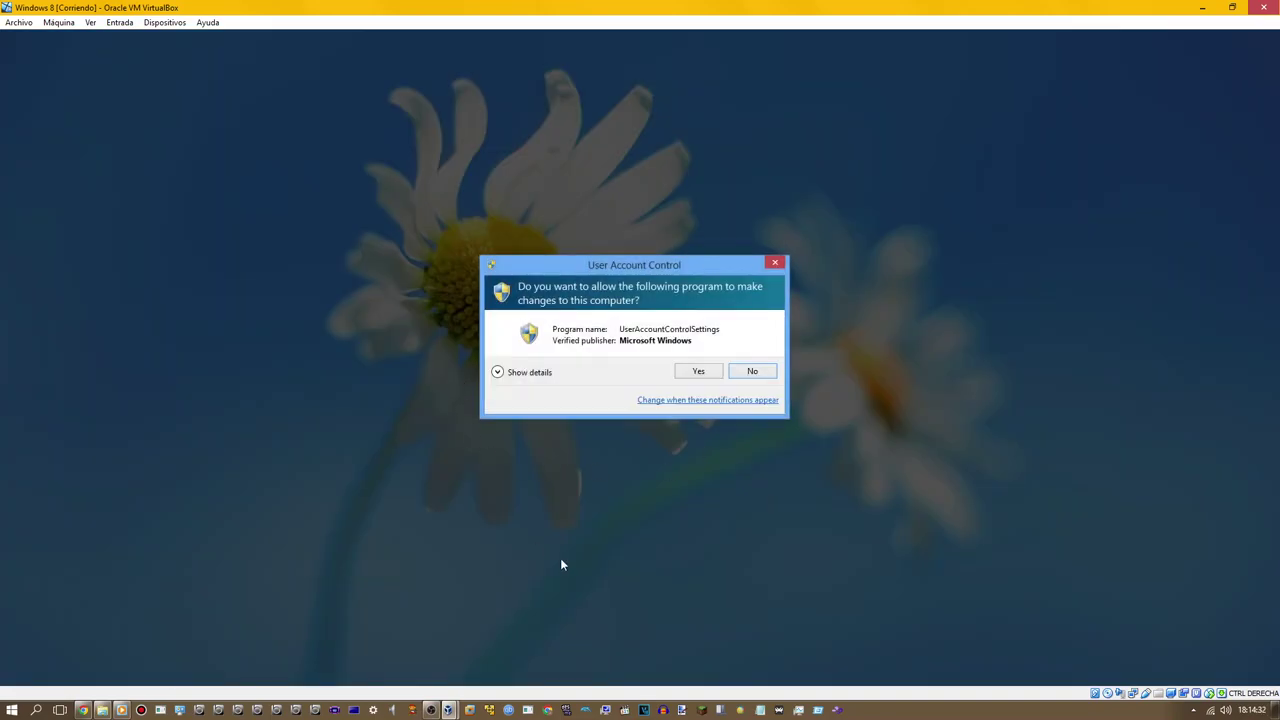
left_click(690, 371)
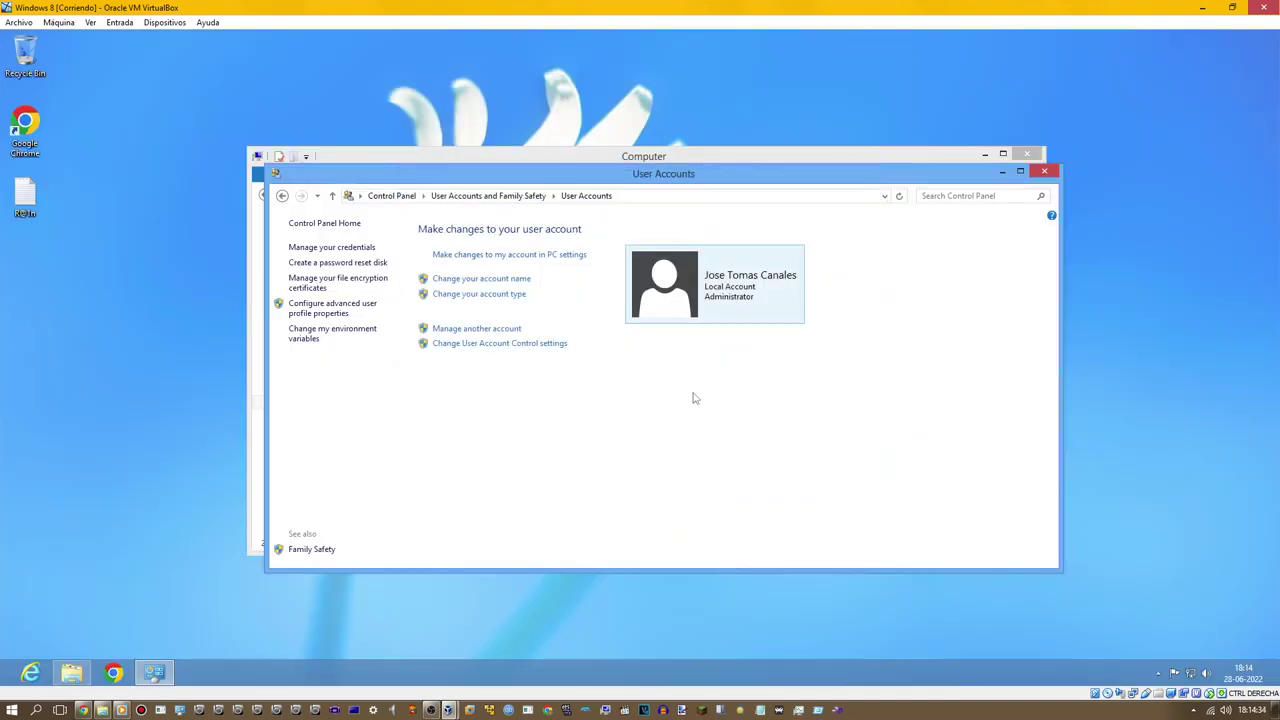
Step: Return to the main Control Panel page and show its items as large icons
left_click(282, 196)
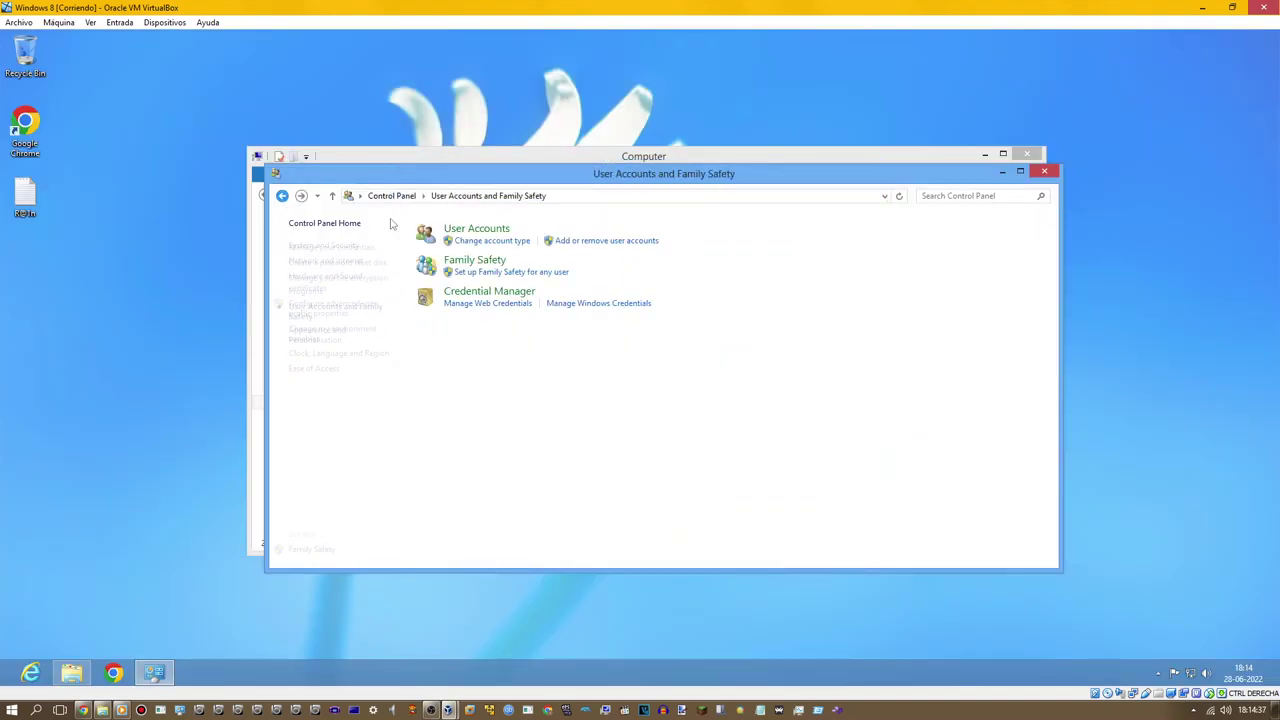
left_click(282, 196)
left_click(868, 230)
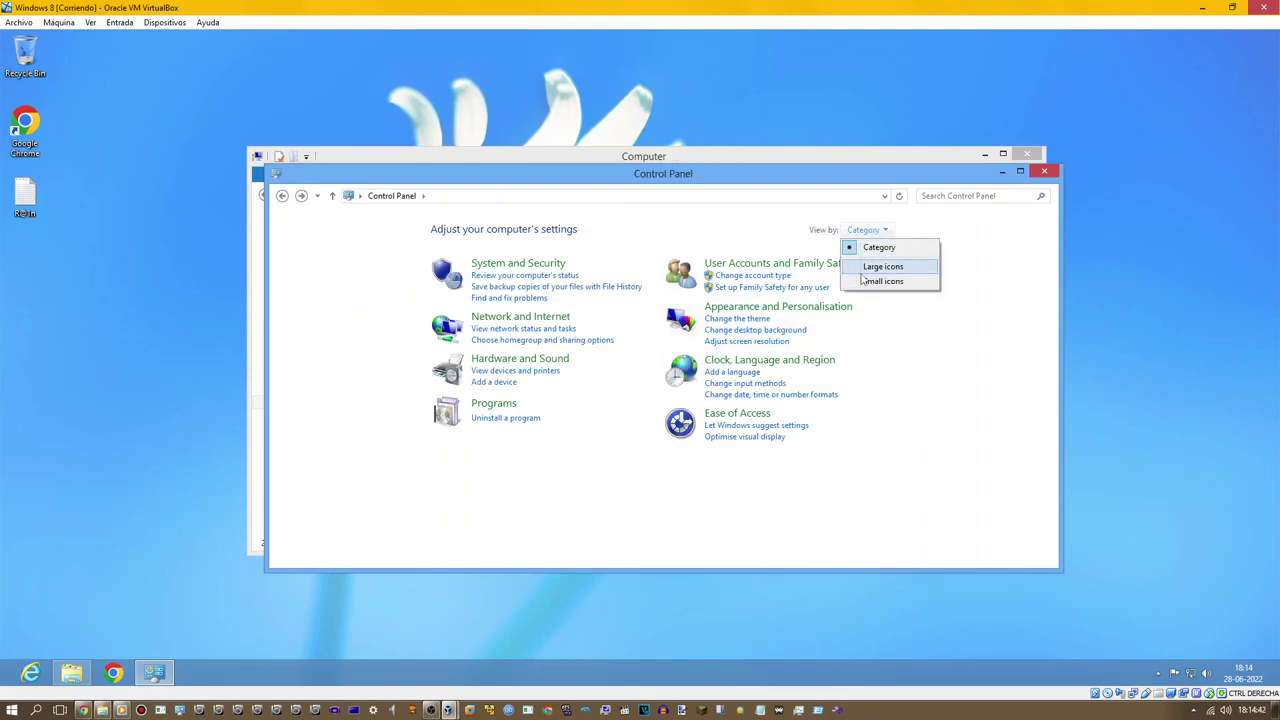
left_click(876, 266)
Step: Open Windows Update and set important updates to Never check for updates (not recommended)
scroll(675, 424, "down", 2)
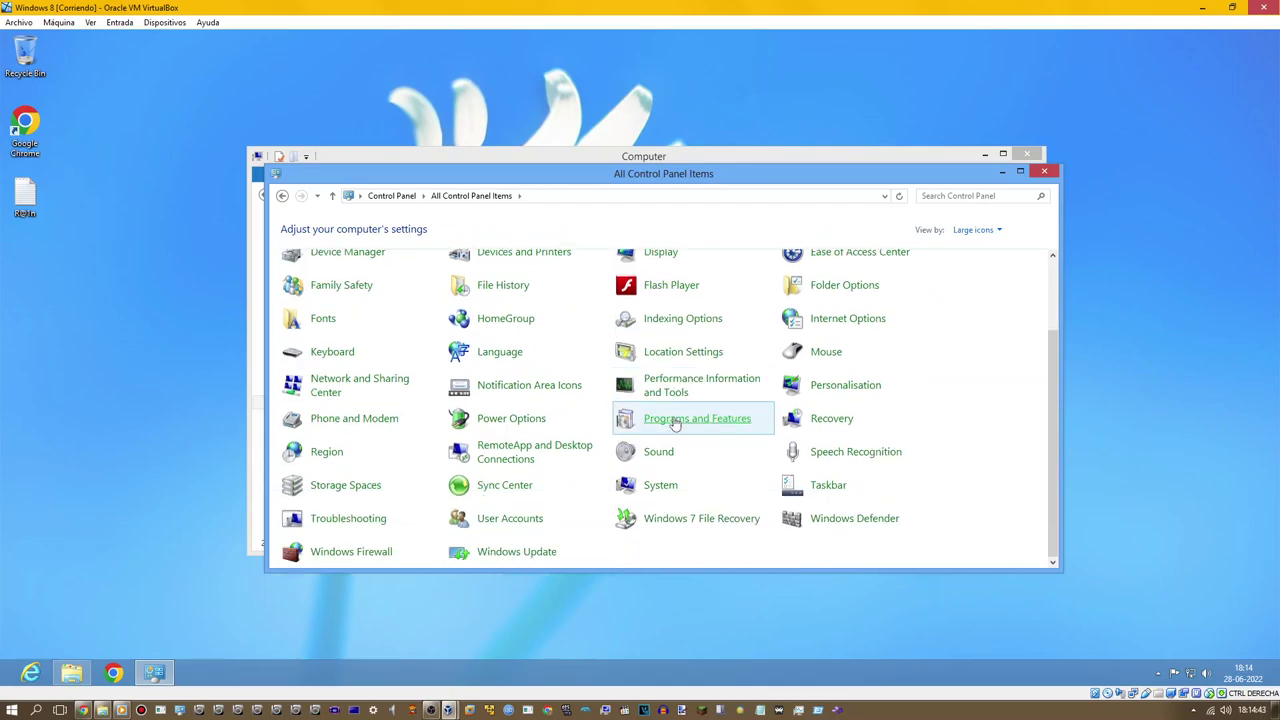
left_click(511, 556)
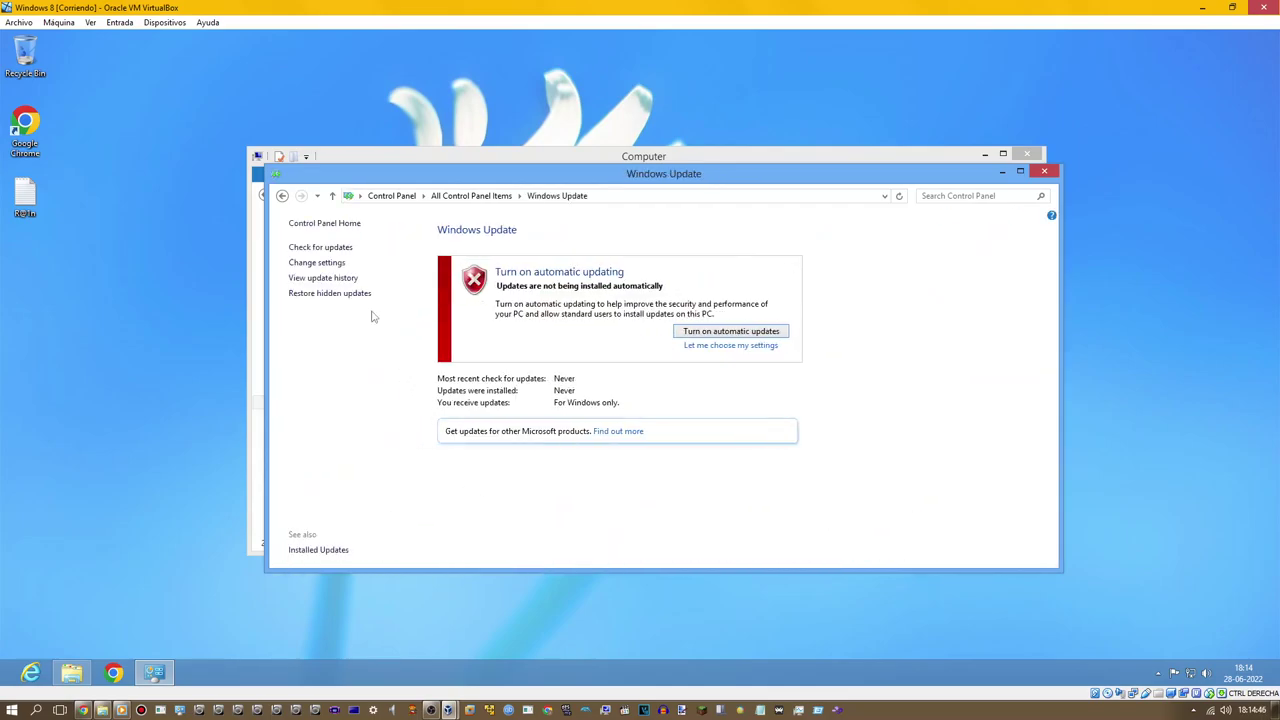
left_click(336, 263)
left_click(508, 300)
left_click(512, 352)
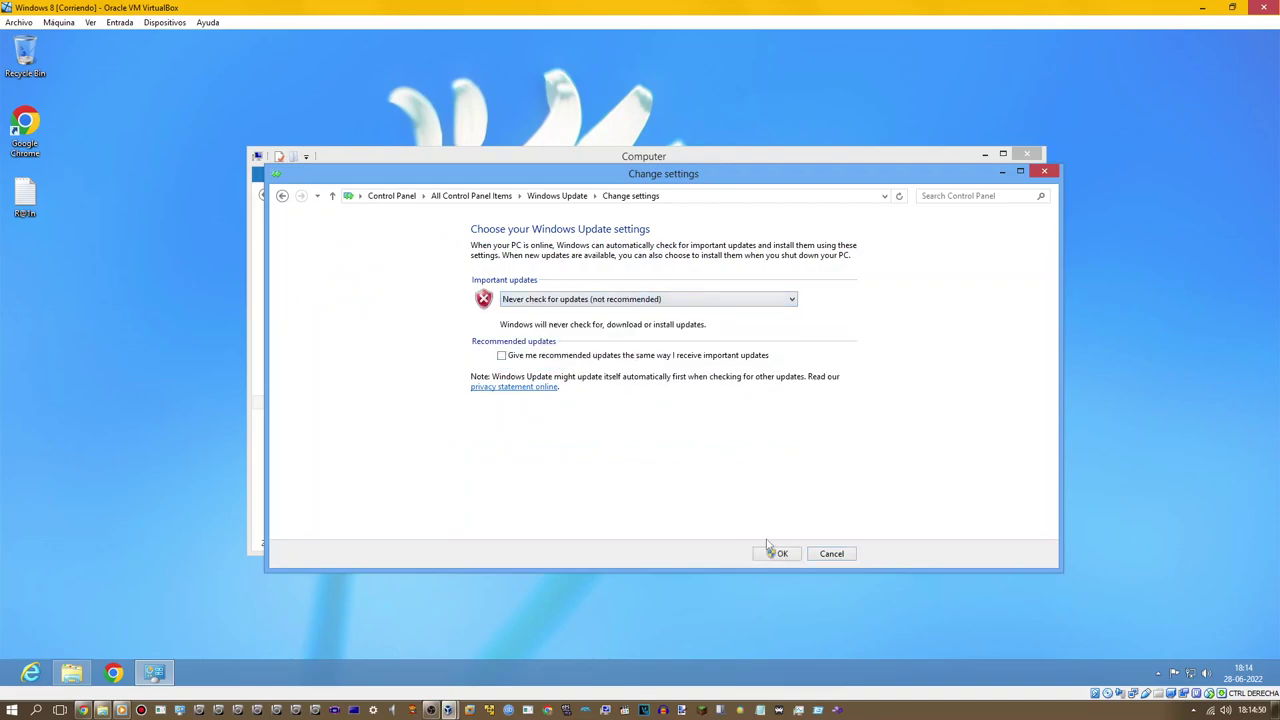
left_click(770, 554)
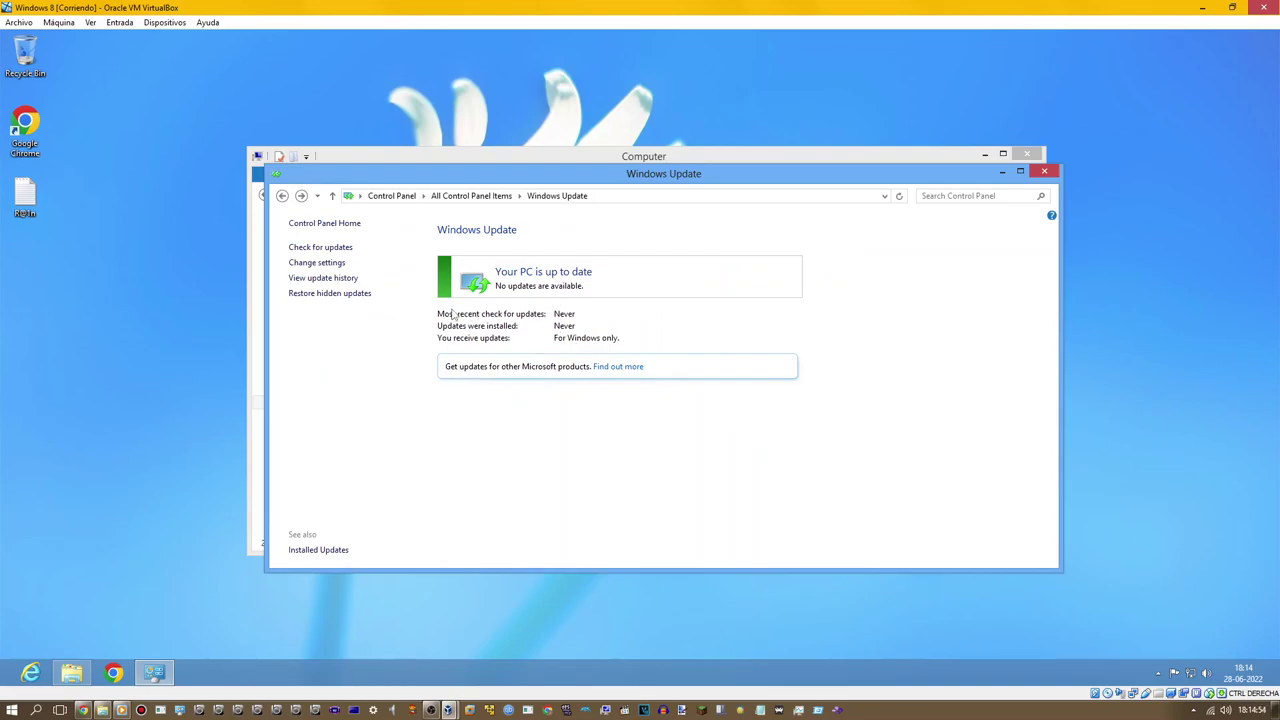
Step: Close the Windows Update and Computer windows to clear the desktop
left_click(1037, 176)
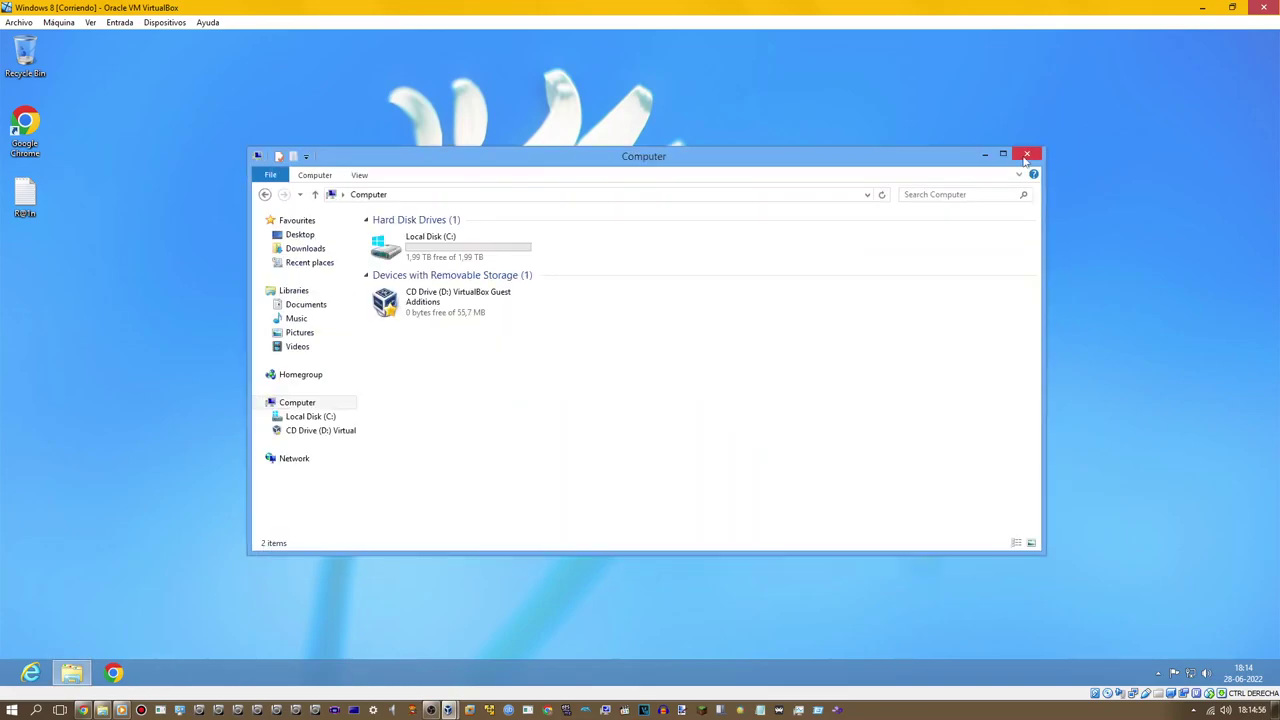
left_click(1026, 156)
left_click_drag(432, 372, 623, 503)
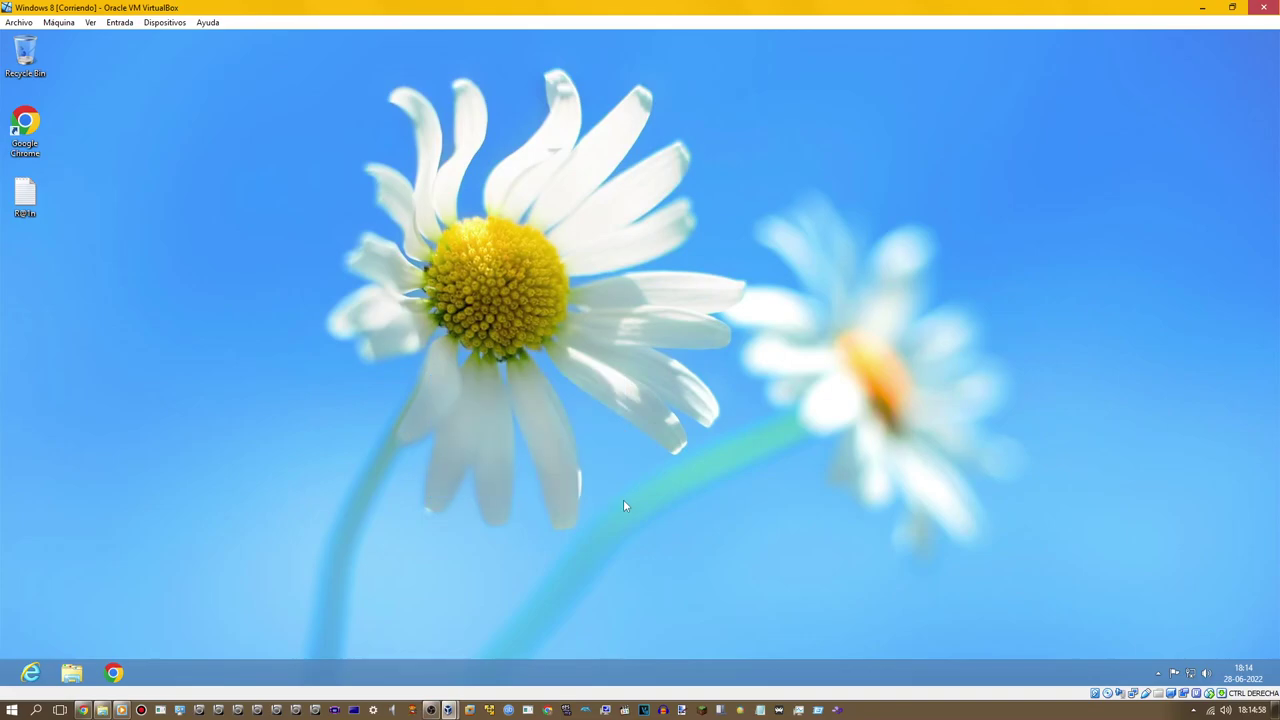
Step: Open Task Manager again and move its window closer to the middle of the desktop
right_click(432, 658)
right_click(432, 673)
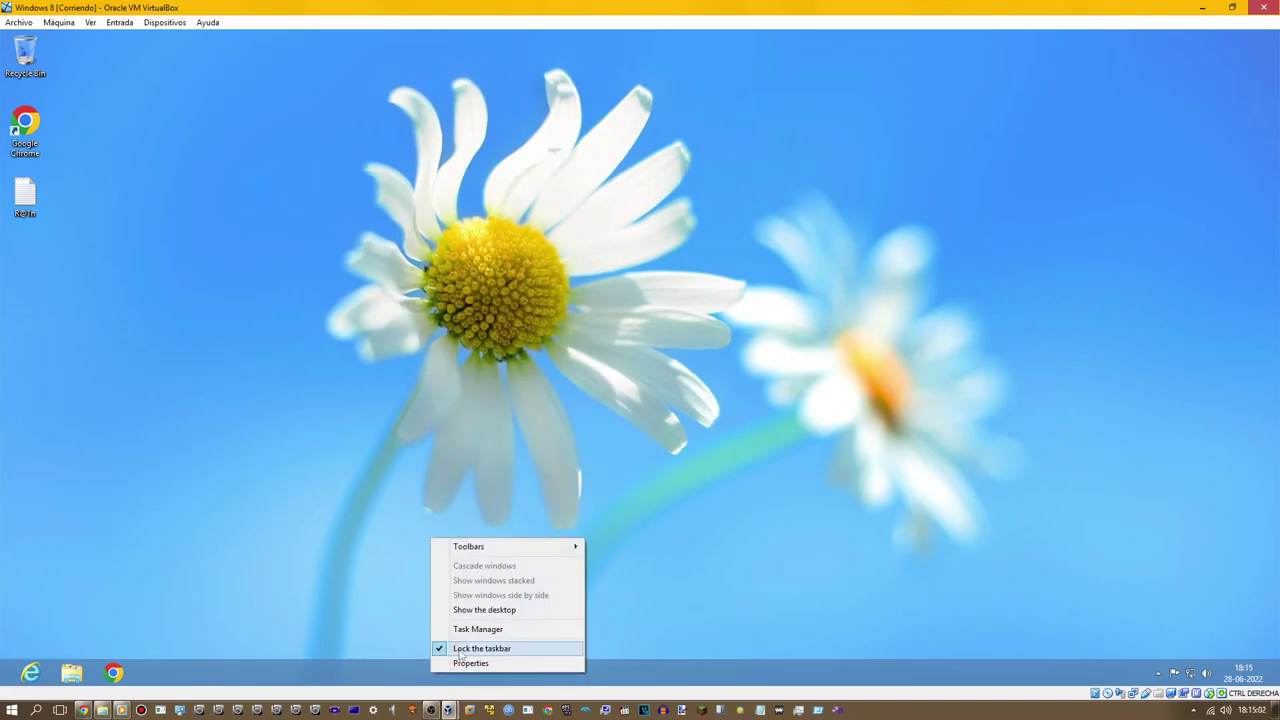
left_click(470, 629)
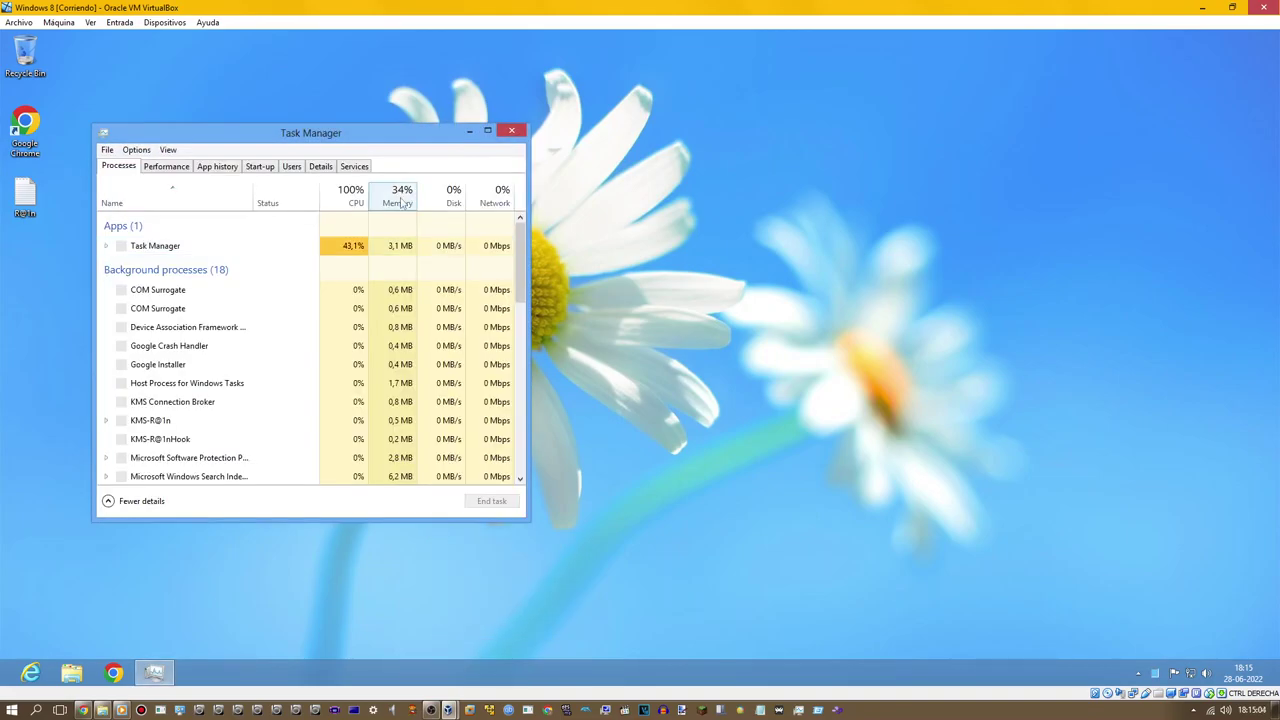
left_click_drag(376, 143, 489, 159)
Step: End the csrss.exe process with PID 348 from the process details, abandoning unsaved data and confirming the shutdown
left_click(499, 183)
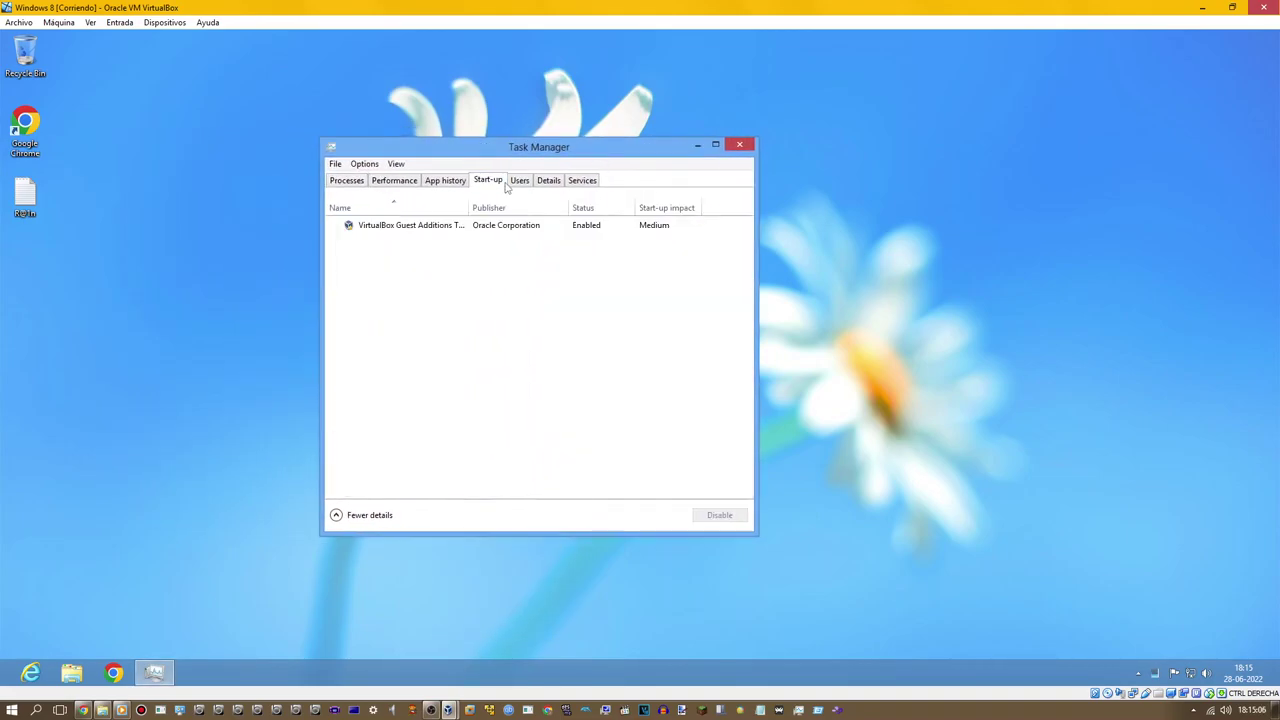
left_click(545, 182)
left_click(505, 231)
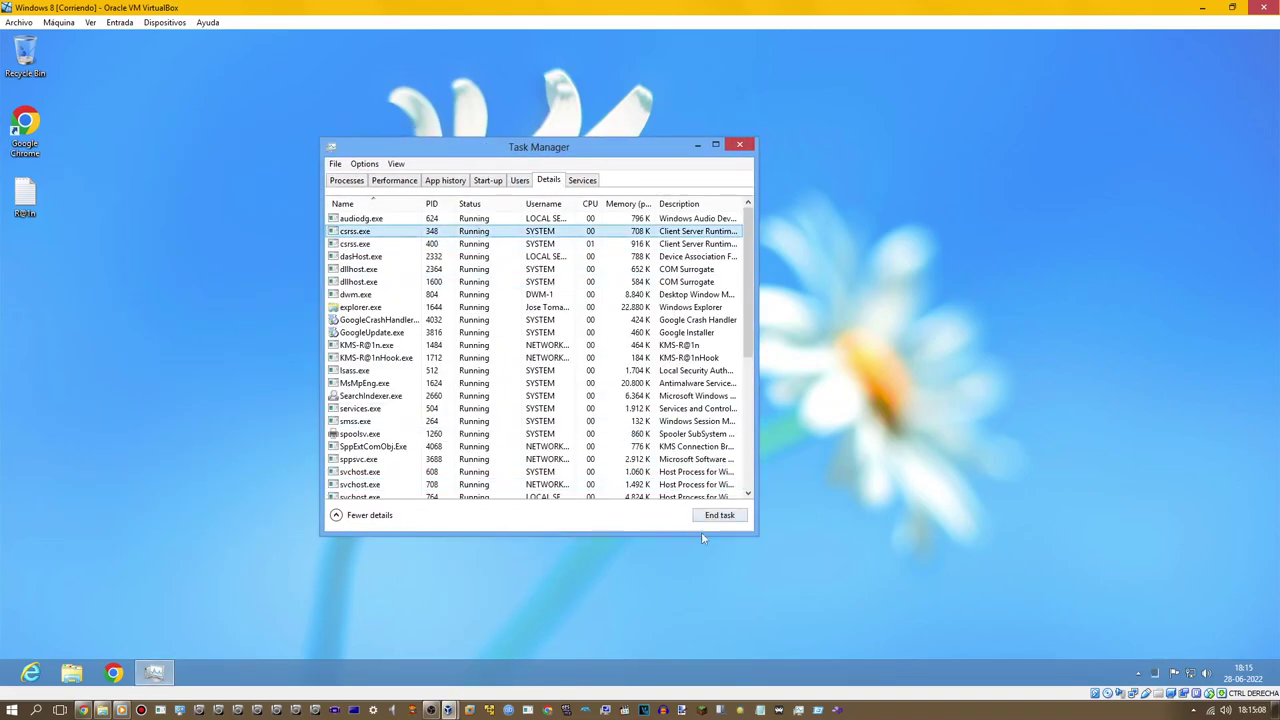
left_click(720, 515)
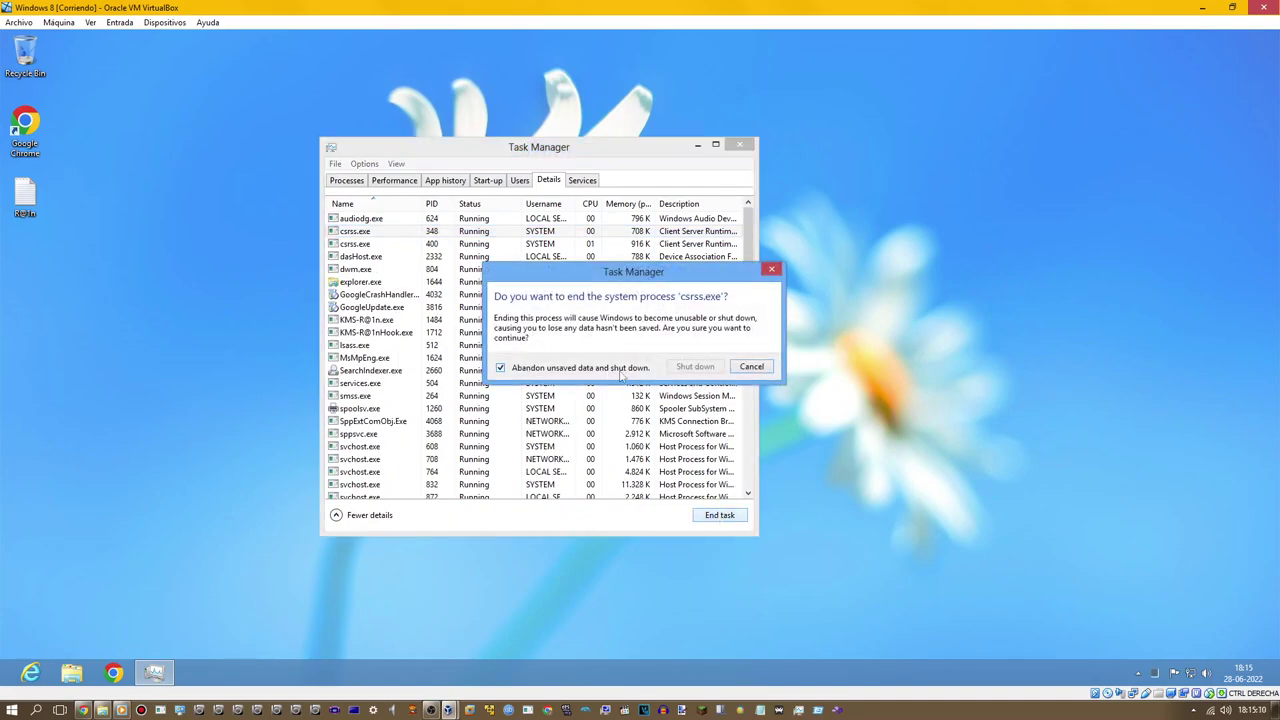
left_click(694, 367)
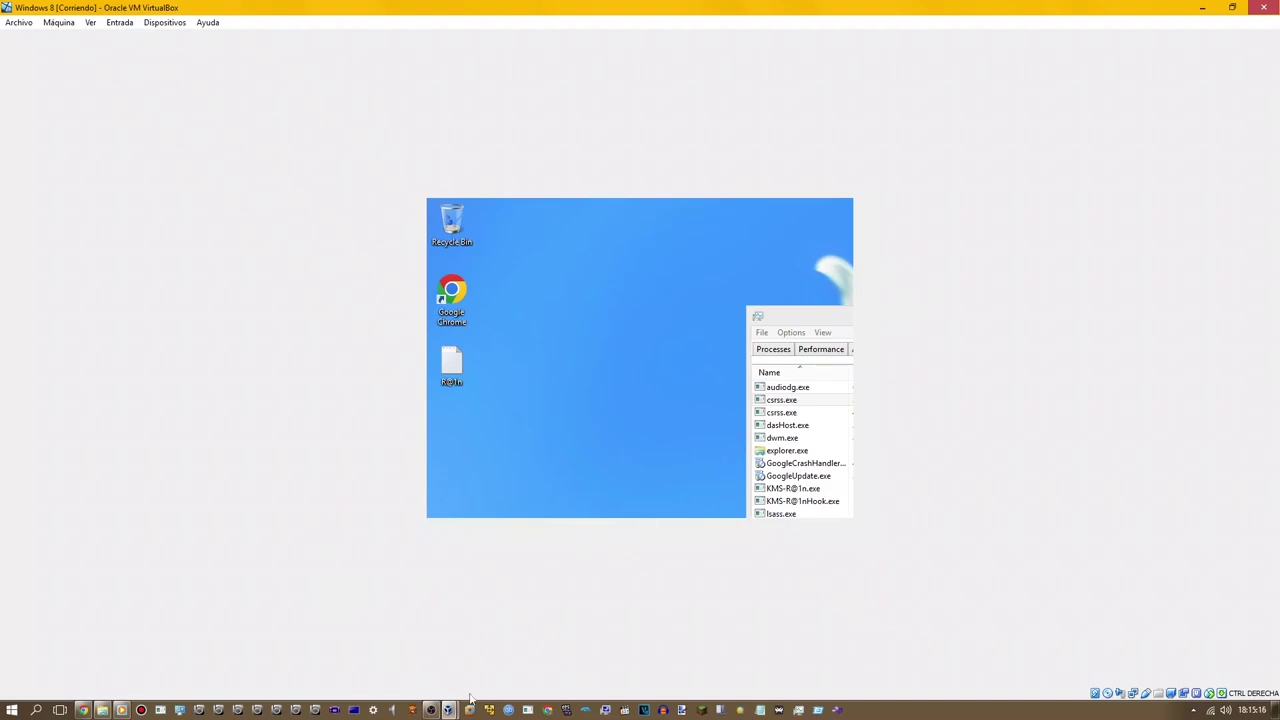
Step: Send the crash details to Microsoft from the restarted virtual machine and open the desktop
left_click(431, 710)
left_click(966, 509)
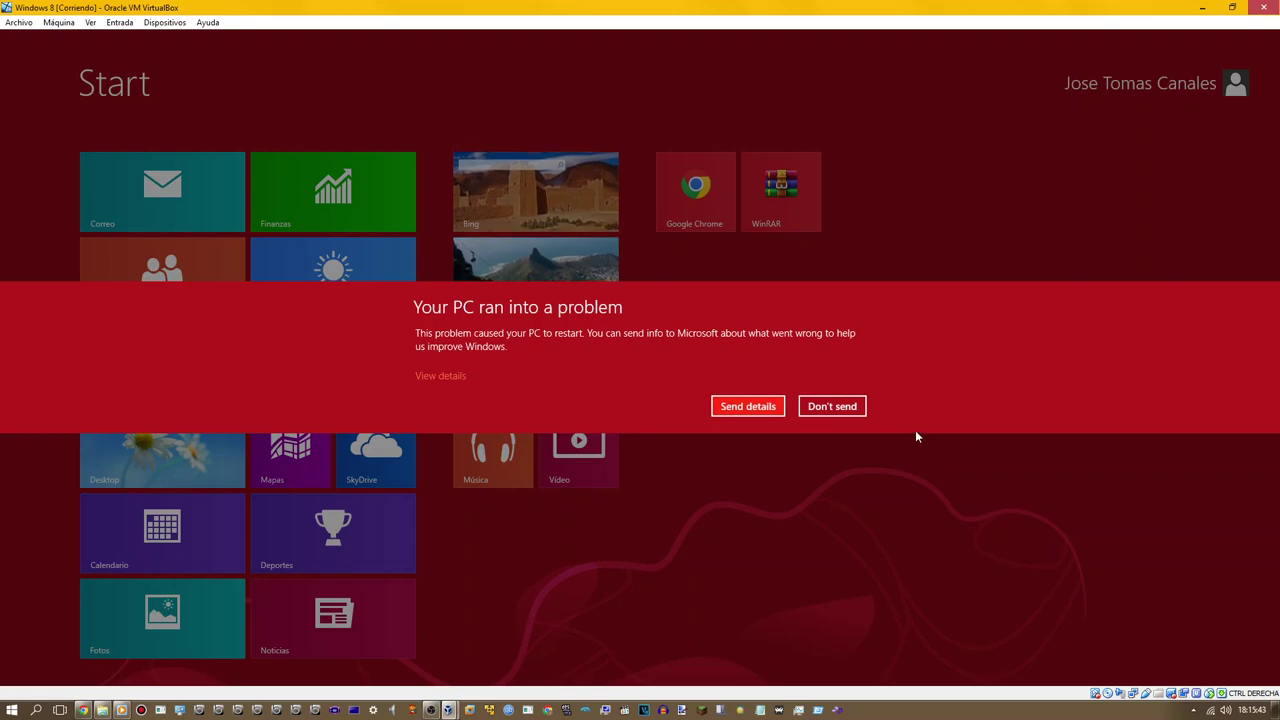
left_click(771, 406)
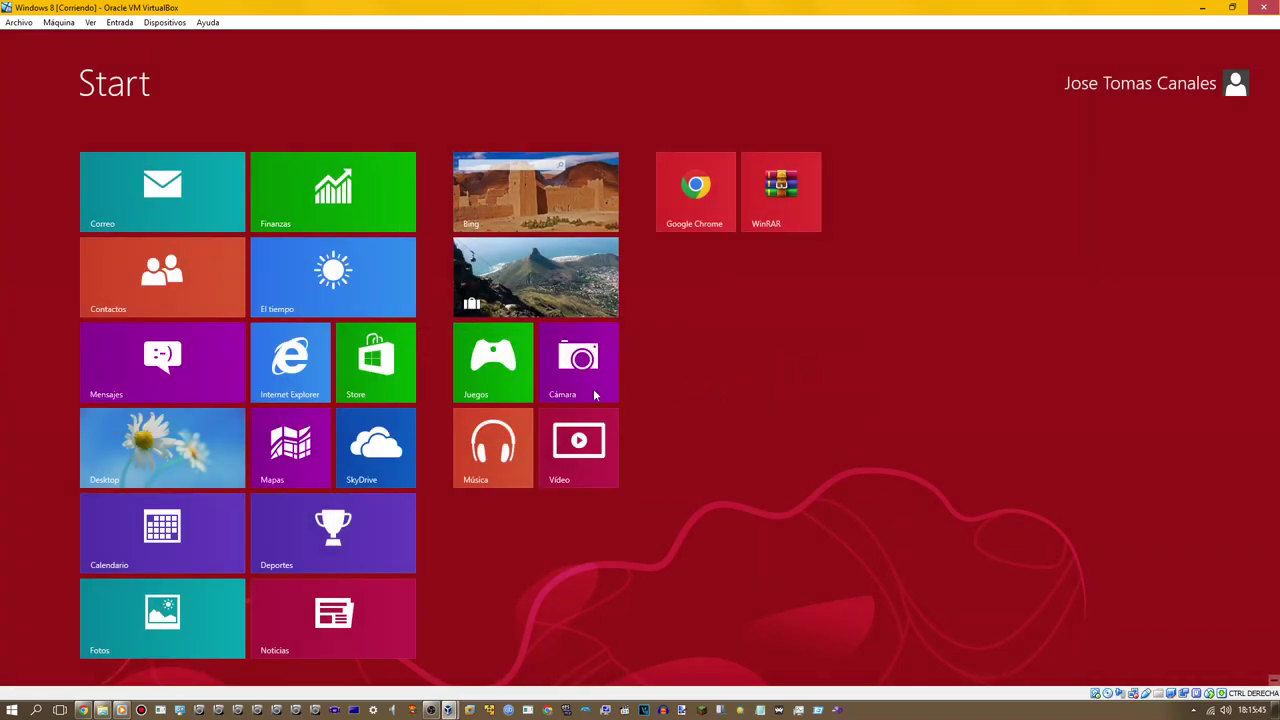
left_click(190, 459)
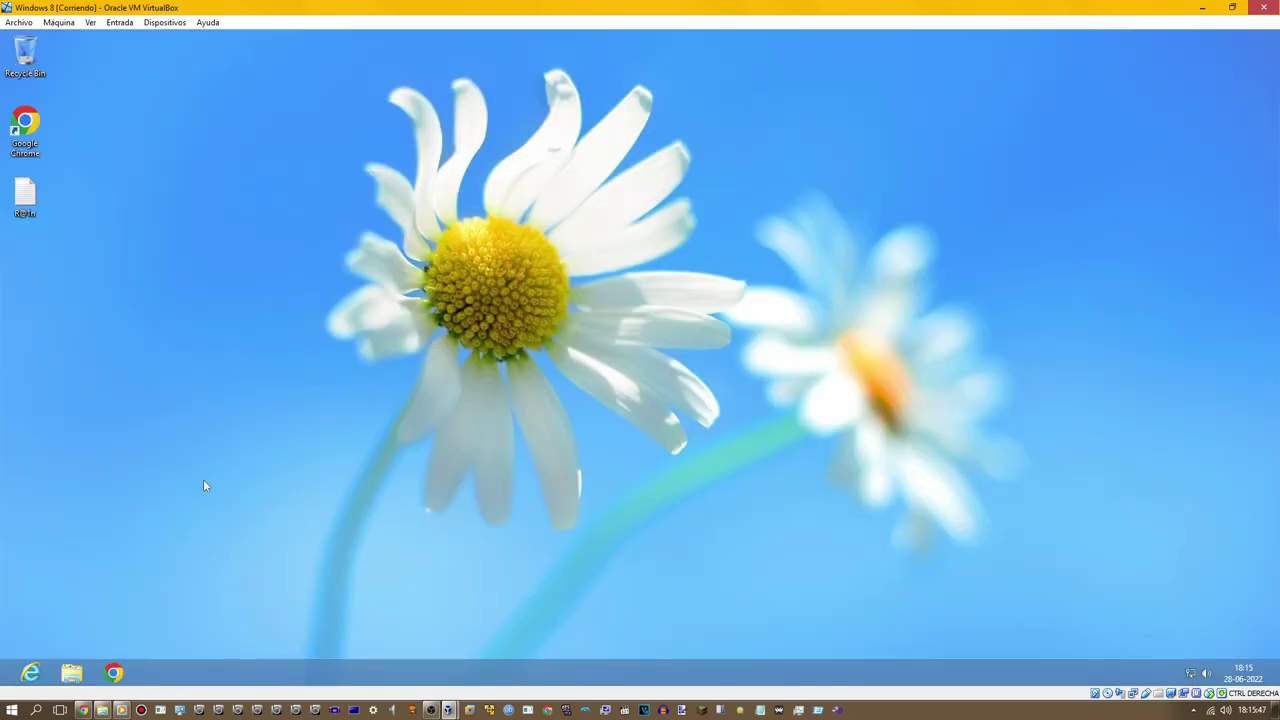
Step: Open the desktop's personalisation settings and bring up the sound scheme settings
right_click(310, 456)
left_click(345, 578)
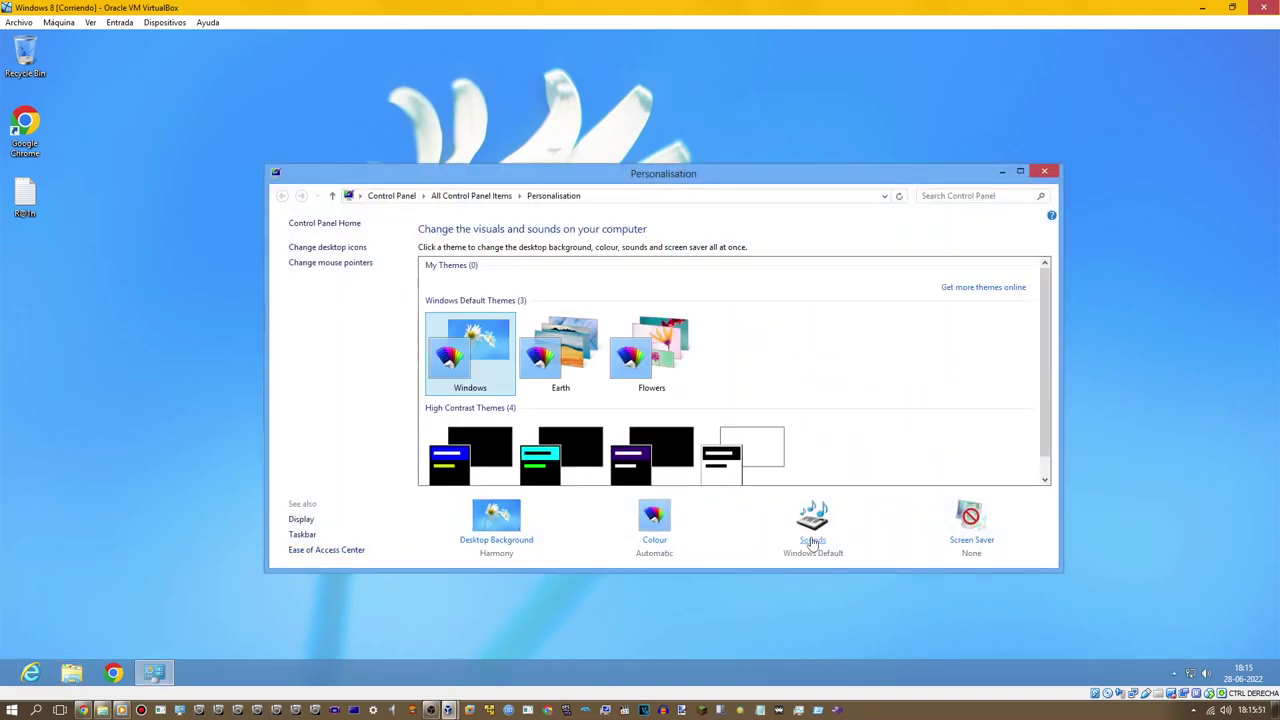
left_click(812, 541)
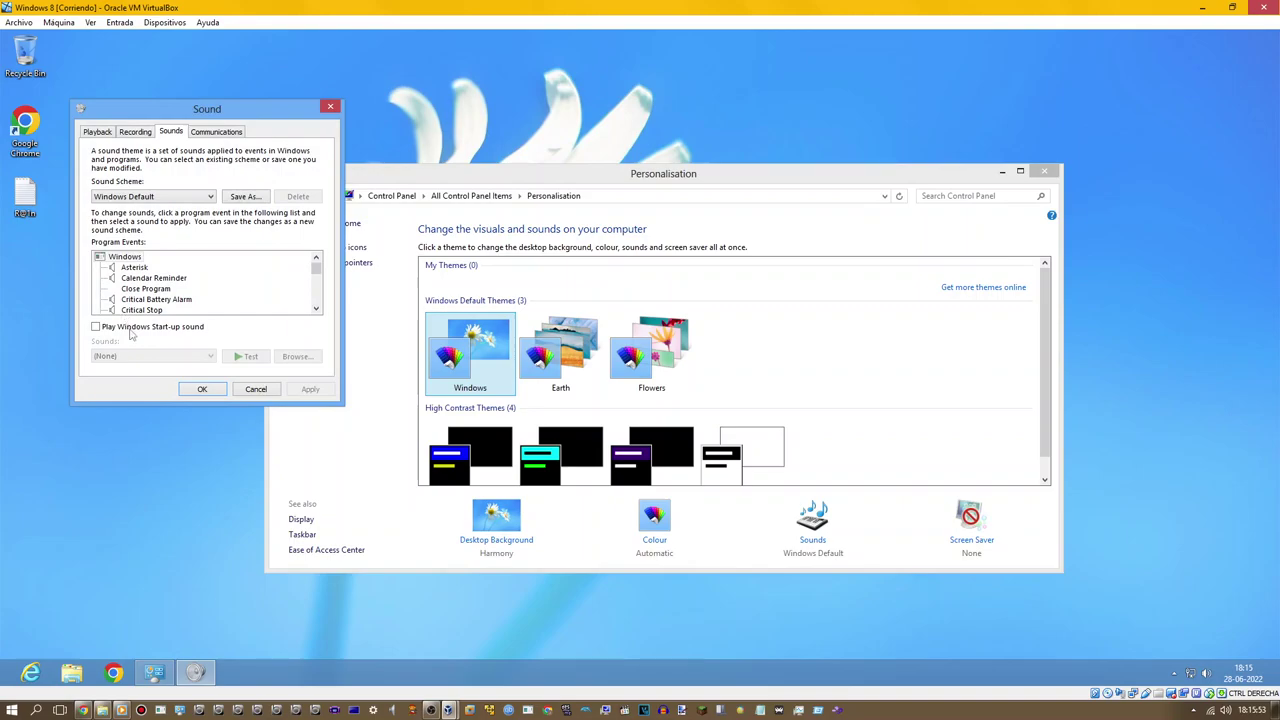
Step: Turn on the Windows start-up sound and preview the Asterisk, Calendar Reminder and Critical Battery Alarm sounds
left_click(134, 267)
left_click(237, 357)
left_click(154, 278)
left_click(237, 357)
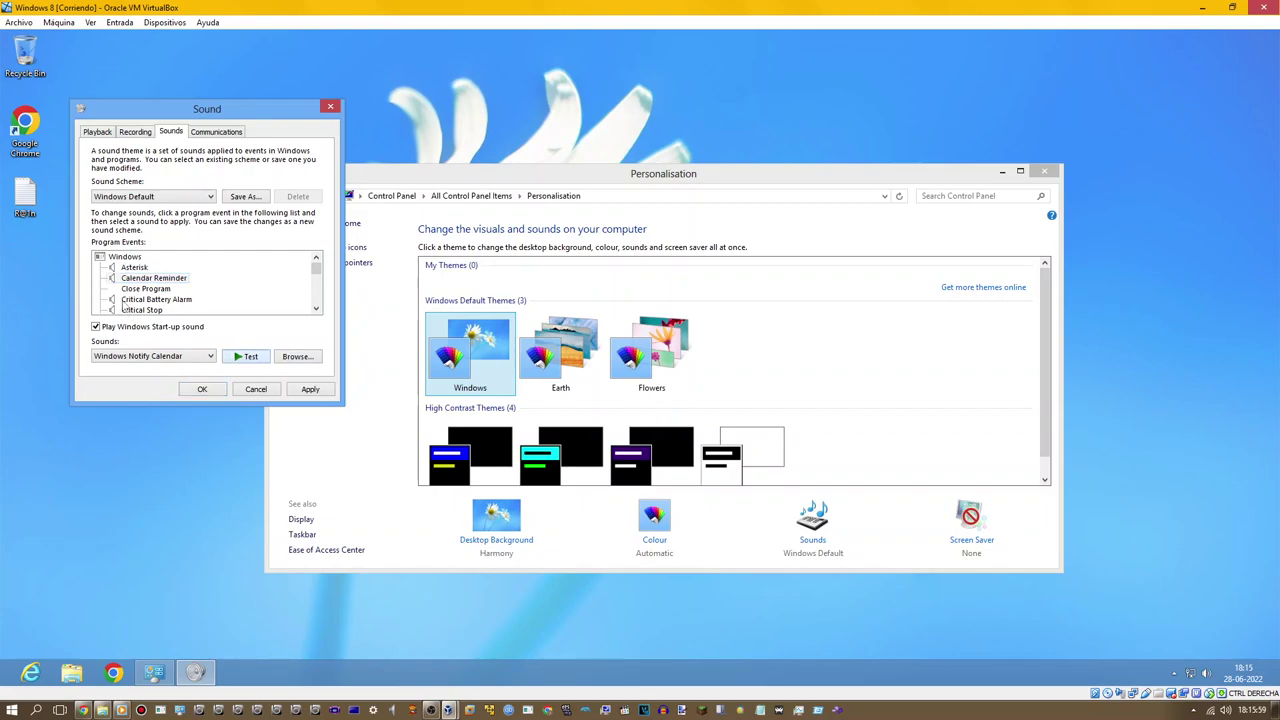
left_click(124, 303)
left_click(237, 362)
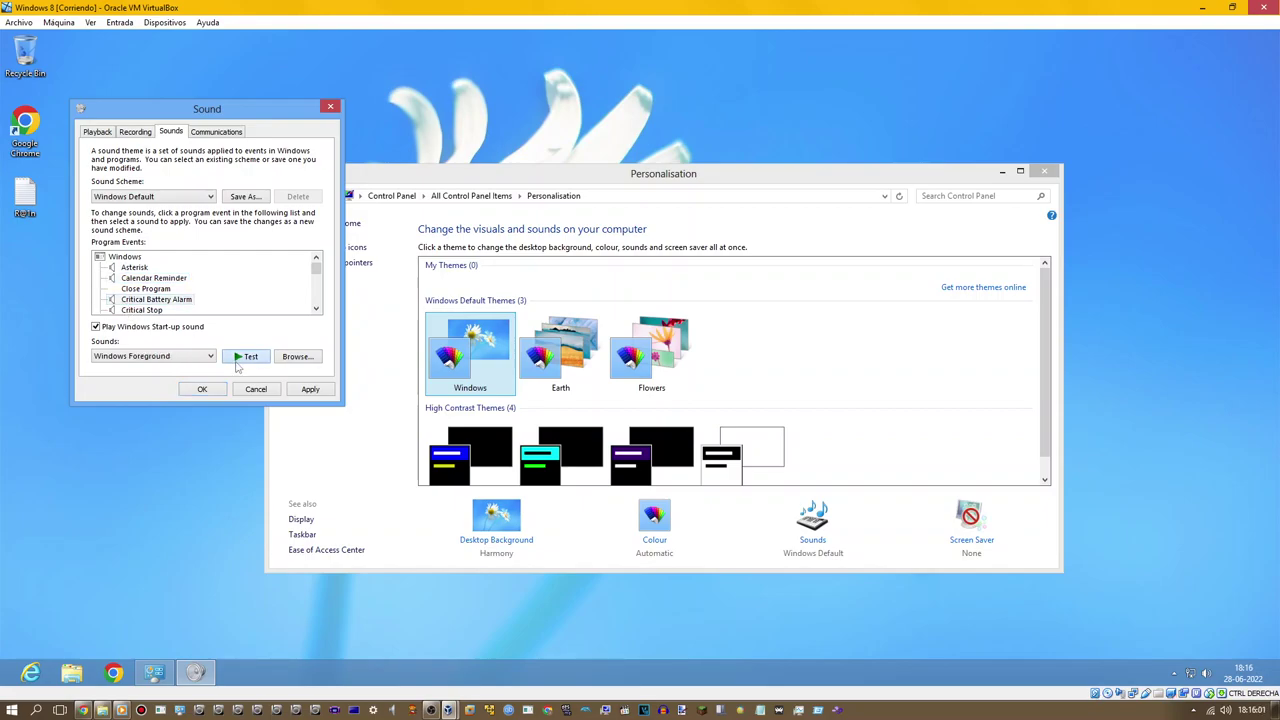
Step: Preview the Critical Stop, Default Beep, Desktop Mail Notification, Device Connect and Device Disconnect sounds
left_click(135, 311)
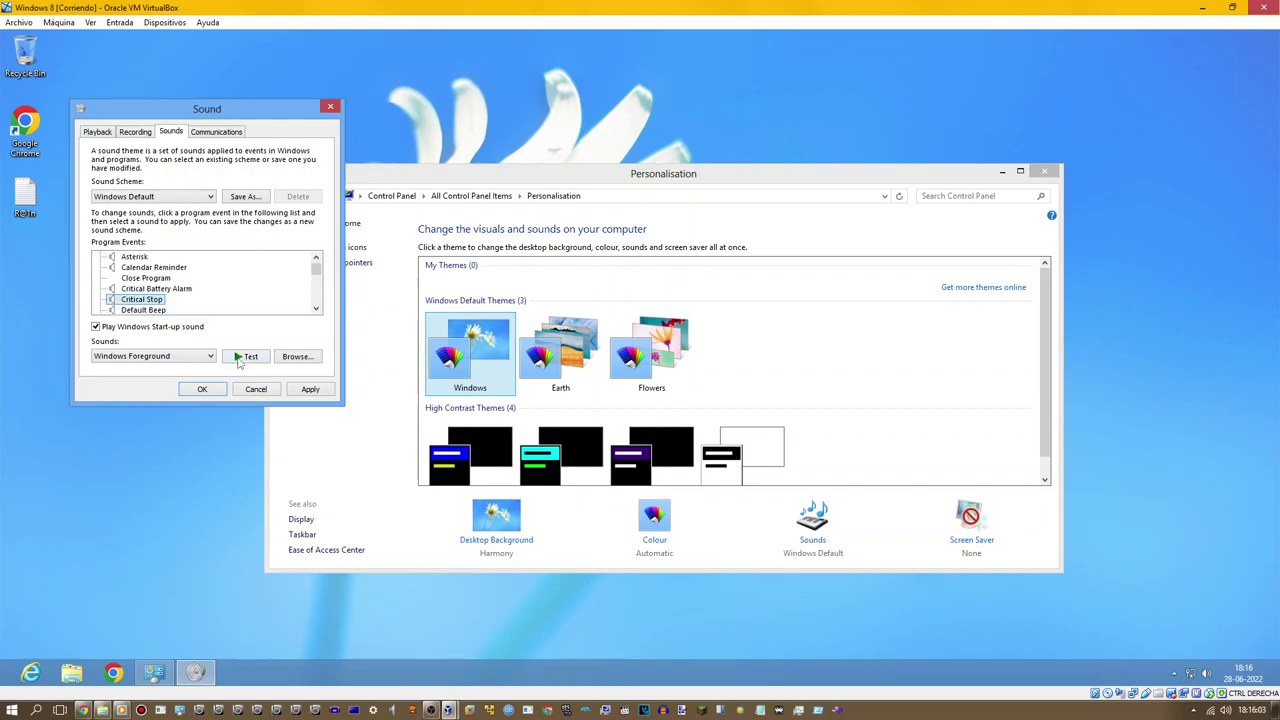
left_click(143, 310)
left_click(235, 362)
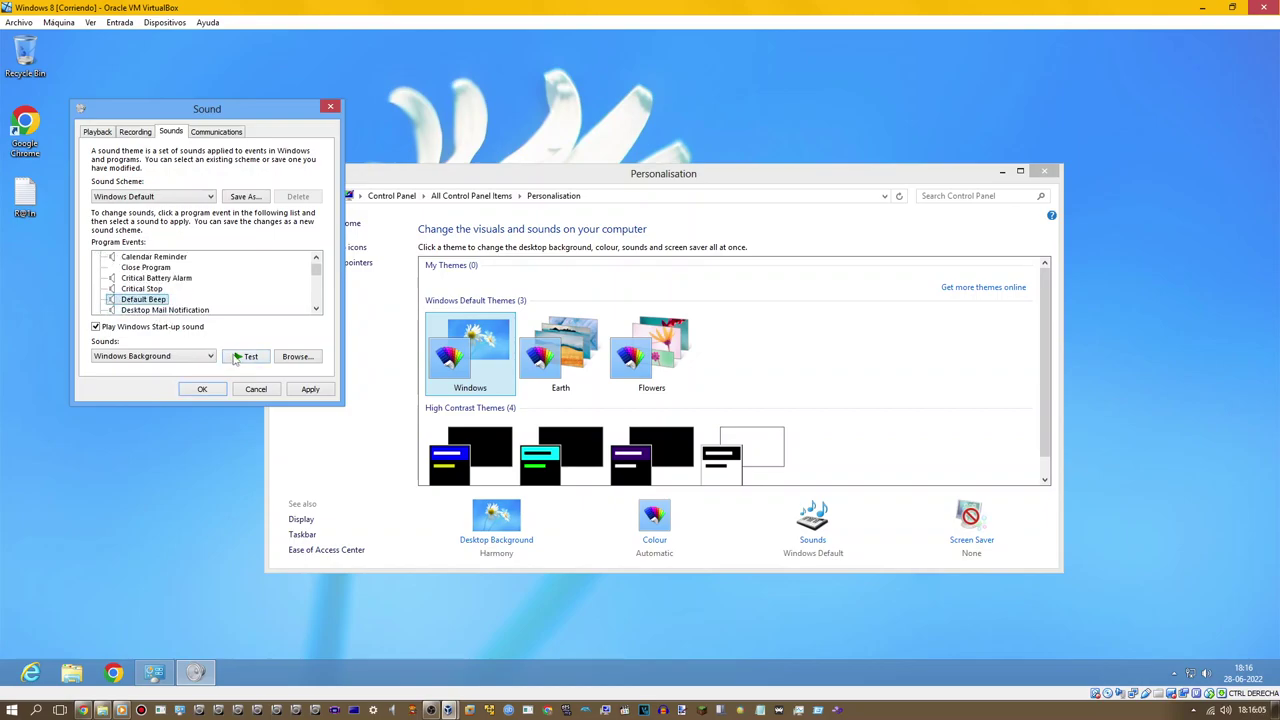
left_click(180, 310)
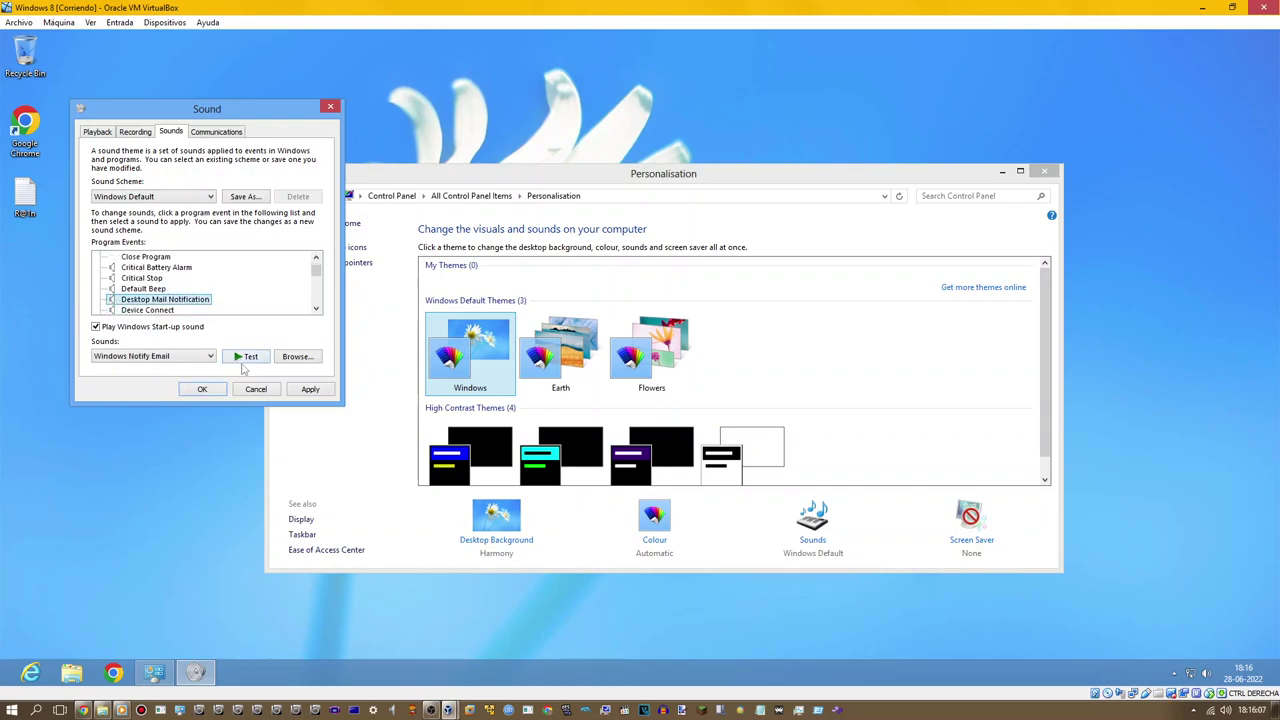
left_click(147, 310)
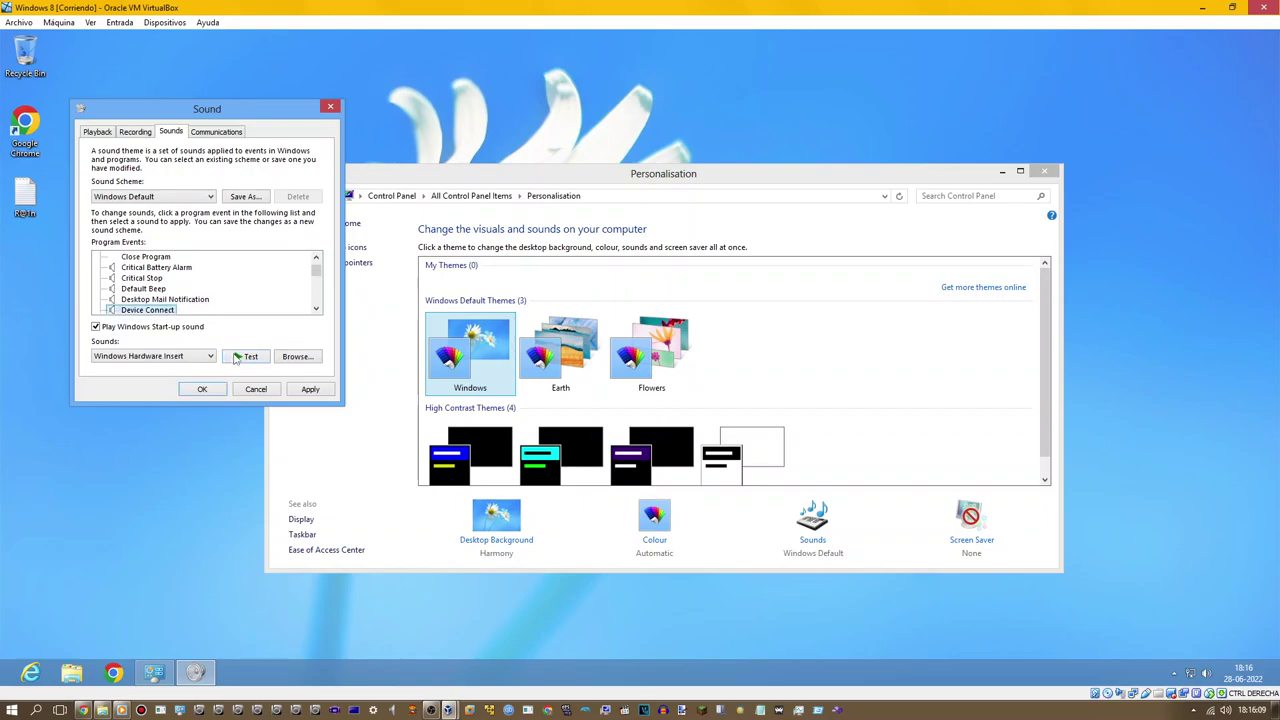
left_click(152, 310)
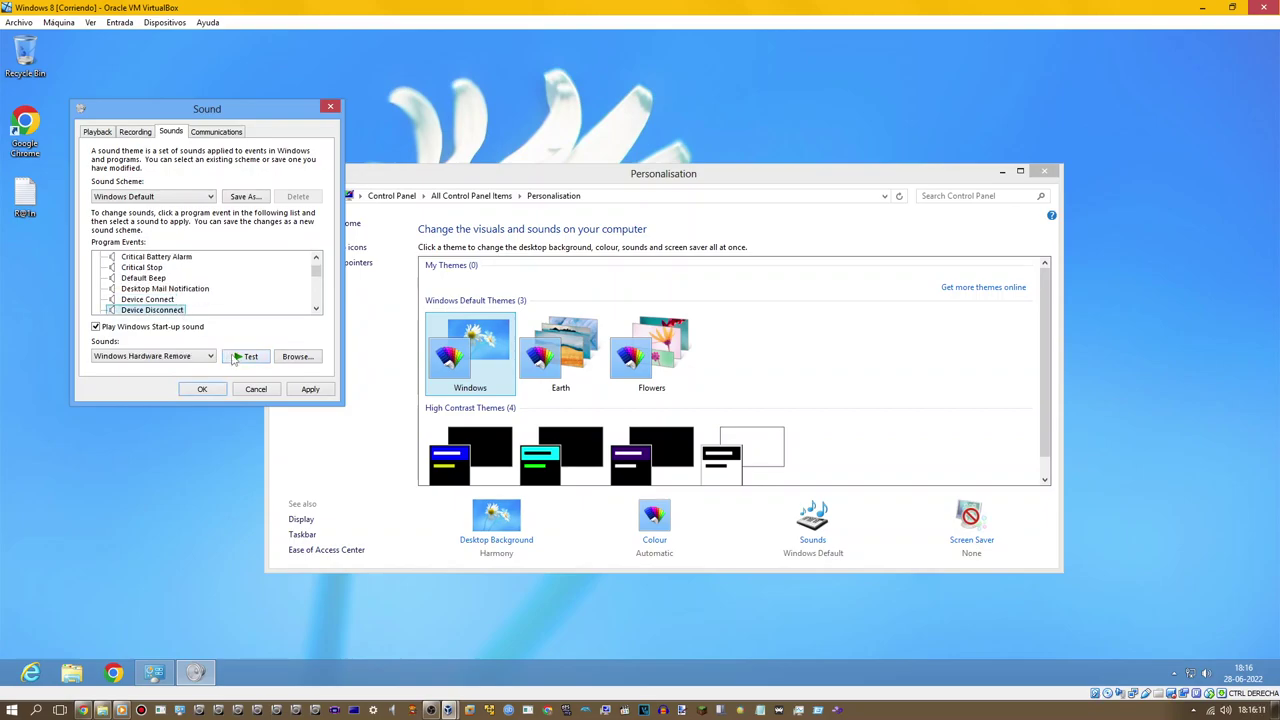
Step: Preview the Device Failed to Connect, Exclamation, Instant Message Notification and Low Battery Alarm sounds
left_click(181, 312)
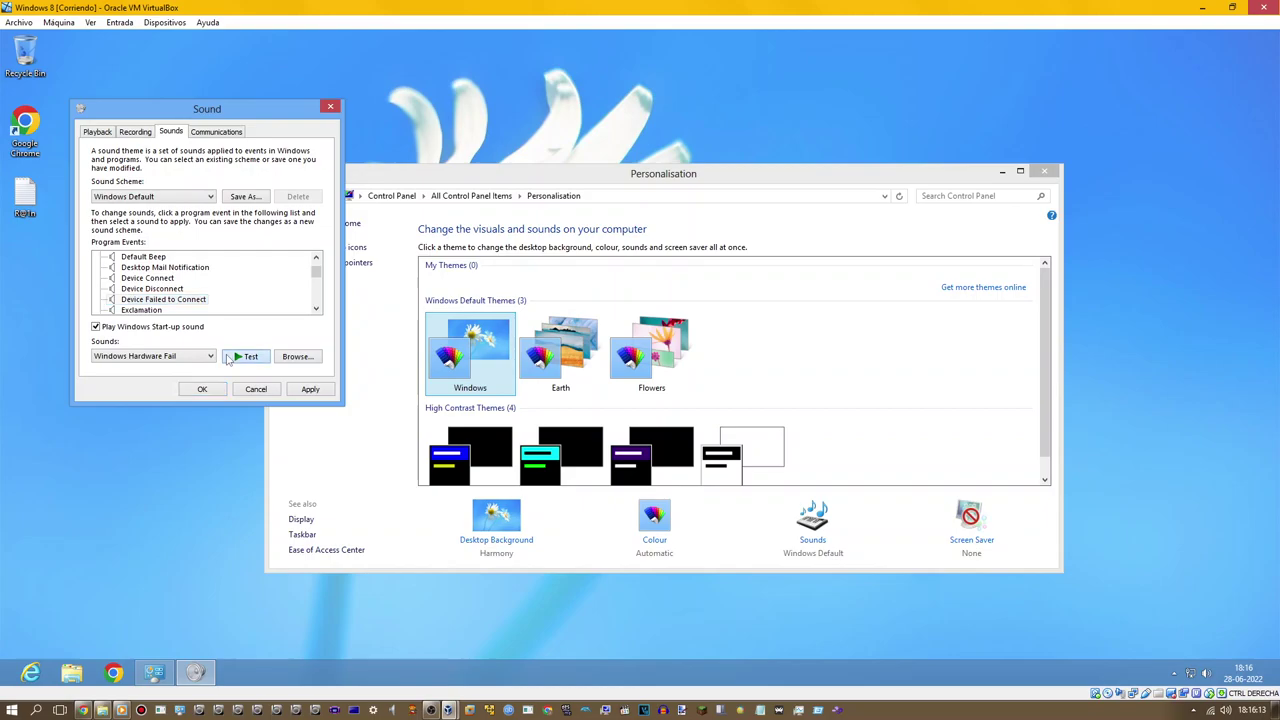
left_click(157, 311)
left_click(160, 310)
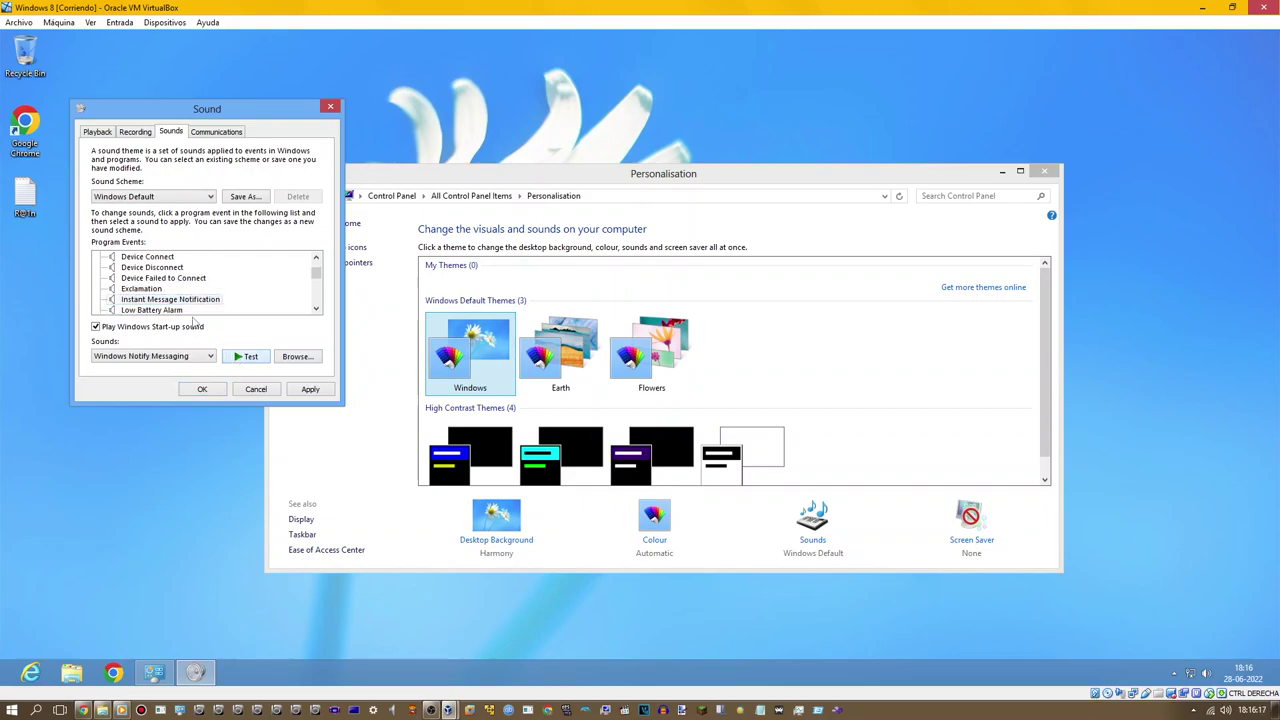
left_click(178, 311)
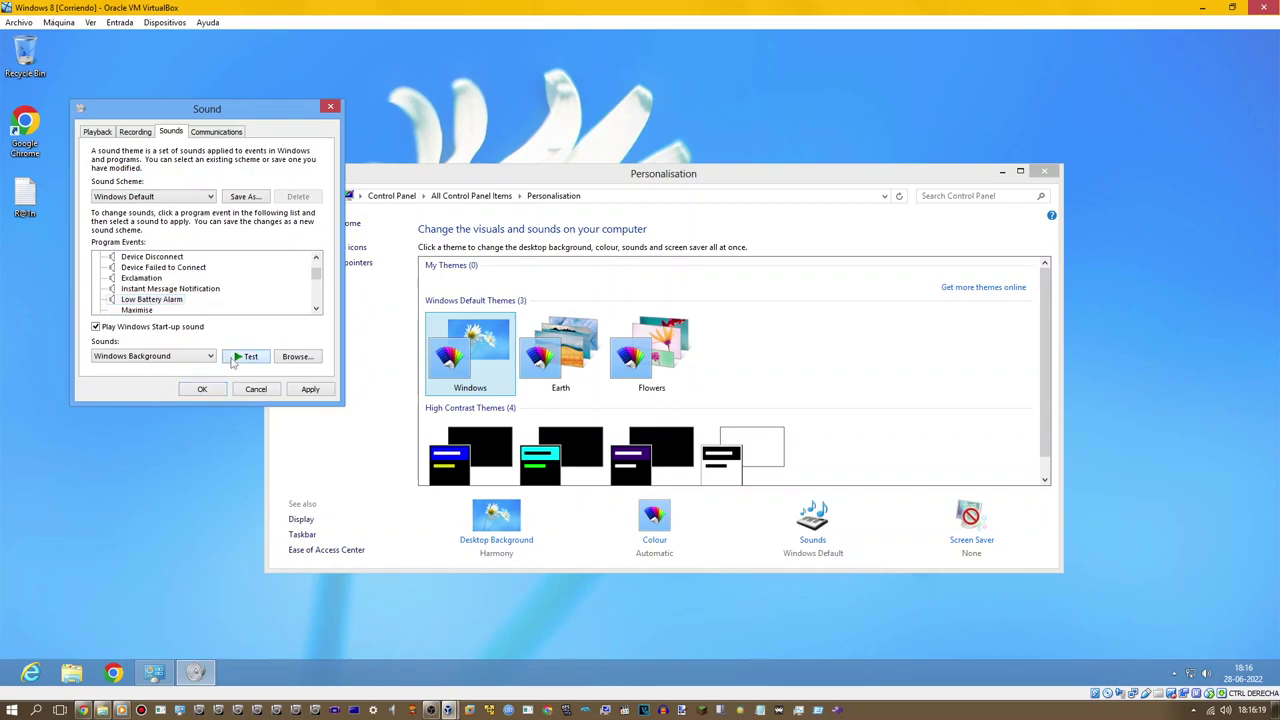
Step: Preview the sound assigned to the Message Nudge event further down the program events
left_click(316, 309)
left_click(316, 309)
left_click(316, 309)
left_click(316, 309)
left_click(316, 309)
left_click(316, 309)
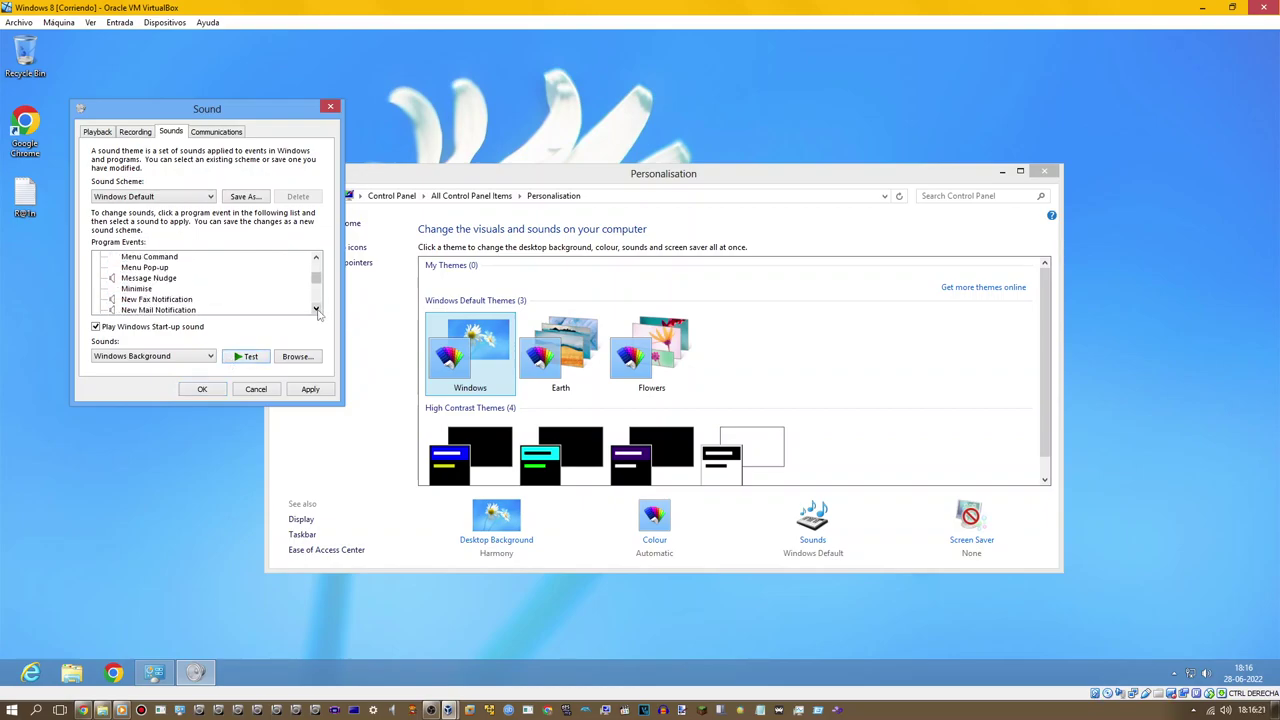
left_click(155, 278)
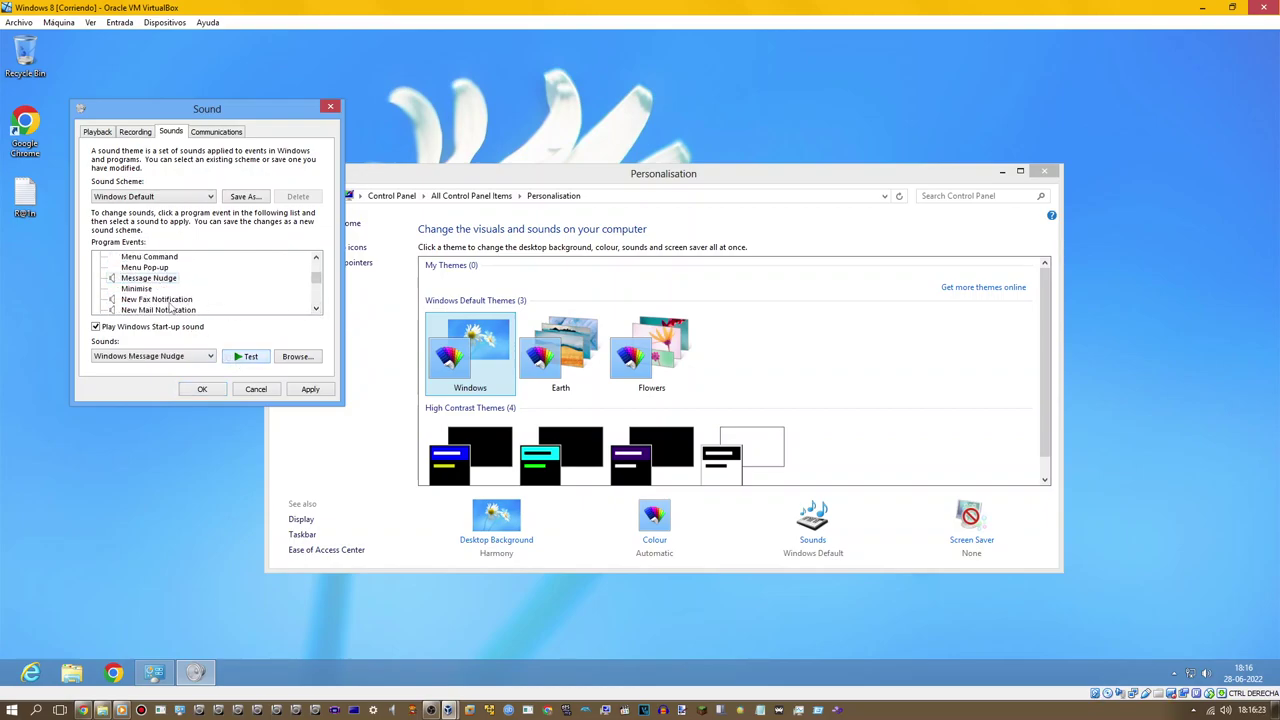
Step: Preview the New Fax Notification, New Mail Notification and New Text Message Notification sounds
left_click(160, 300)
left_click(240, 356)
left_click(172, 311)
left_click(227, 358)
left_click(208, 310)
left_click(236, 358)
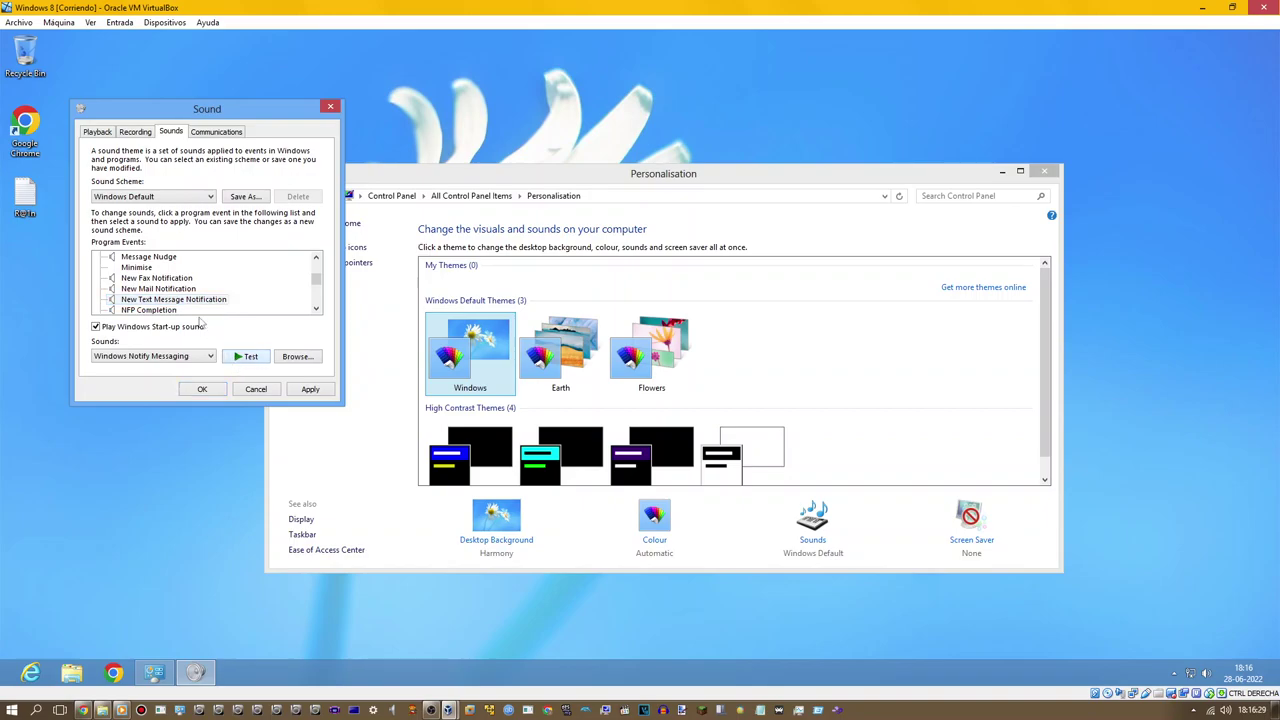
Step: Preview the sounds of the NFP Completion, NFP Connection and Notification events
left_click(162, 311)
left_click(162, 311)
left_click(250, 357)
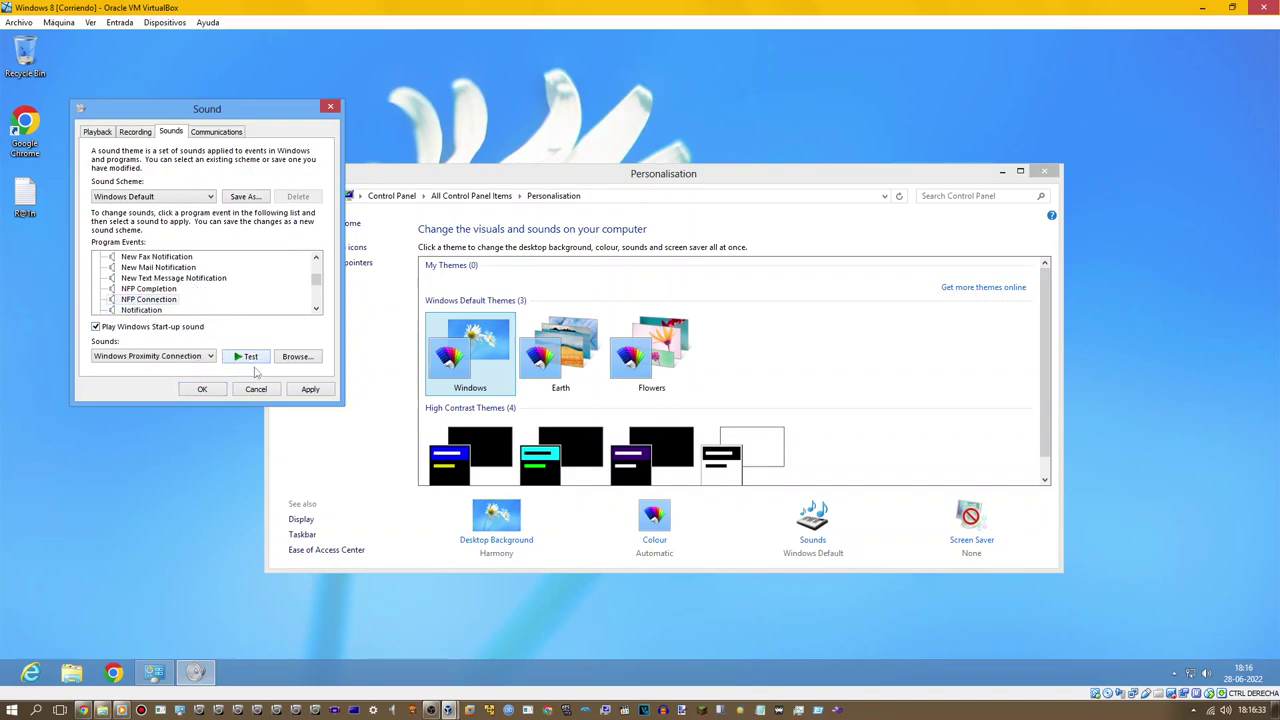
left_click(163, 310)
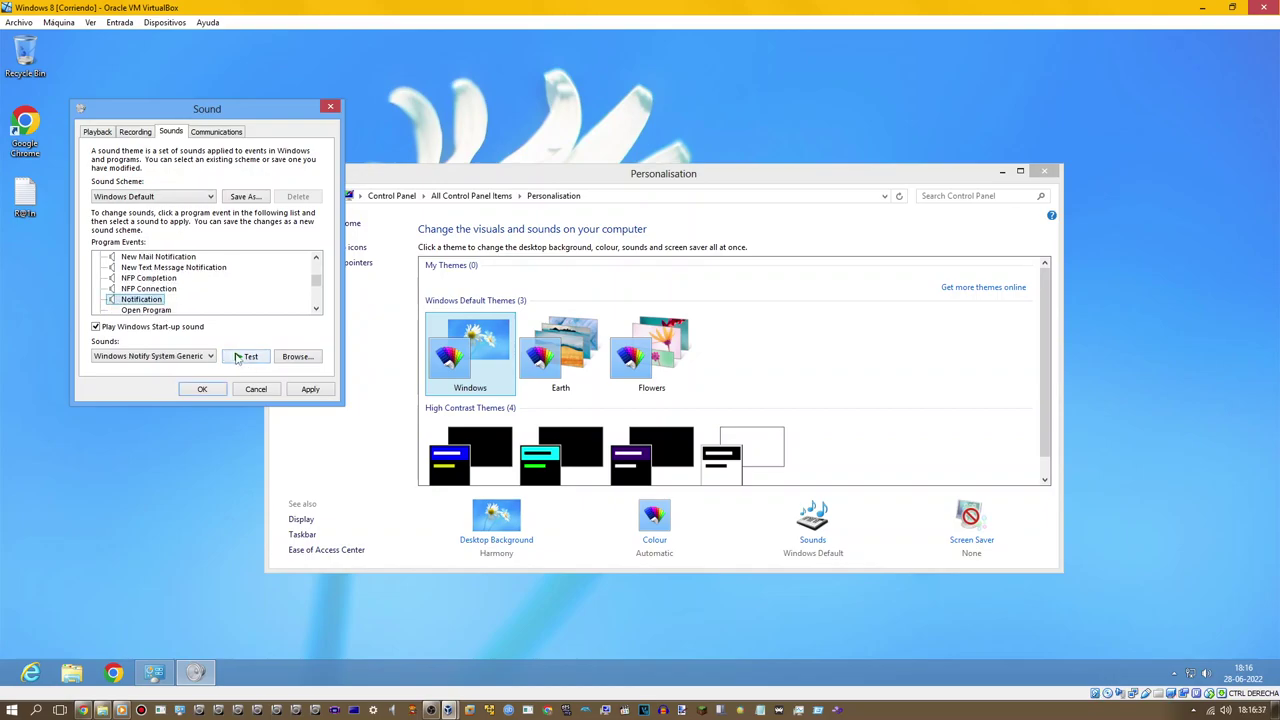
left_click(237, 358)
Step: Preview the System Notification and Windows User Account Control sounds further down the program events
left_click(316, 310)
left_click(316, 310)
left_click(316, 310)
left_click(316, 310)
left_click(316, 310)
left_click(316, 310)
left_click(316, 310)
left_click(316, 310)
left_click(316, 310)
left_click(316, 310)
left_click(132, 289)
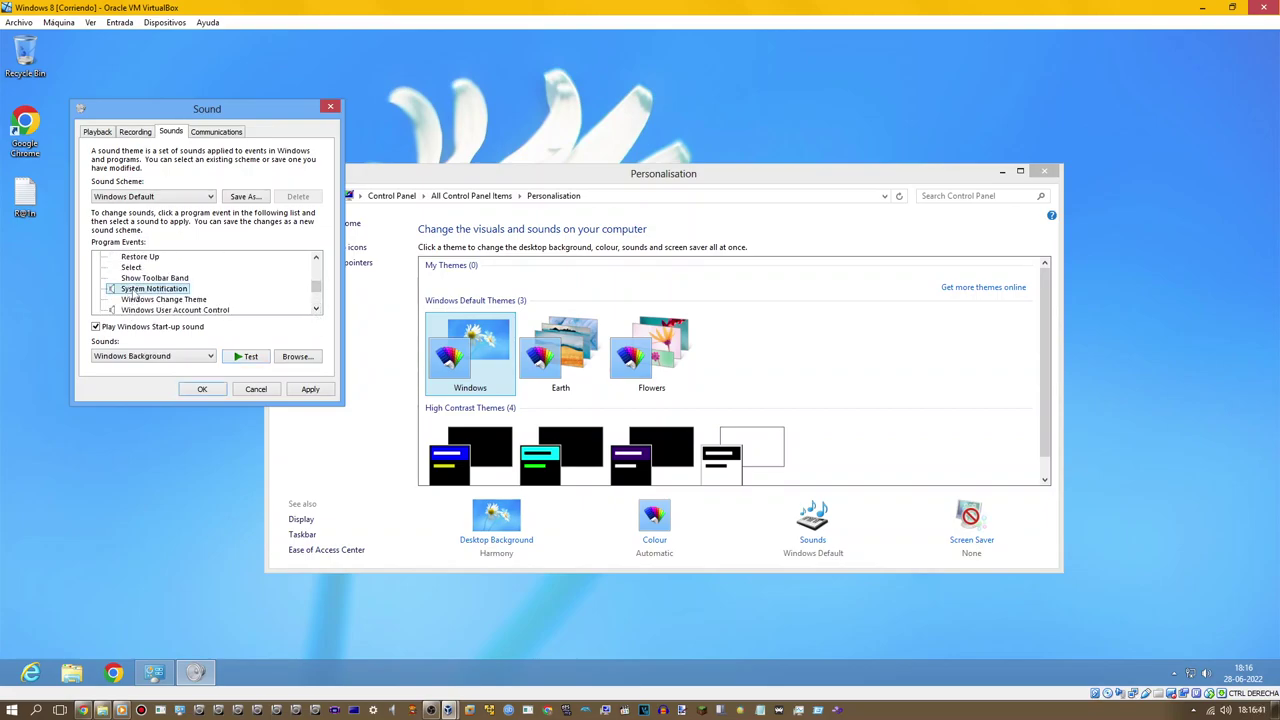
left_click(245, 357)
left_click(192, 311)
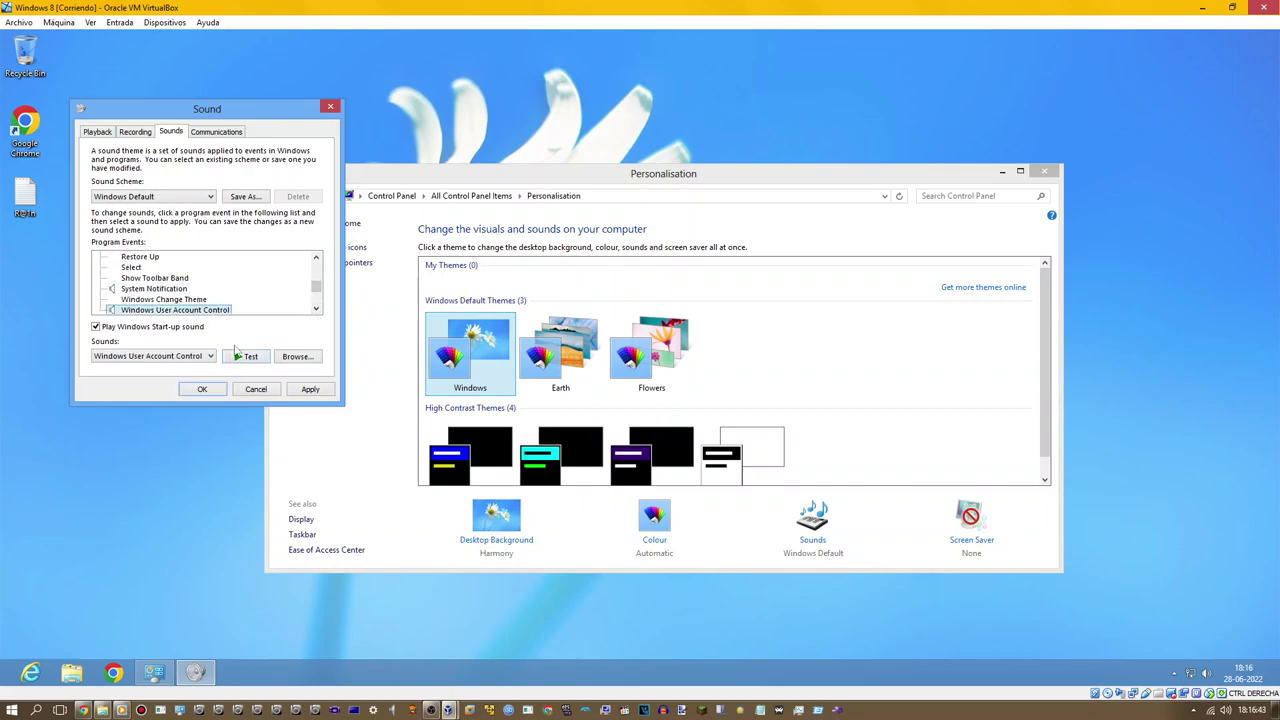
Step: Preview the File Explorer event sounds, including Blocked Pop-up Window and Feed Discovered
left_click(316, 310)
left_click(316, 310)
left_click(316, 310)
left_click(316, 310)
left_click(316, 310)
left_click(174, 268)
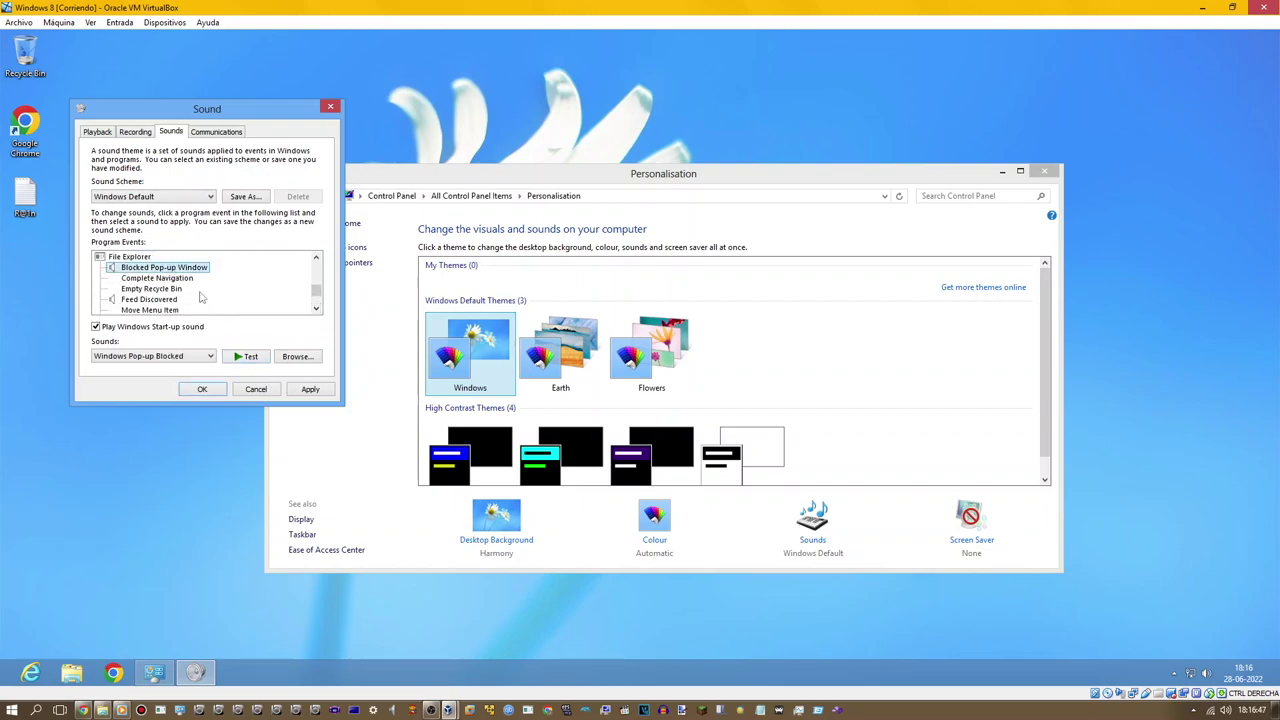
left_click(176, 300)
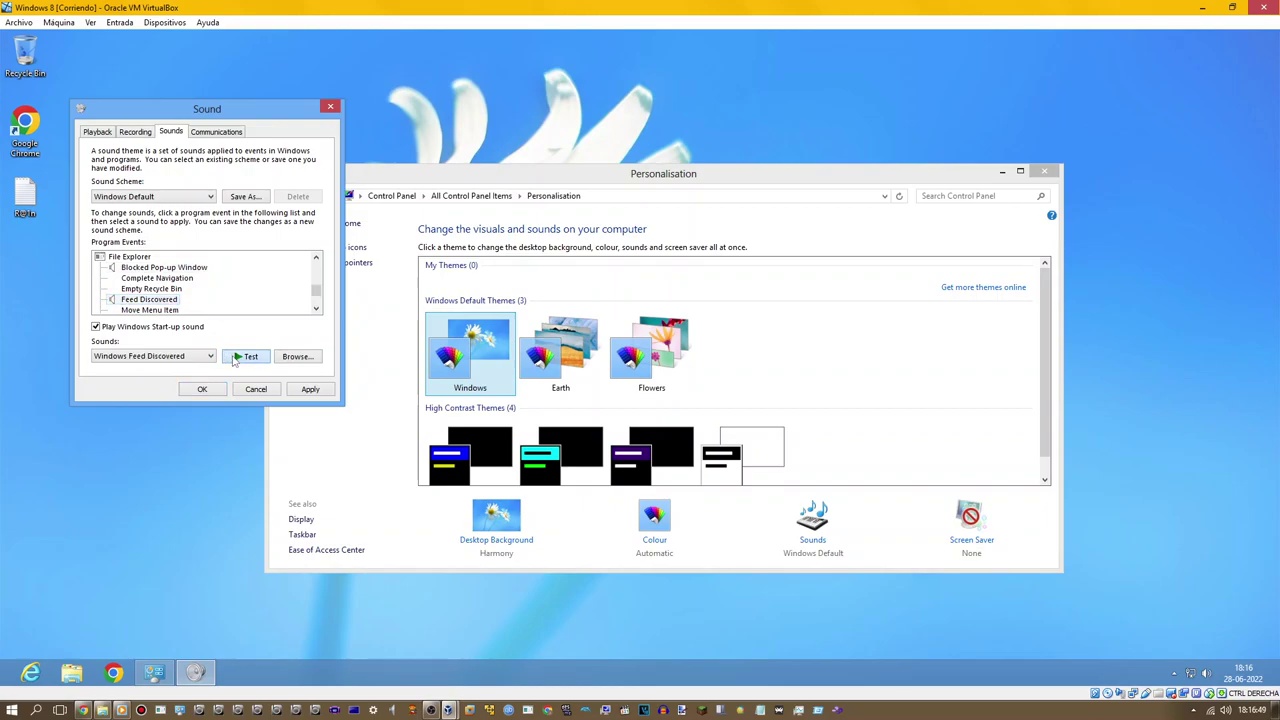
left_click(316, 310)
left_click(316, 310)
left_click(316, 310)
left_click(316, 310)
left_click(166, 279)
left_click(254, 357)
Step: Preview the Disambiguation Numbers, Disambiguation Panel and Misrecognition sounds of Windows Speech Recognition
left_click(316, 310)
left_click(316, 310)
left_click(316, 310)
left_click(165, 288)
left_click(247, 357)
left_click(170, 300)
left_click(245, 360)
left_click(137, 310)
left_click(245, 360)
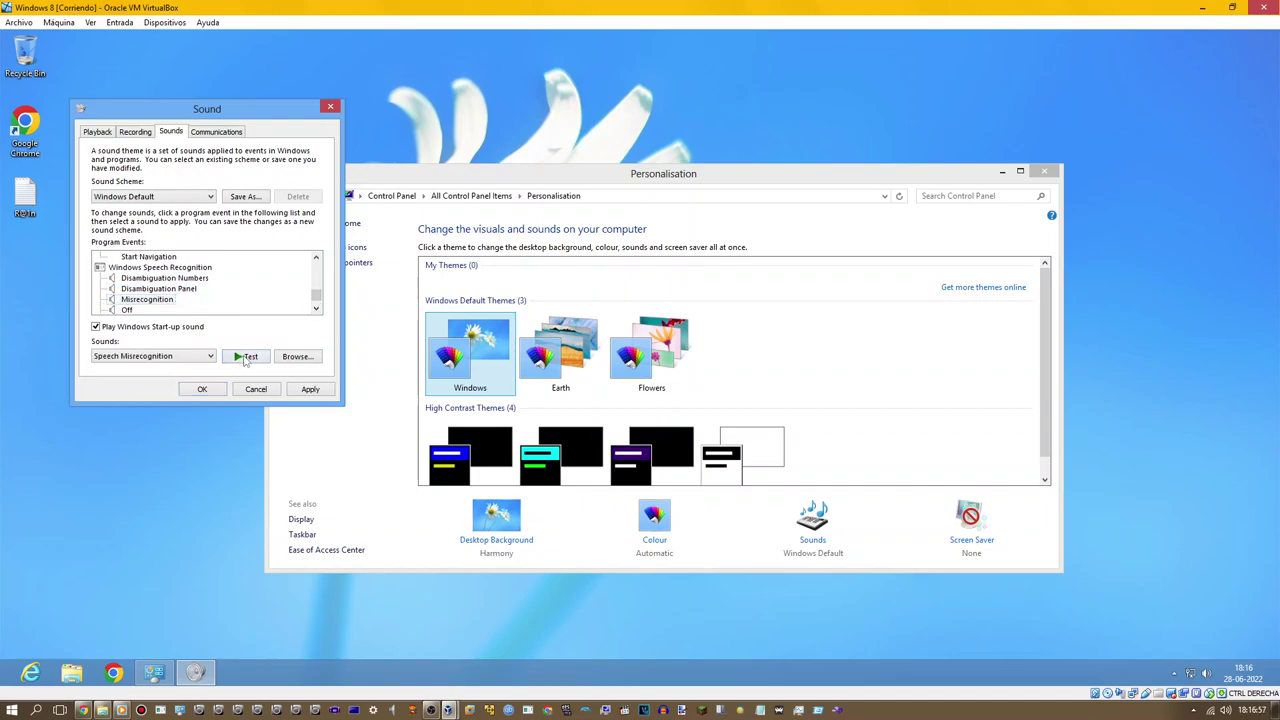
Step: Preview the Off, On and Sleep speech recognition sounds, and close the Sound and Personalisation windows without saving
left_click(124, 309)
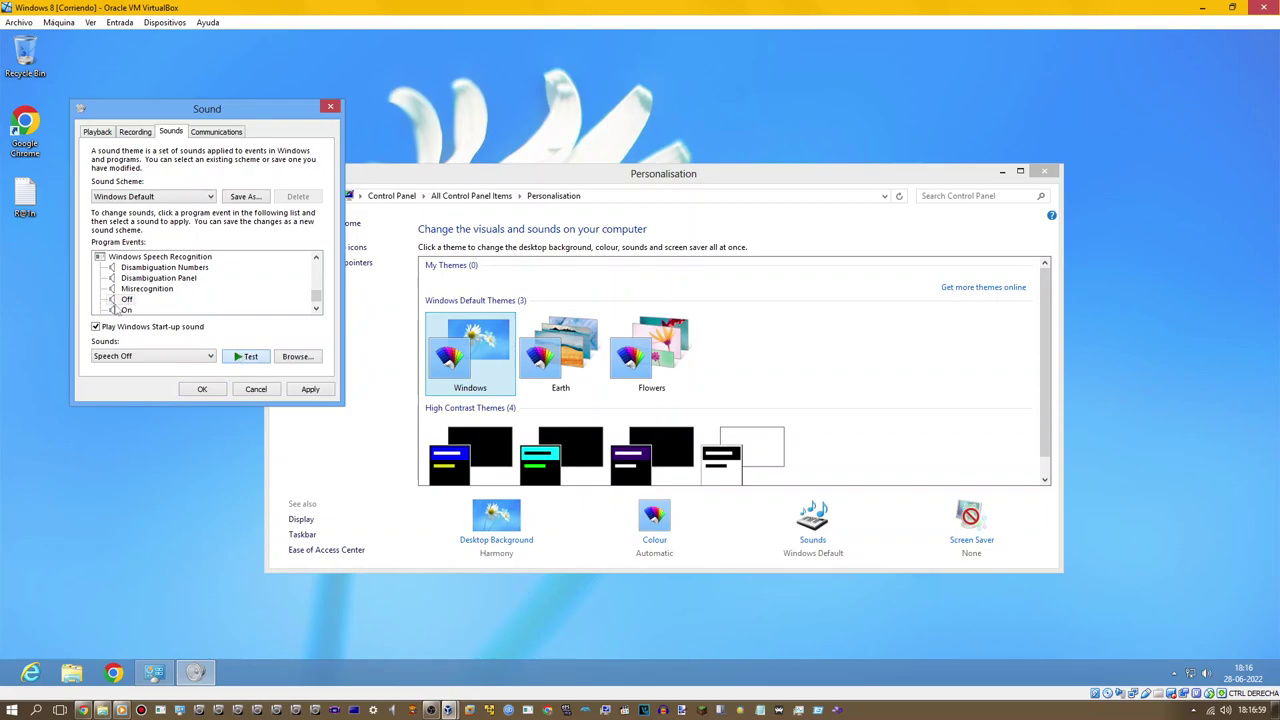
left_click(127, 310)
scroll(141, 314, "down", 1)
left_click(120, 310)
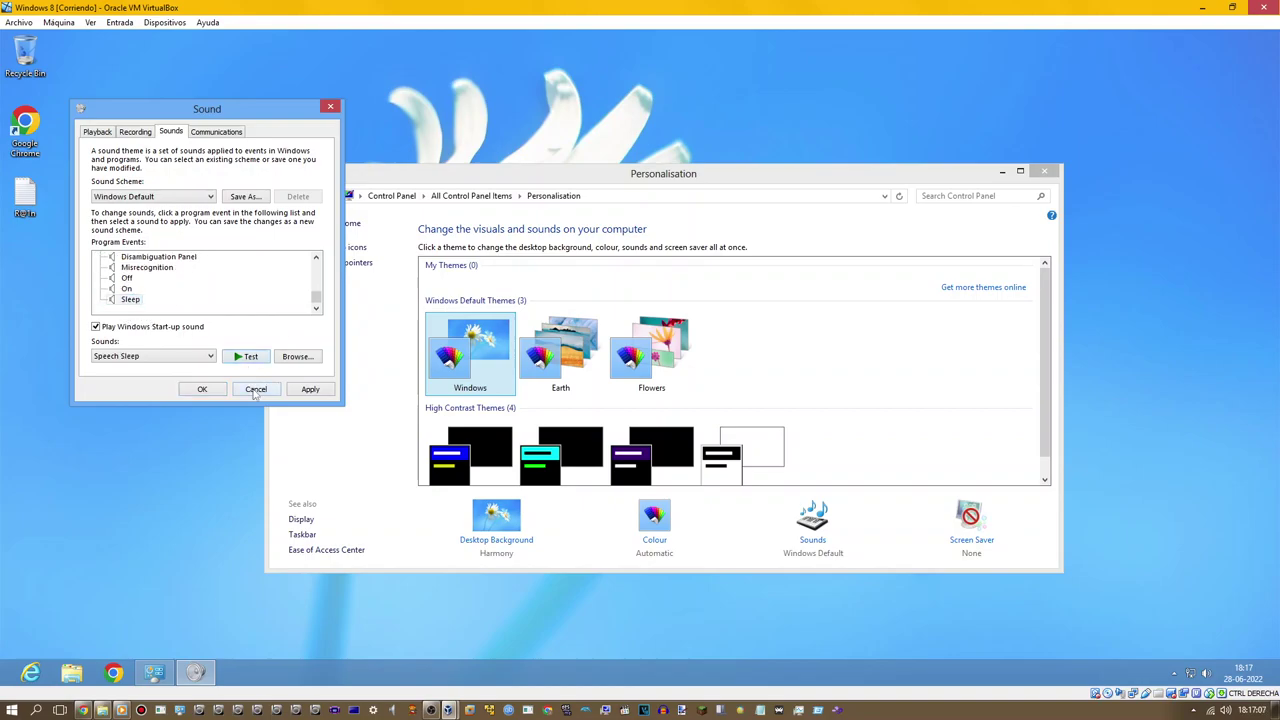
left_click(255, 389)
left_click(1043, 172)
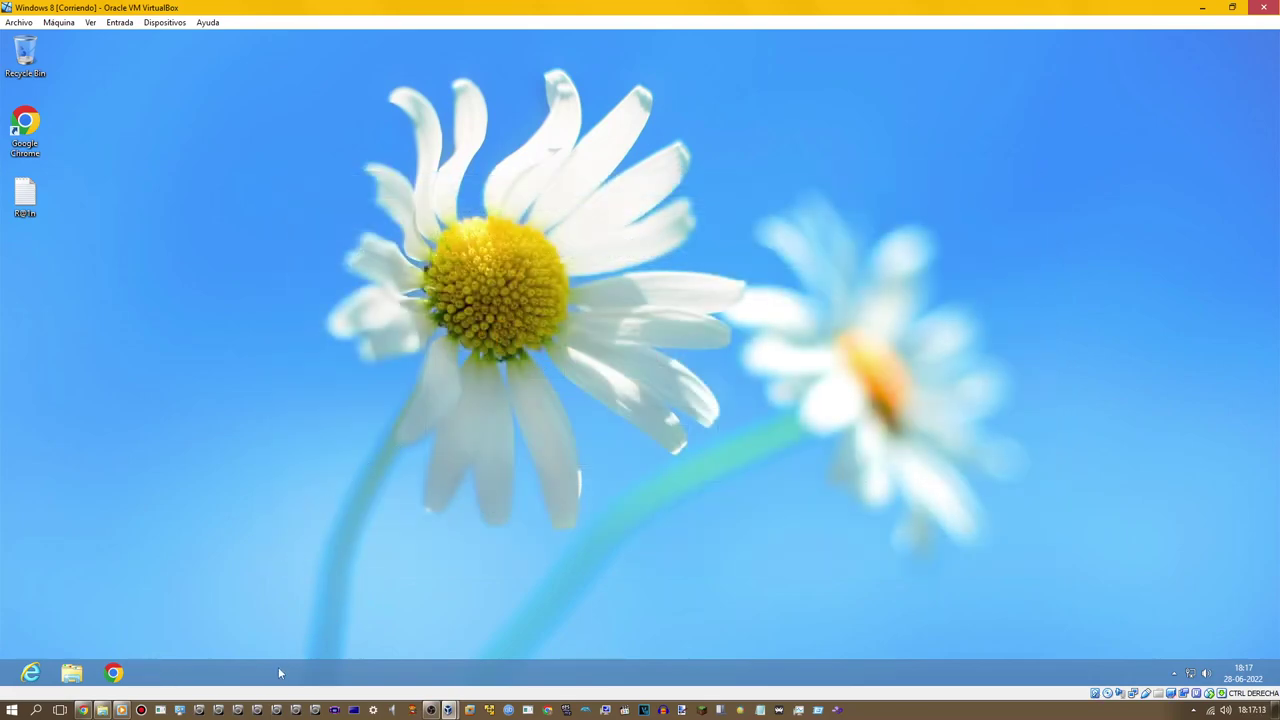
Step: Open and close the File Explorer Libraries window, and go to the Start screen
left_click(86, 667)
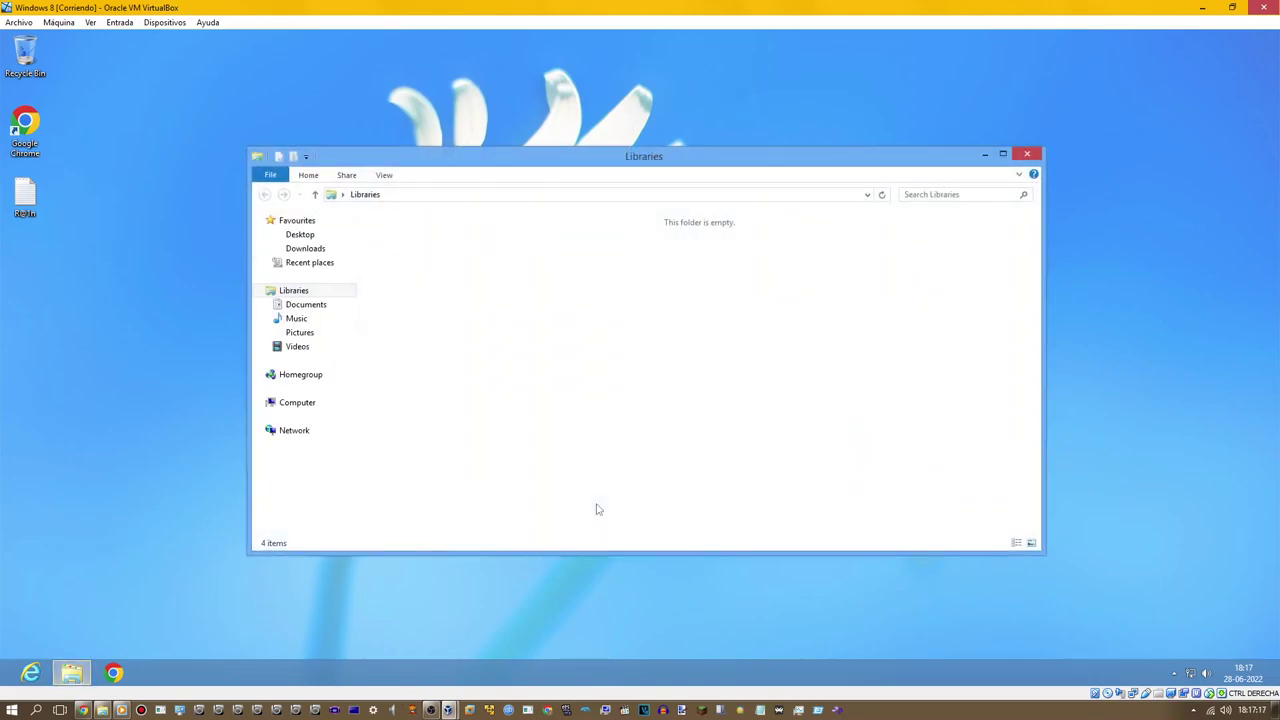
left_click(1026, 154)
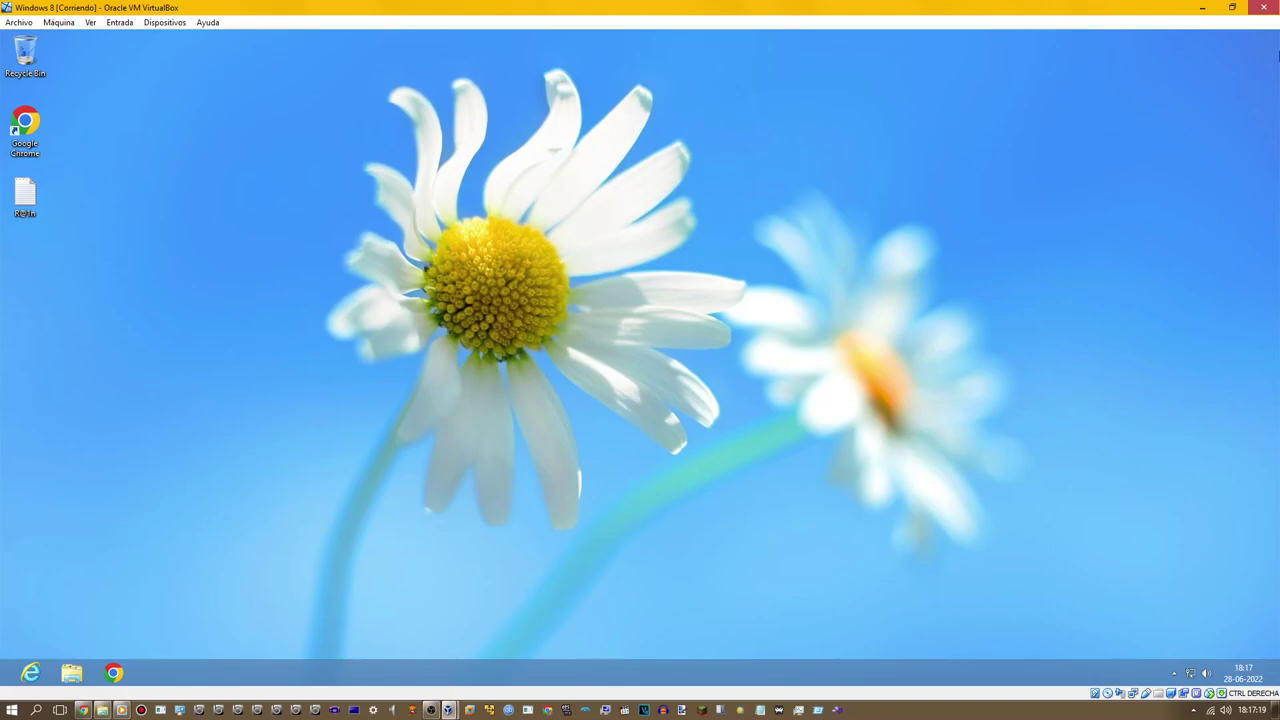
mouse_move(1278, 32)
left_click(1251, 349)
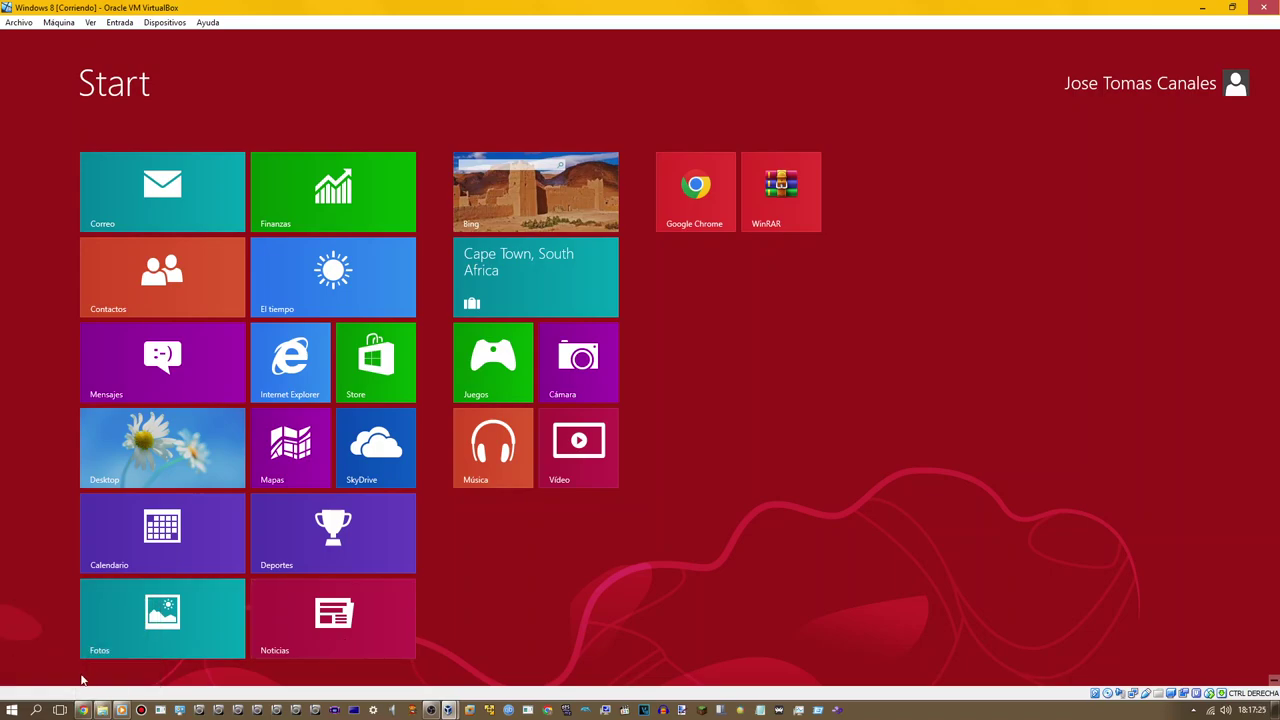
Step: Switch to the desktop and back to the Start screen, and zoom its tiles out and in again
left_click(4, 660)
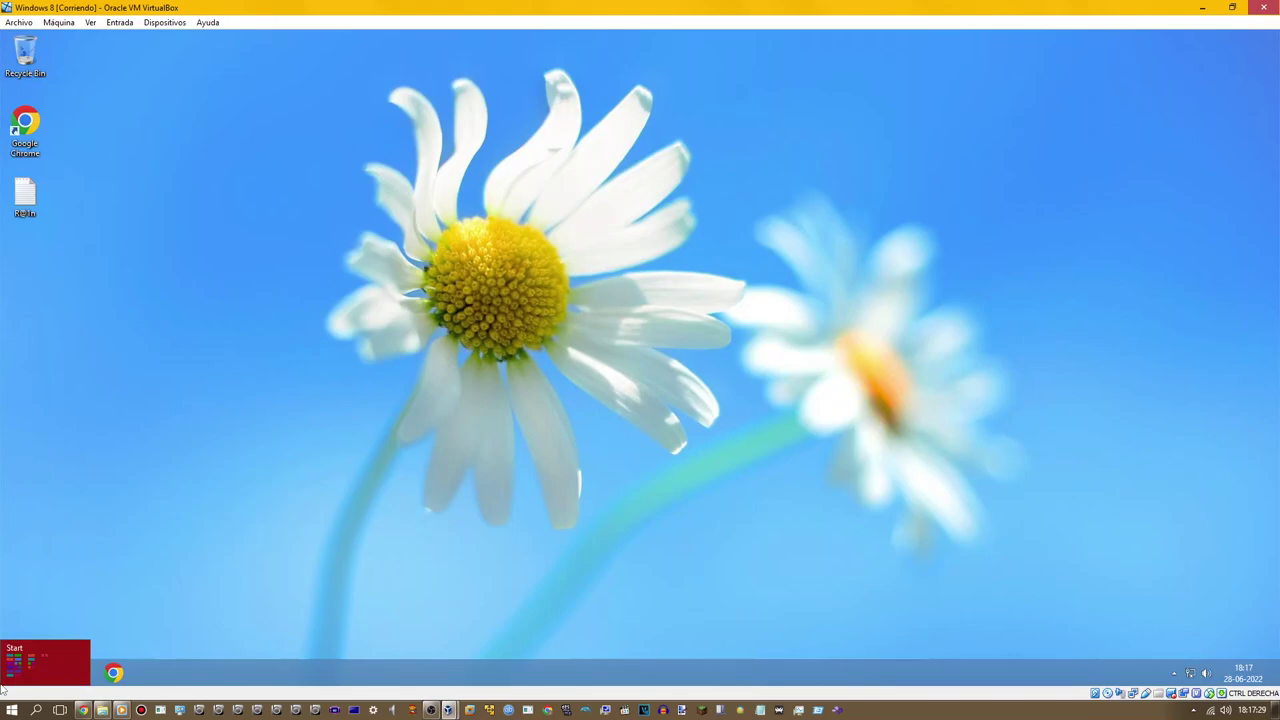
left_click(4, 684)
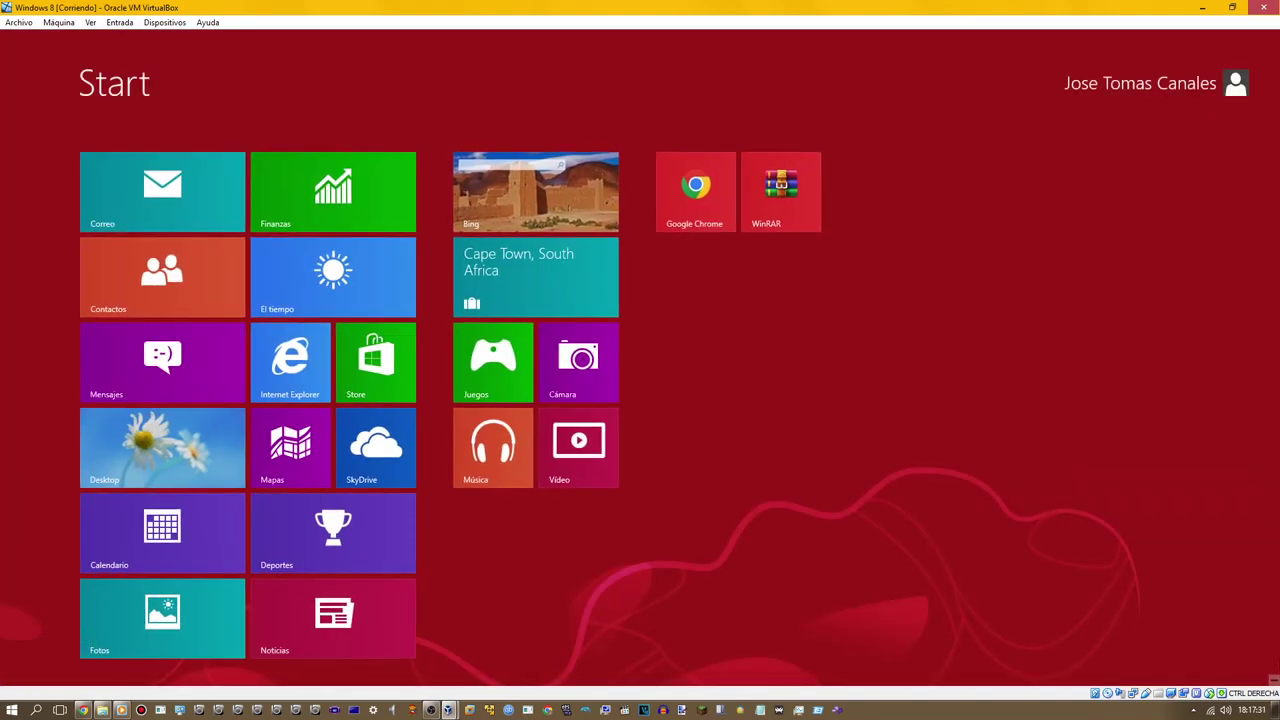
left_click(1274, 680)
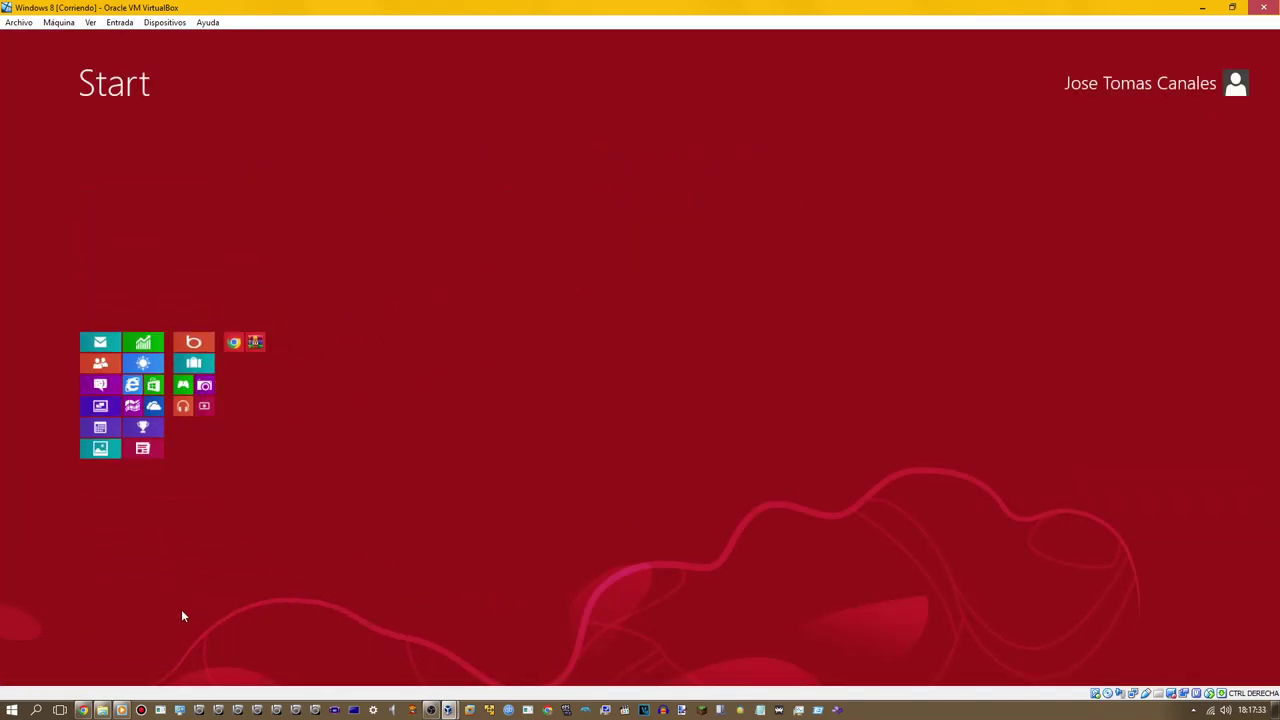
left_click(278, 566)
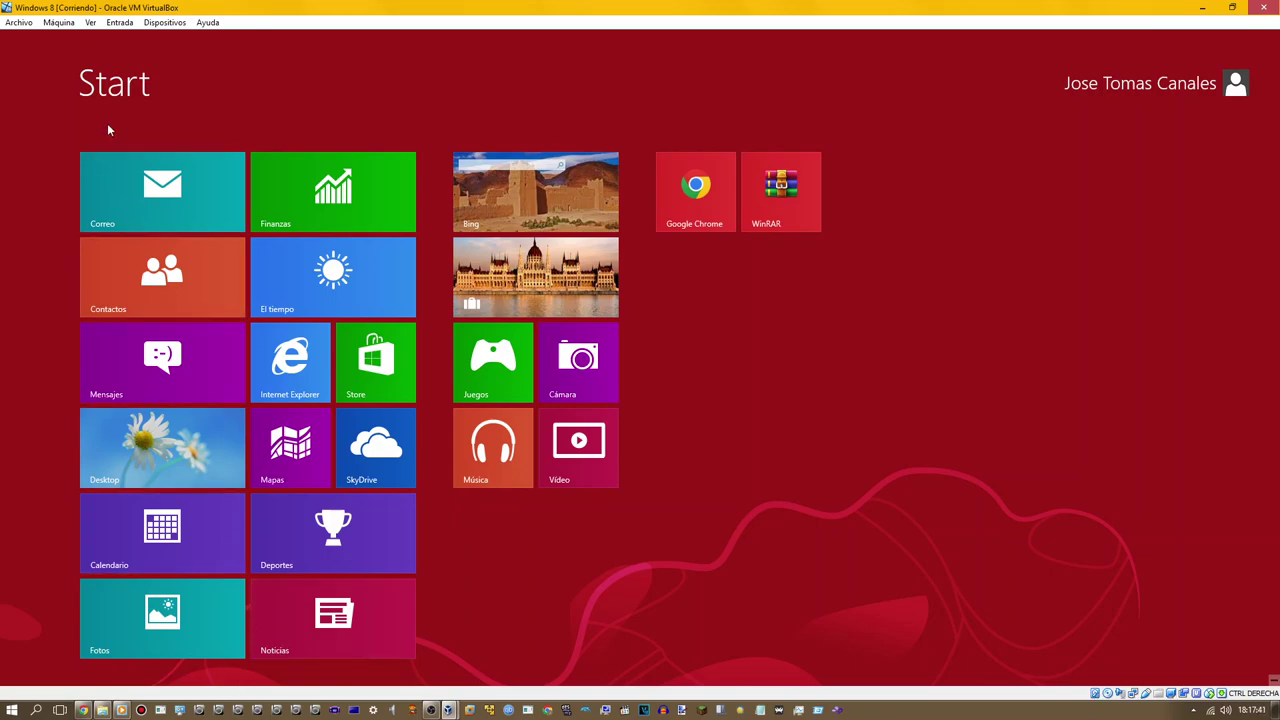
Step: Move the selection around the Start screen tiles in all directions
key("Down")
key("Down")
key("Down")
key("Down")
key("Down")
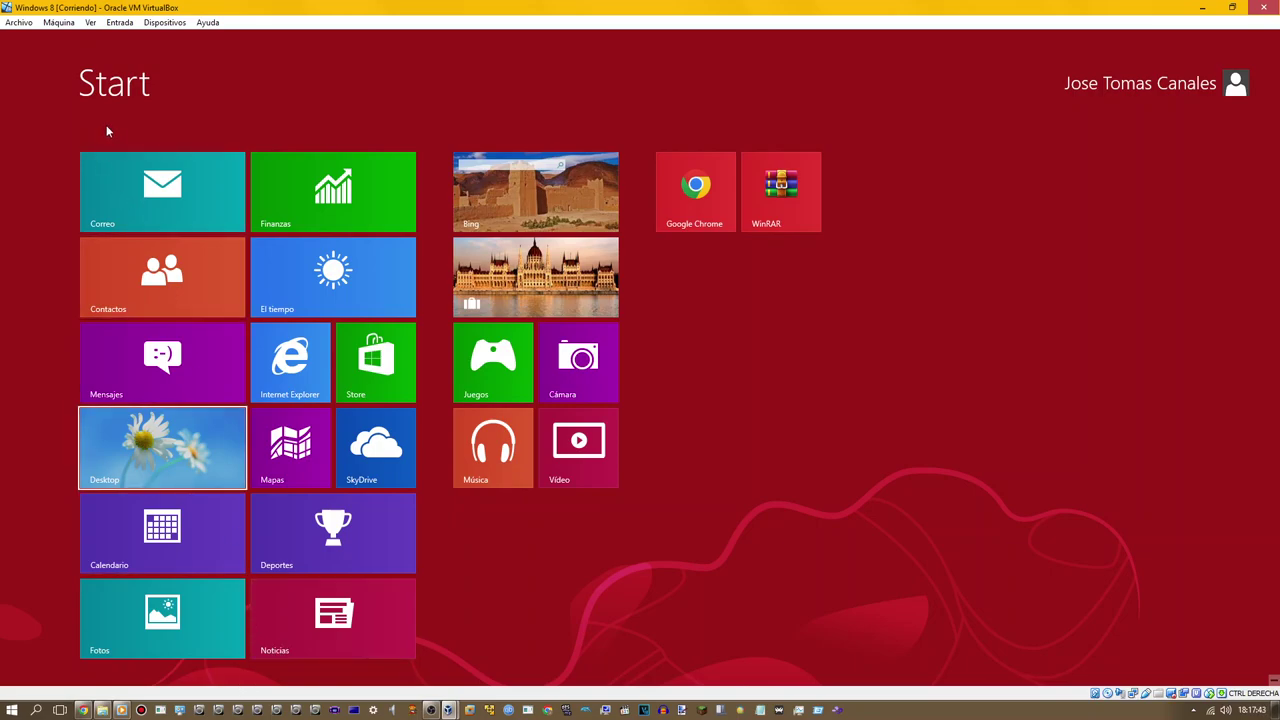
key("Right")
key("Right")
key("Right")
key("Left")
key("Left")
key("Left")
key("Left")
key("Up")
key("Up")
Step: Show the list of all apps and launch Windows Media Center from it
mouse_move(1268, 12)
left_click(1251, 220)
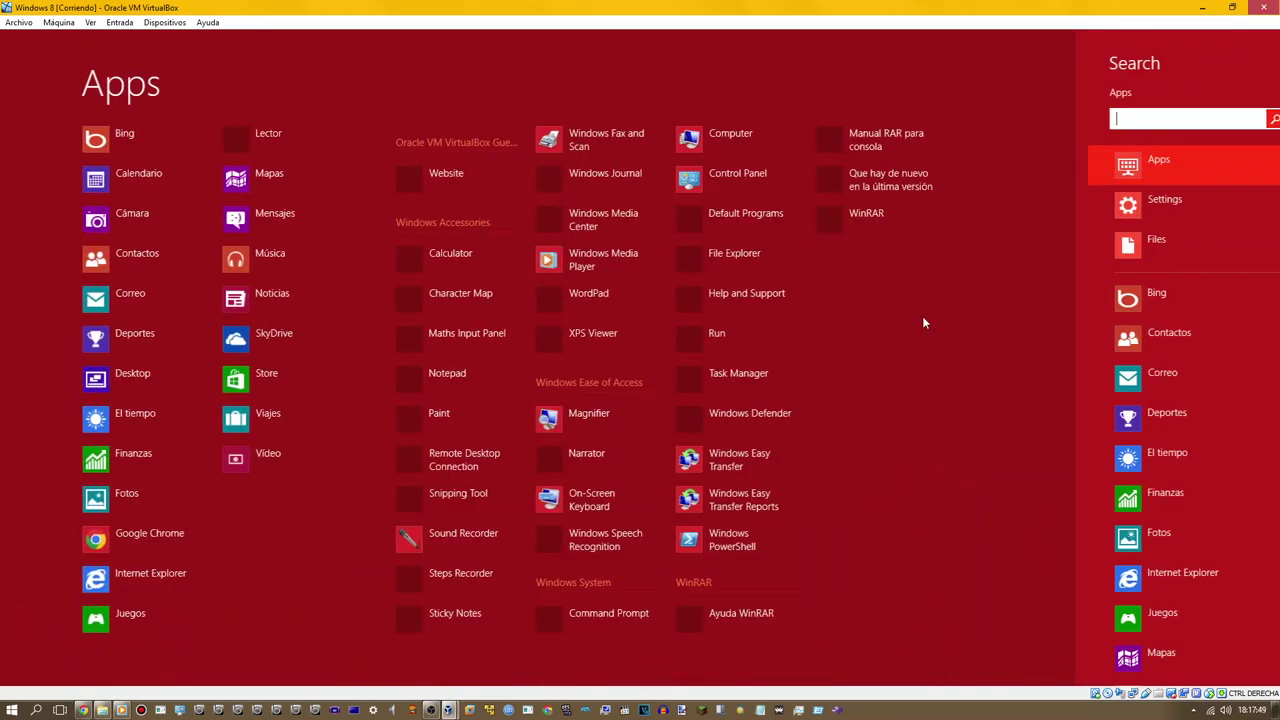
left_click(926, 384)
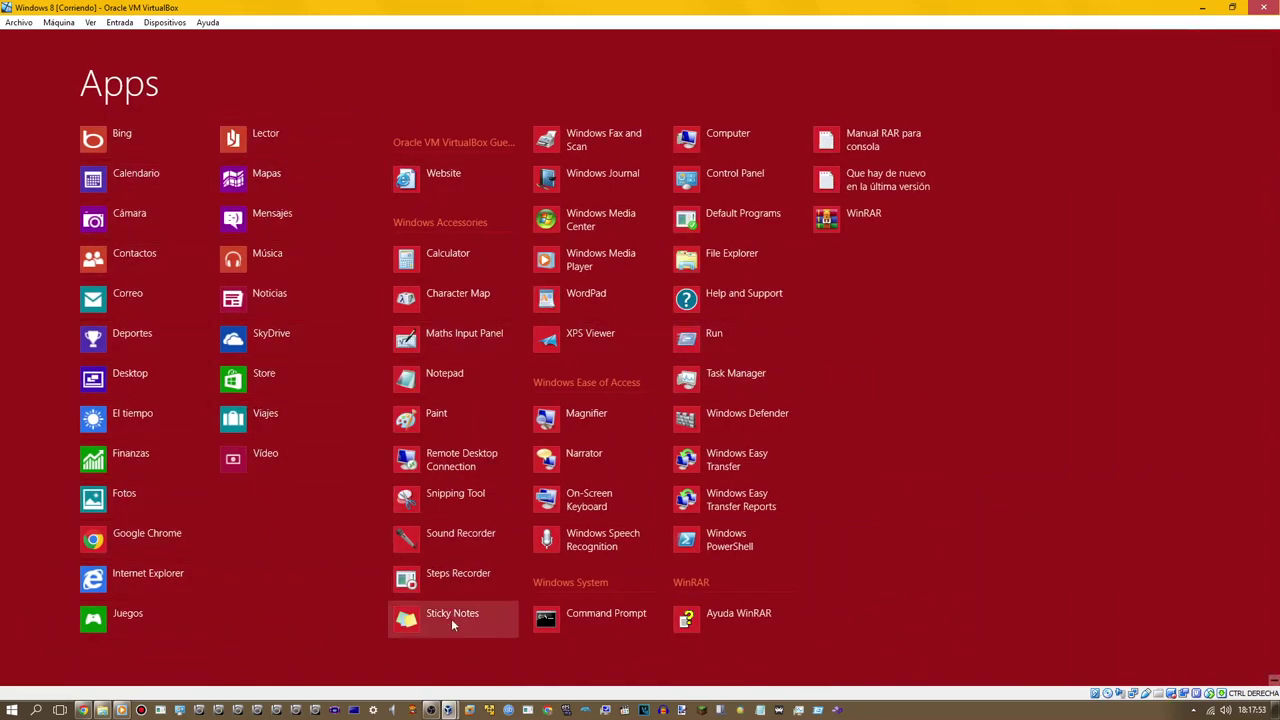
left_click(588, 226)
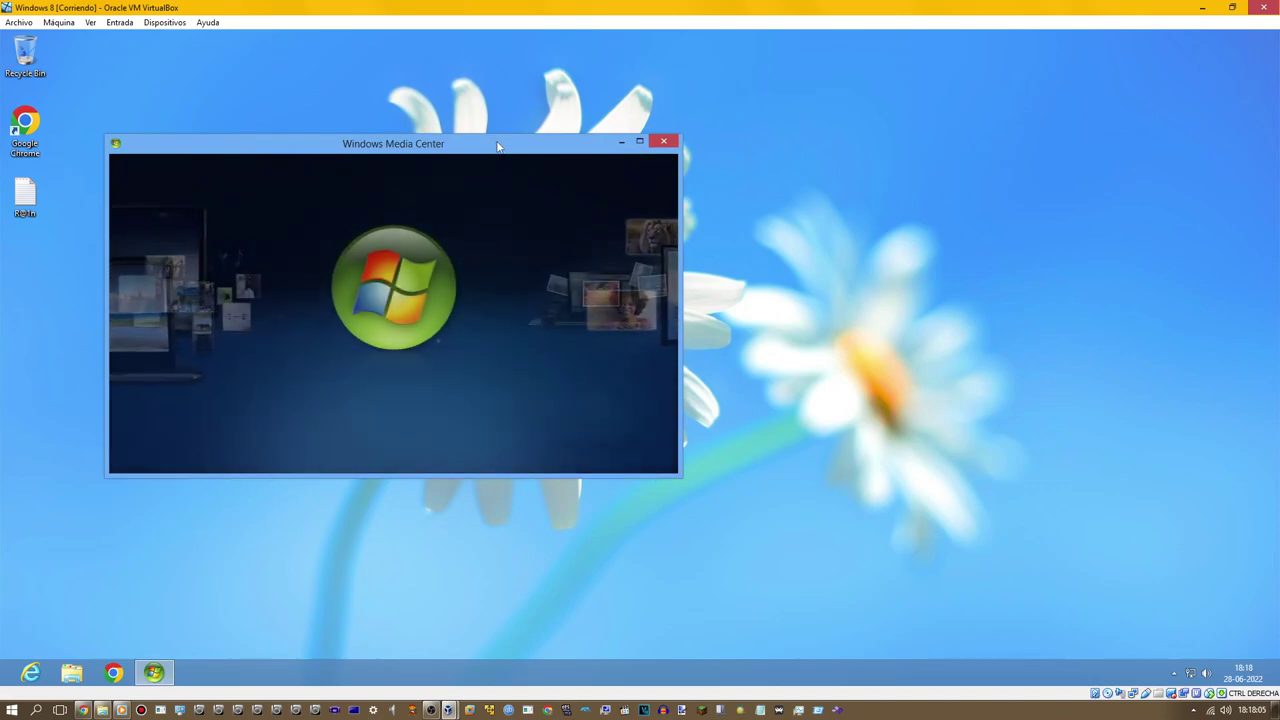
Step: Move the Windows Media Center window to the middle of the desktop and set it up with the Express option
left_click_drag(482, 151, 721, 169)
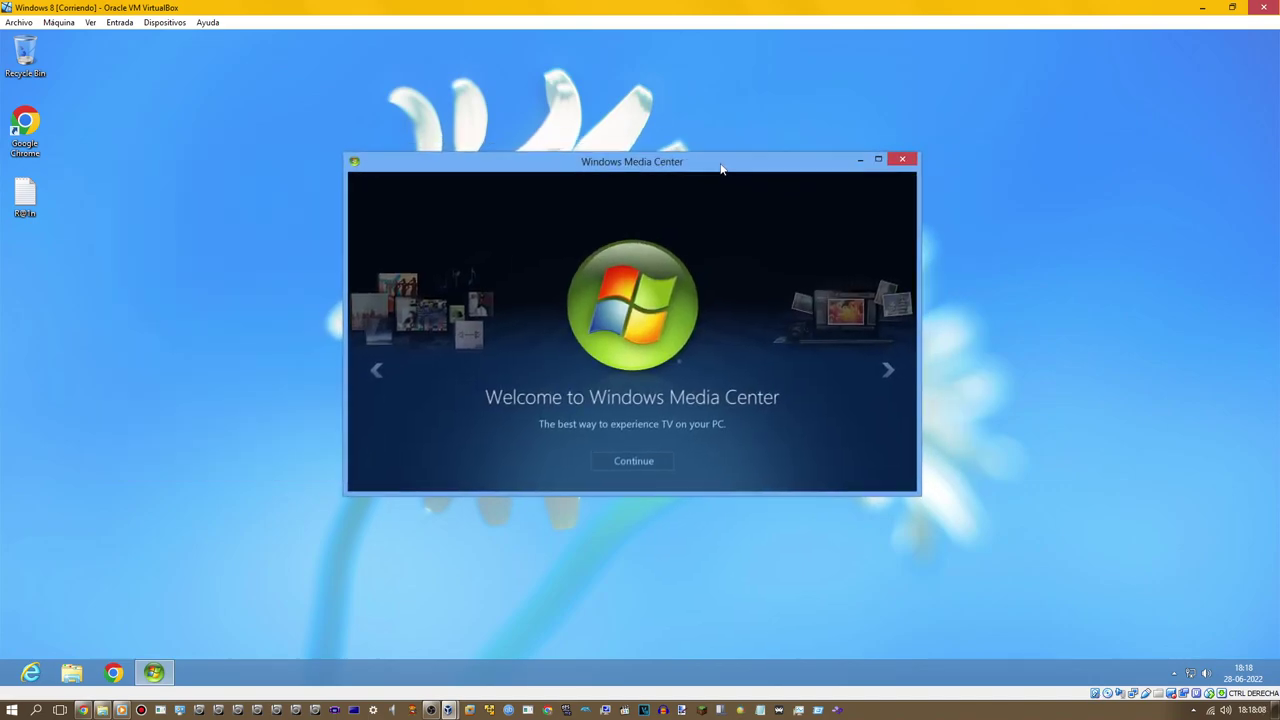
left_click(626, 458)
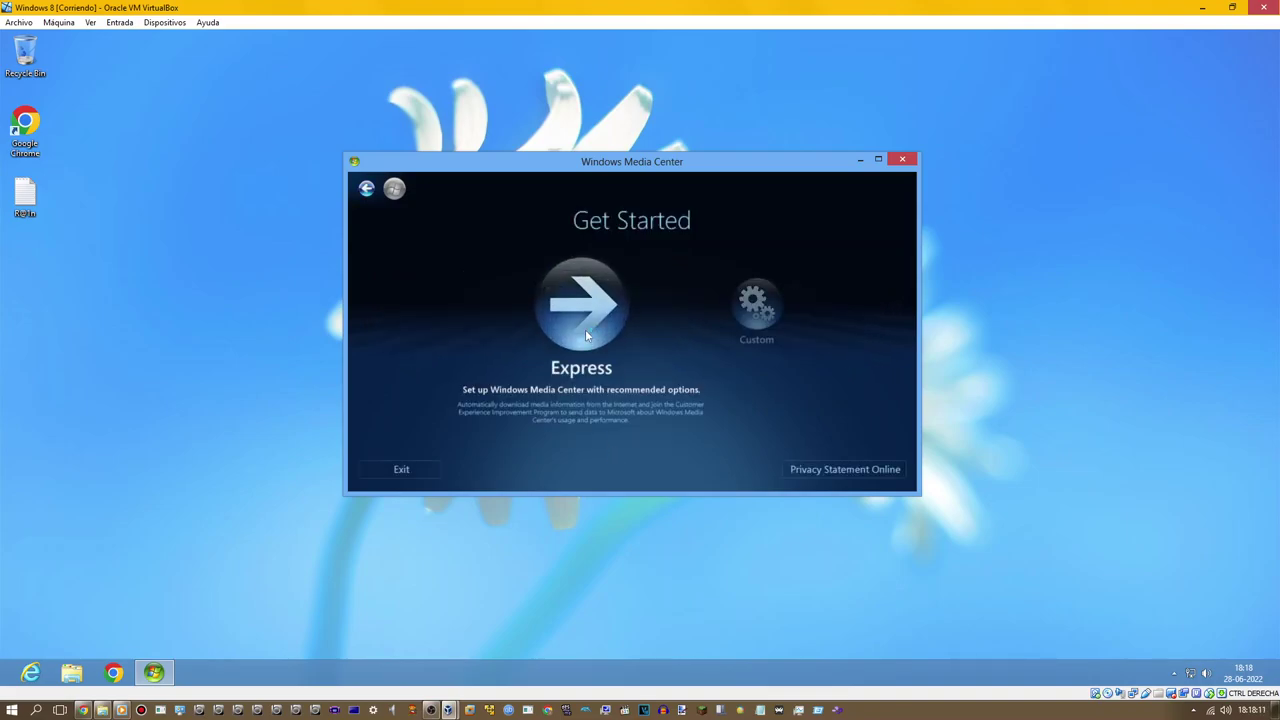
left_click(585, 331)
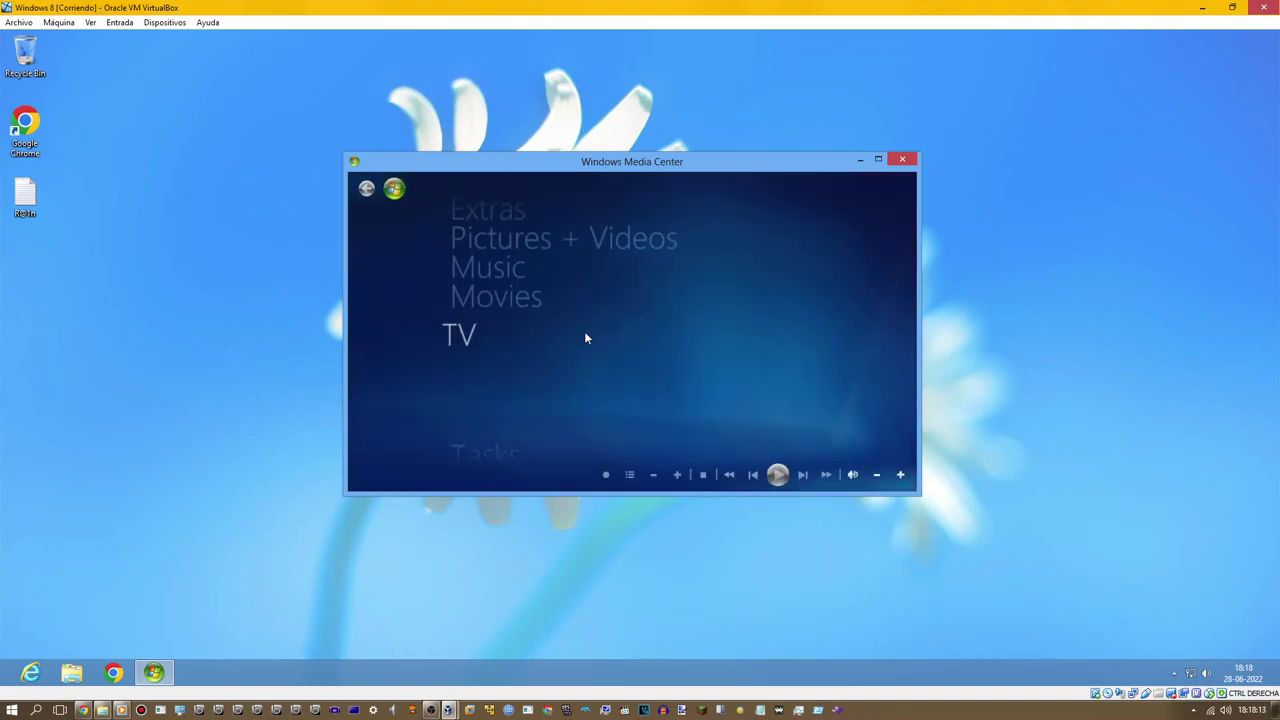
Step: Browse the Media Center categories through Extras to Tasks and open the settings
key("Up")
key("Up")
key("Up")
key("Up")
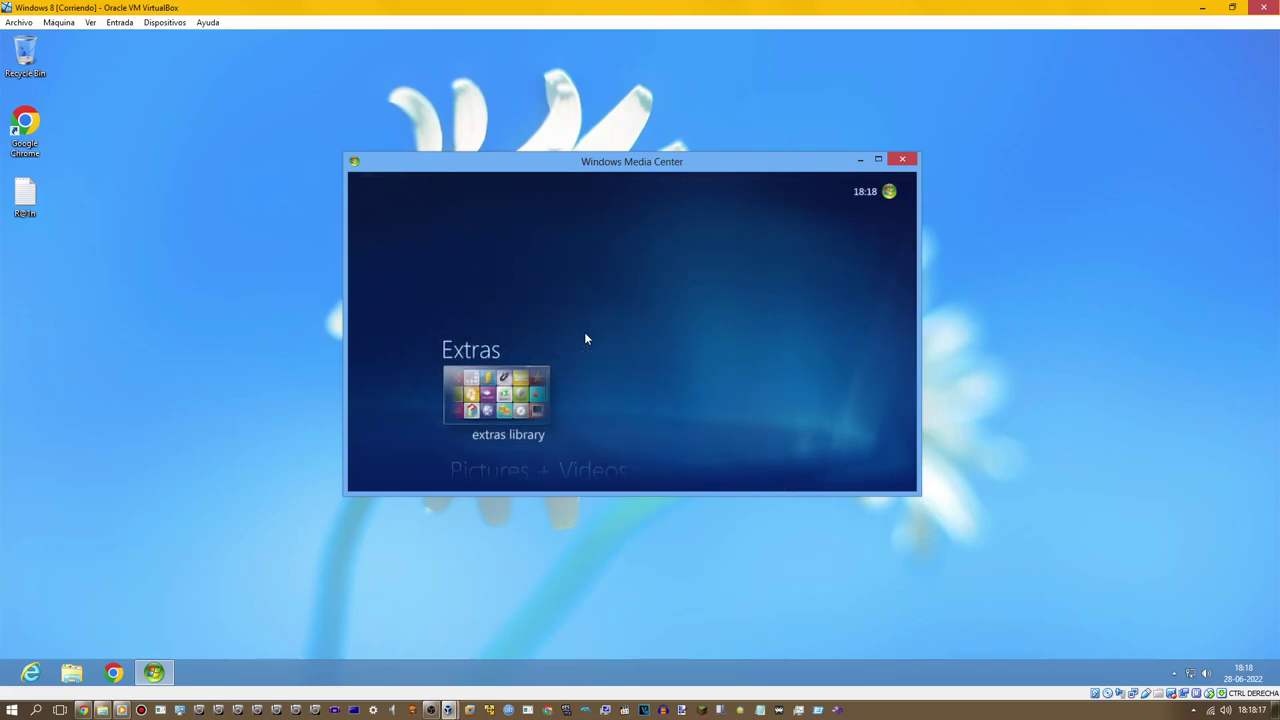
key("Up")
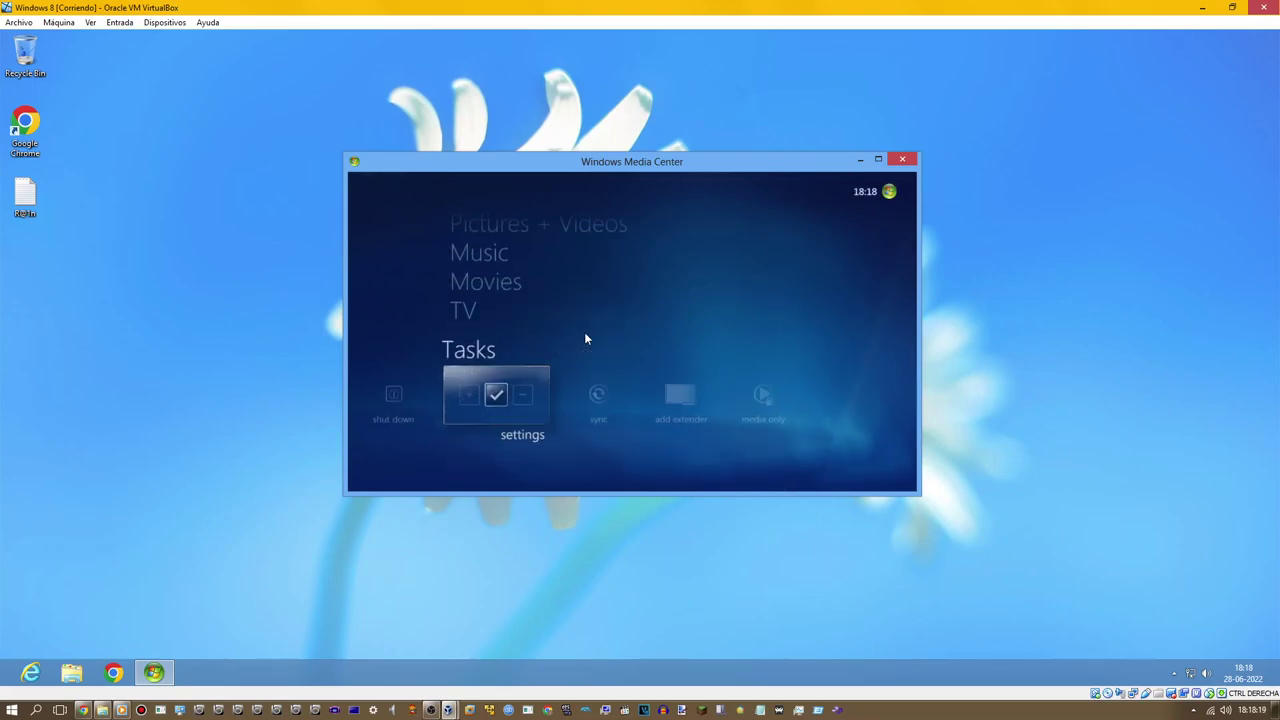
key("Return")
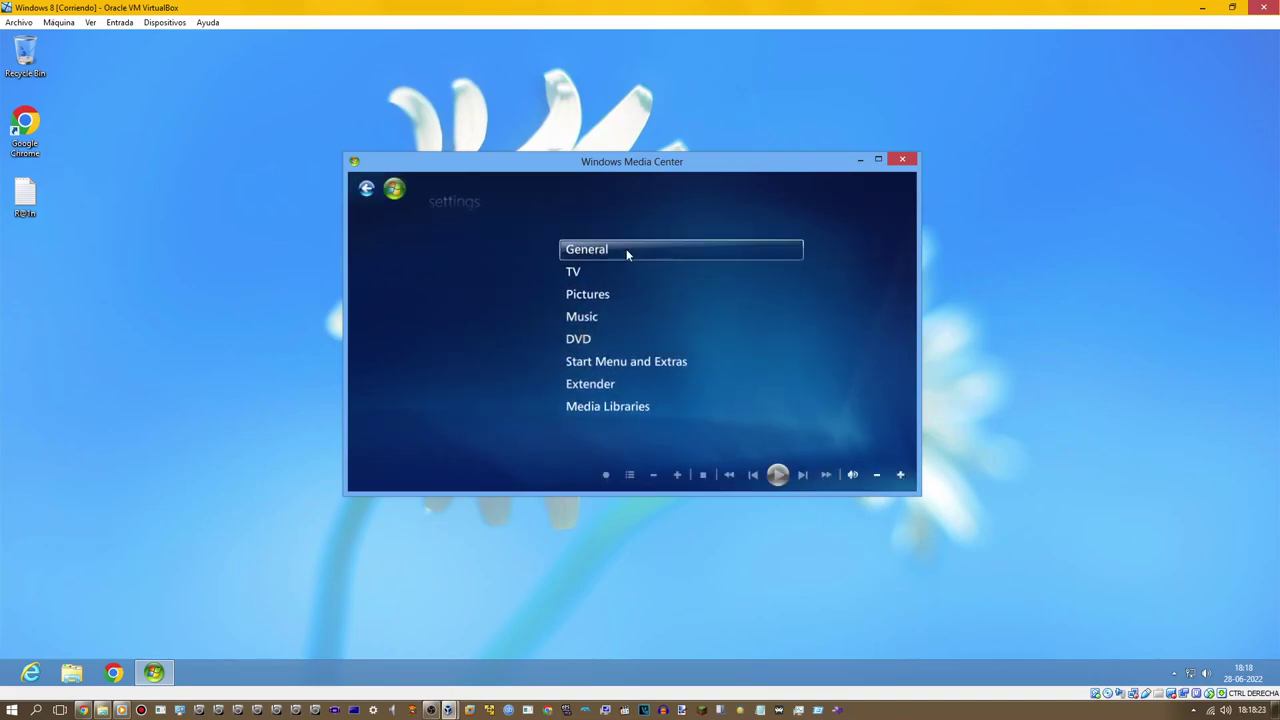
Step: View the software version under the General settings' About Windows Media Center page, and close Media Center
left_click(591, 254)
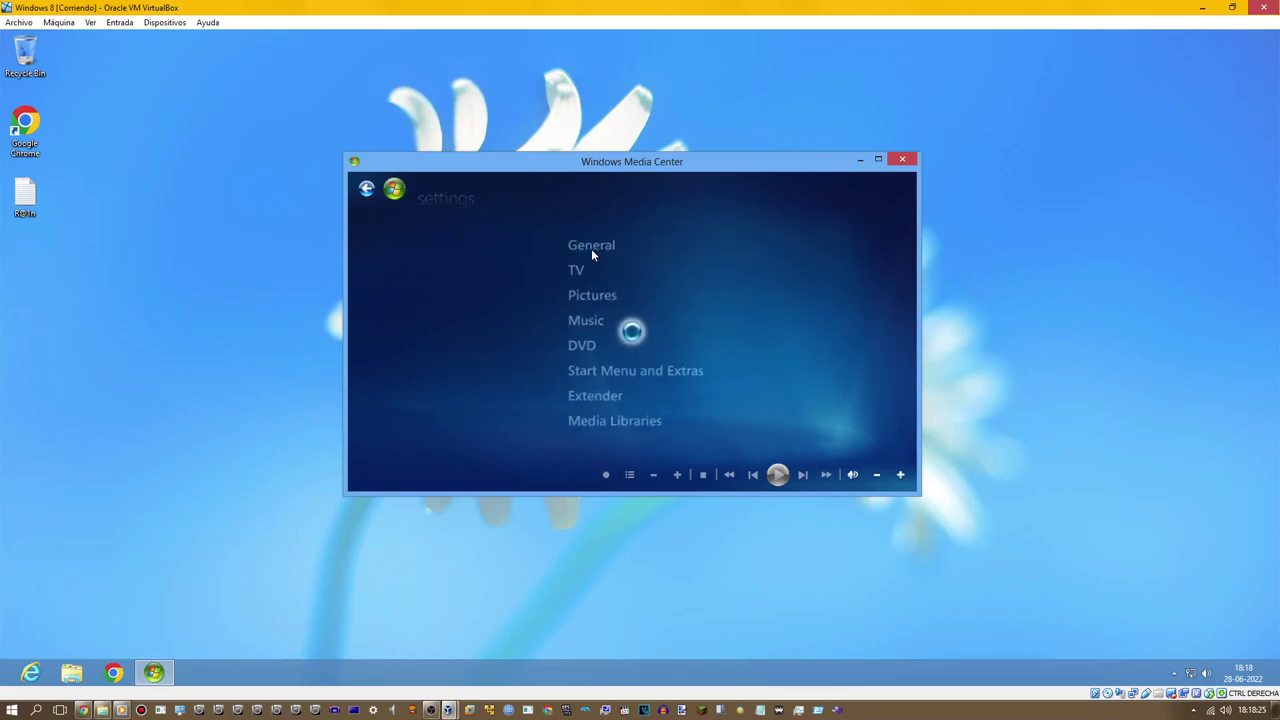
left_click(588, 382)
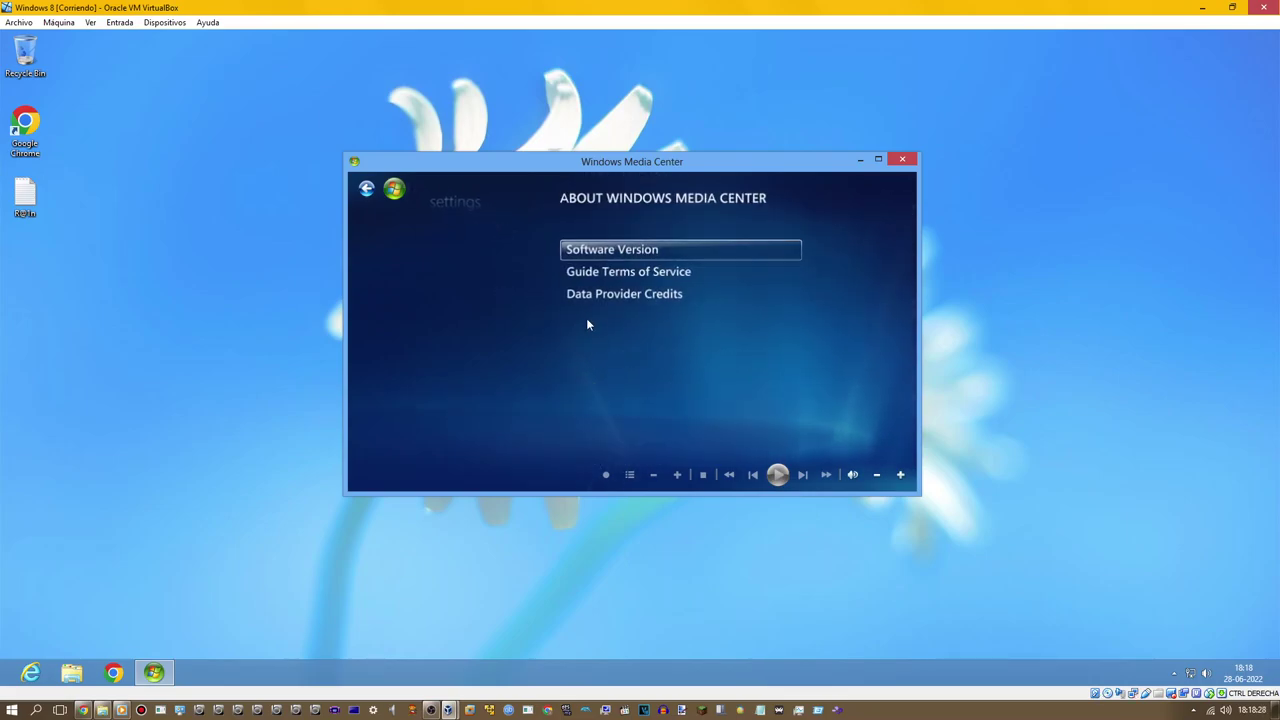
left_click(586, 253)
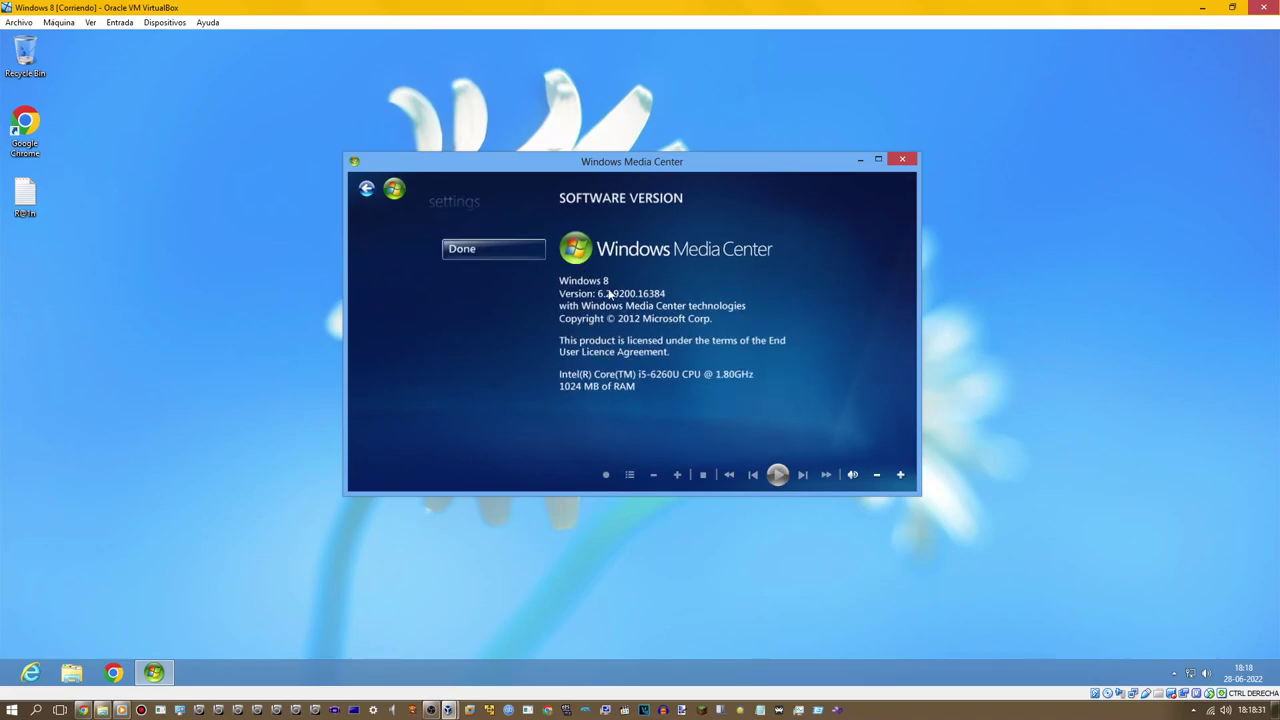
left_click(902, 161)
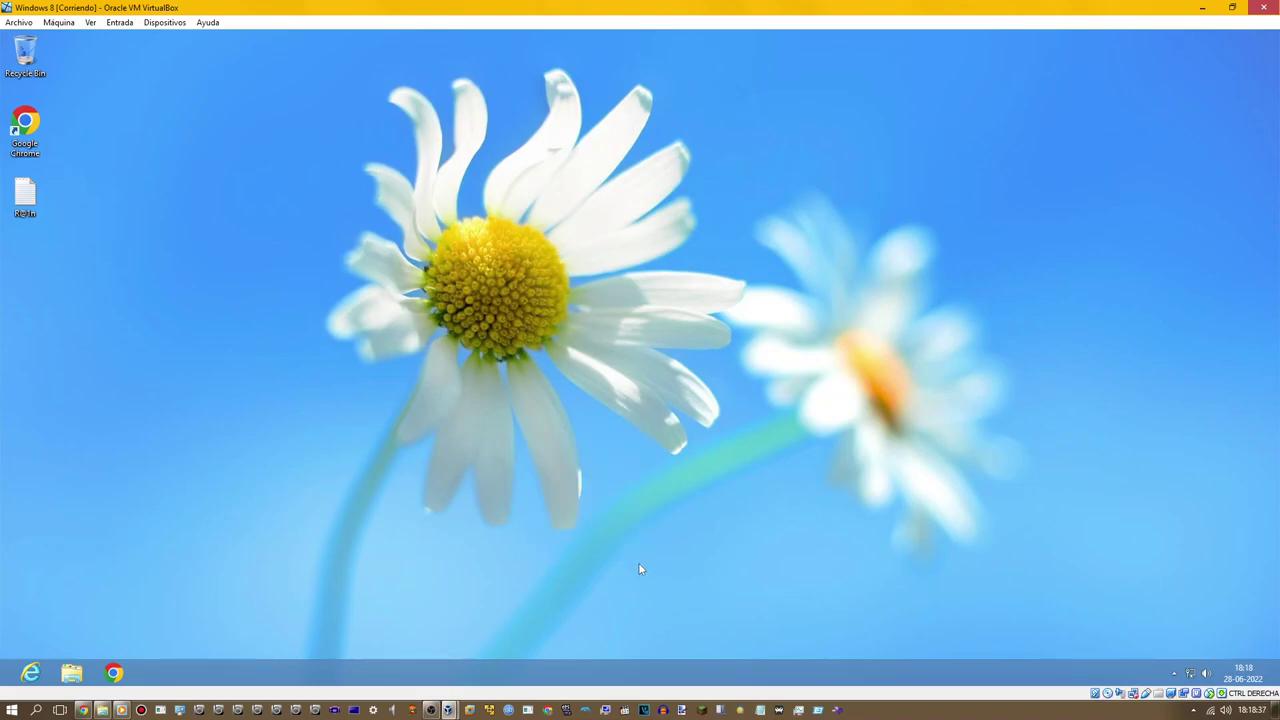
Step: Shut down Windows 8 from the desktop
key("alt+F4")
key("Return")
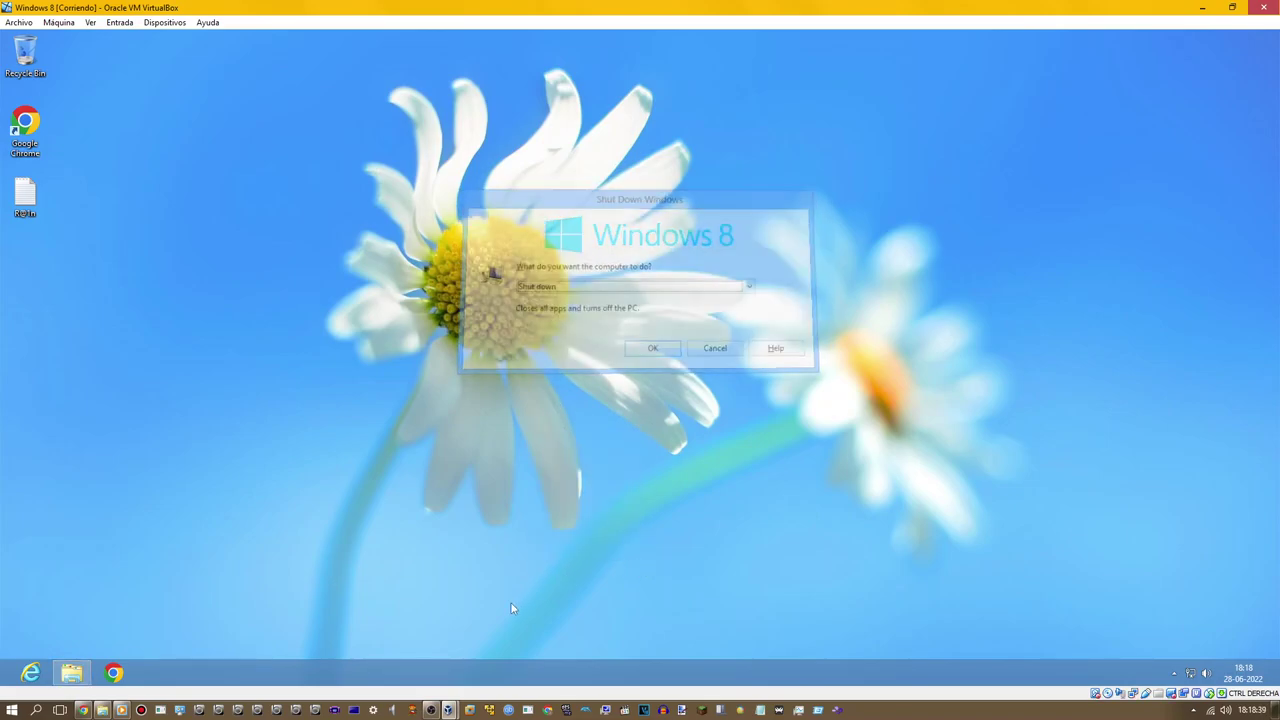